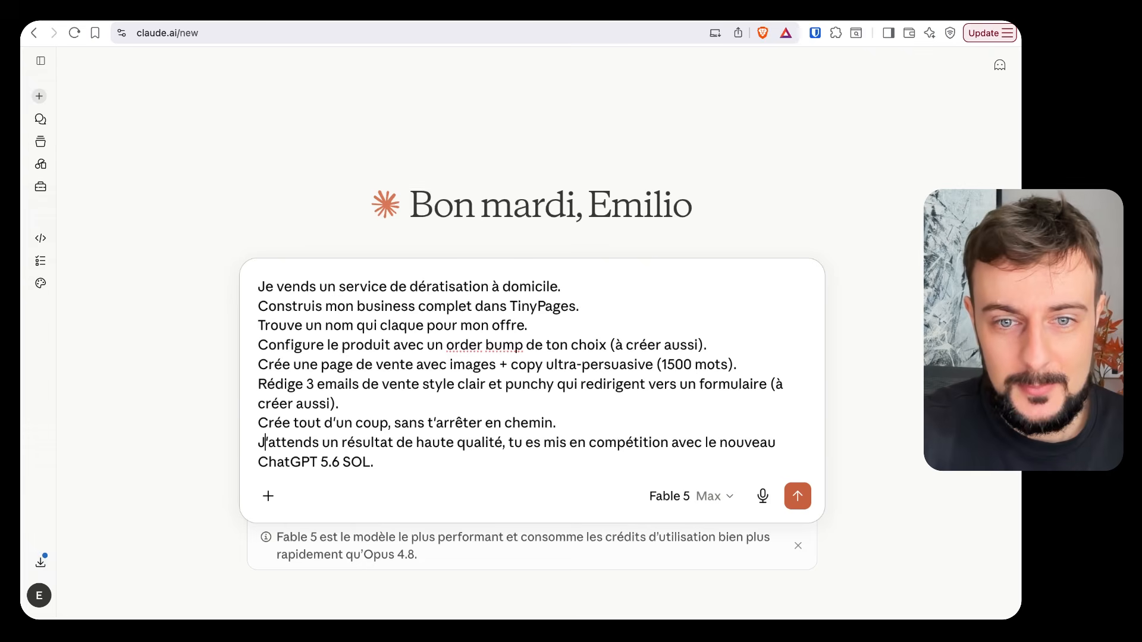
Submit the home pest-control business prompt to Claude Fable 5, and its matching version to ChatGPT 5.6 Sol.
drag(569, 443, 374, 463)
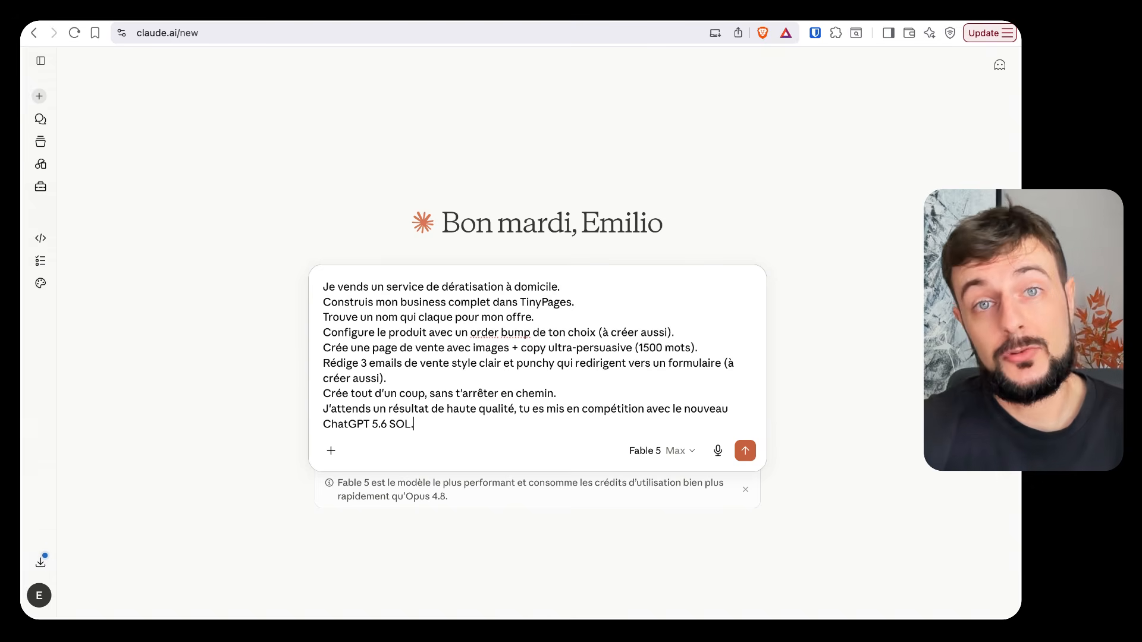
key(Return)
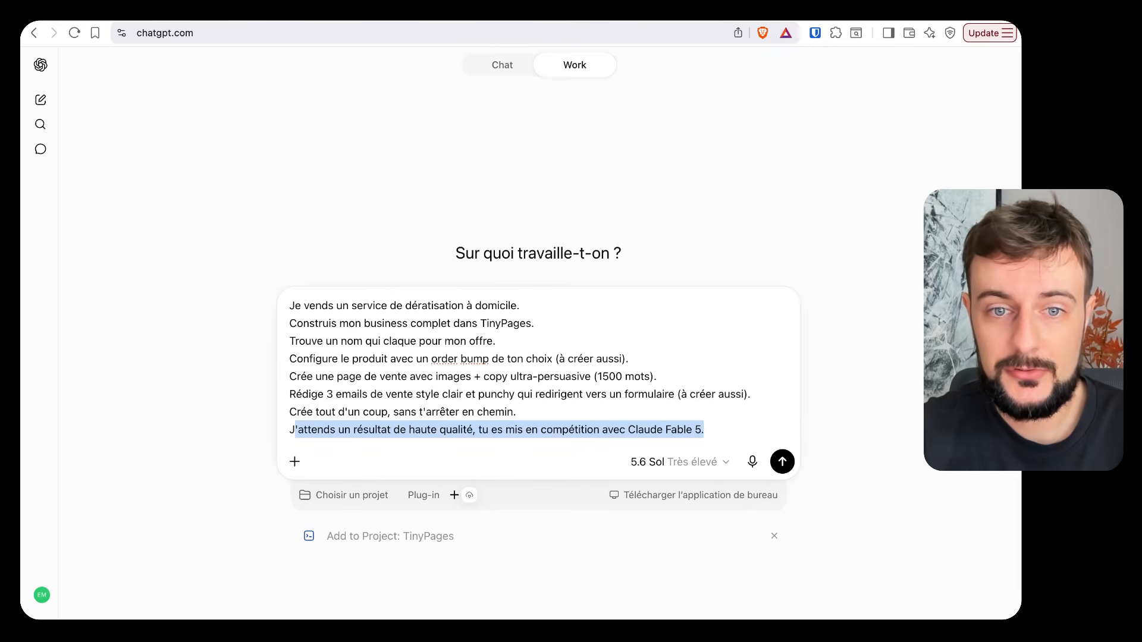
click(476, 341)
key(Return)
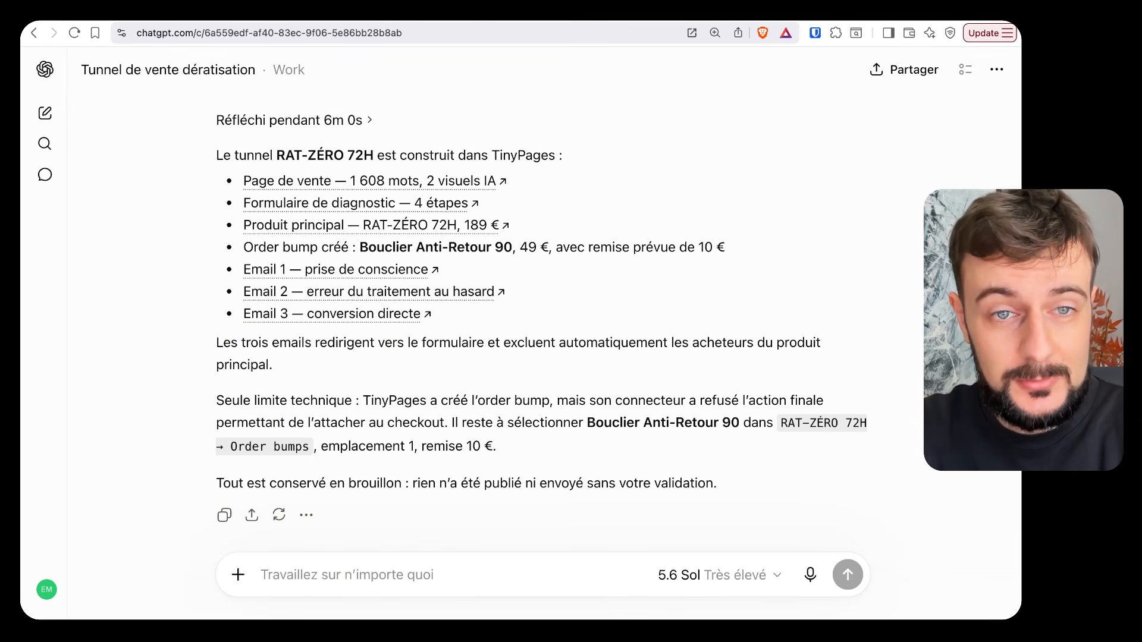
Review ChatGPT's summary of the RAT-ZÉRO 72H funnel, including the order bump entry.
drag(223, 155, 308, 156)
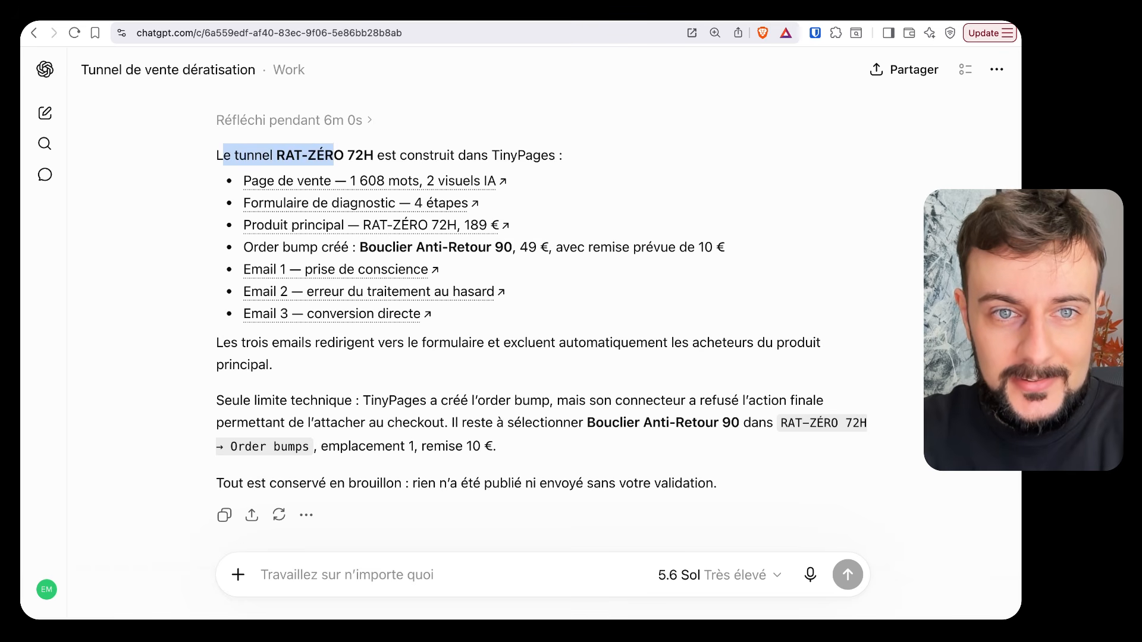
drag(397, 156, 548, 156)
click(548, 156)
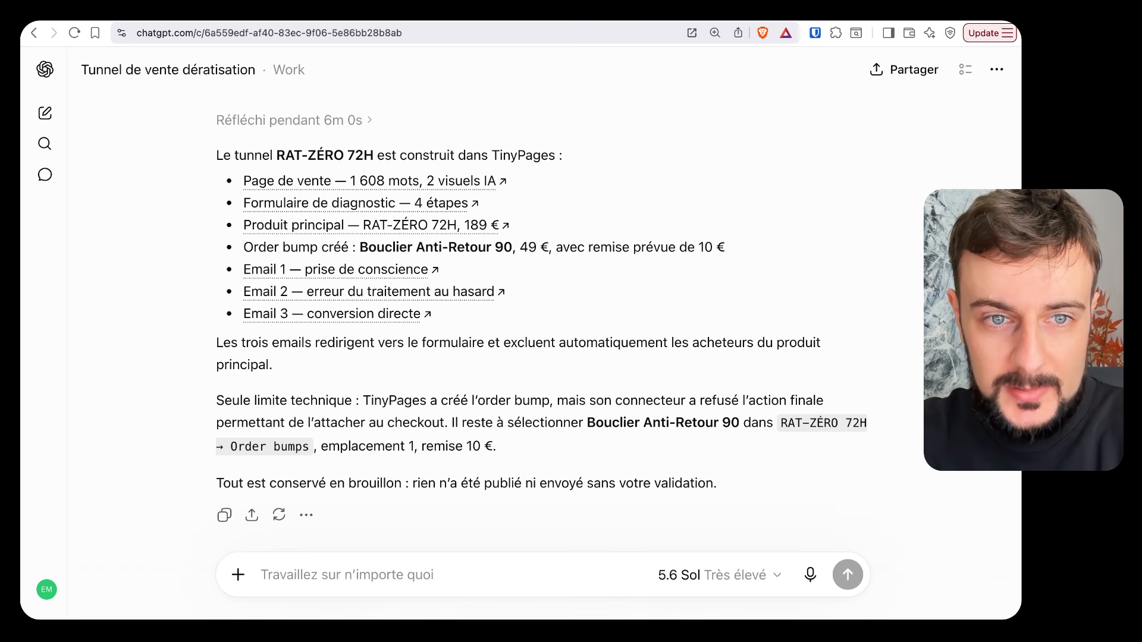
drag(244, 247, 434, 247)
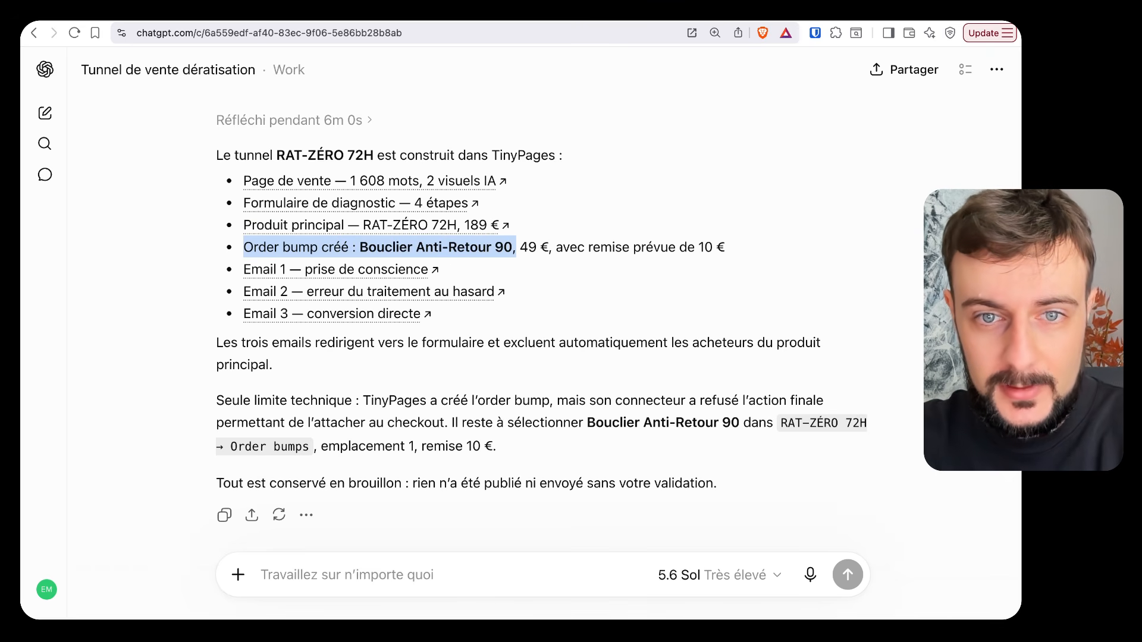
click(503, 248)
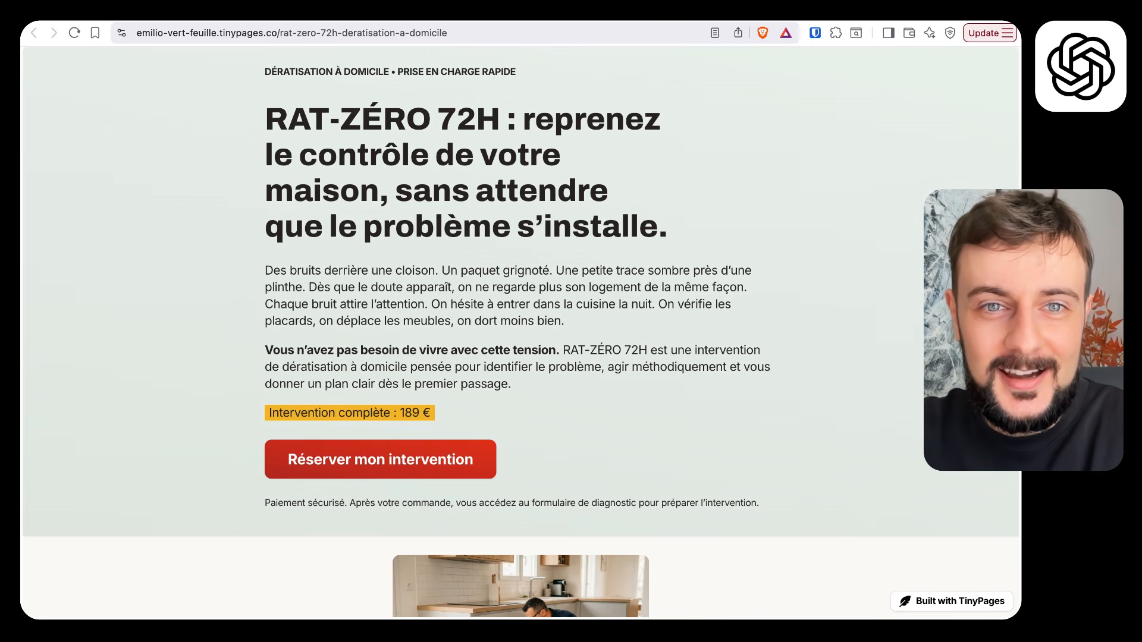
Read the headline and the two introductory paragraphs of the published RAT-ZÉRO 72H sales page.
drag(287, 119, 658, 227)
drag(264, 270, 371, 271)
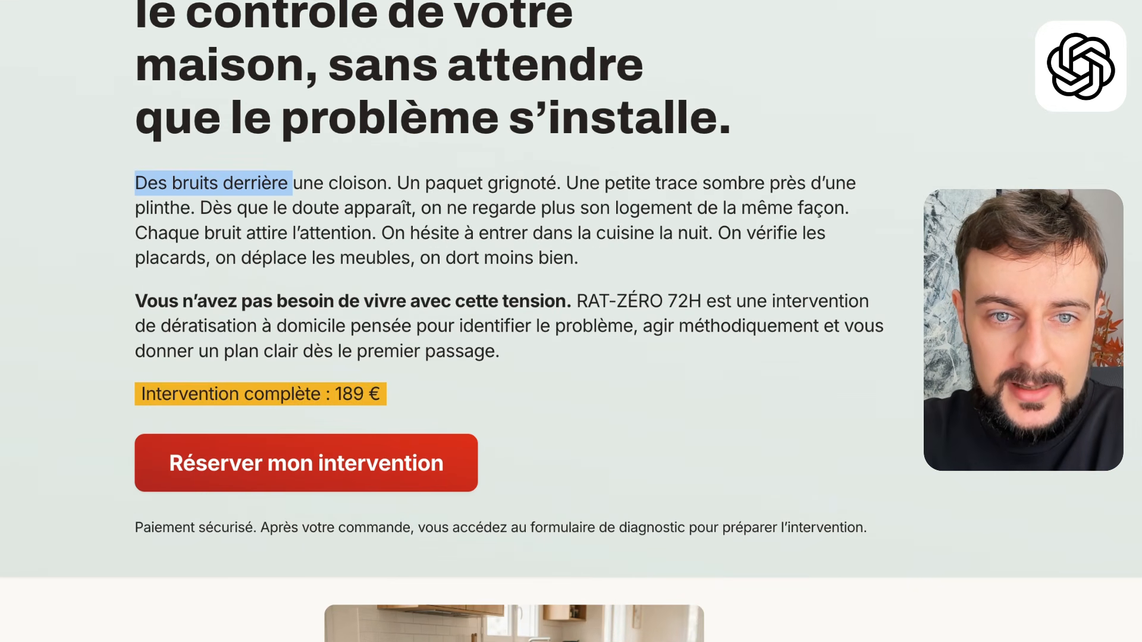
drag(292, 183, 836, 208)
drag(386, 117, 732, 117)
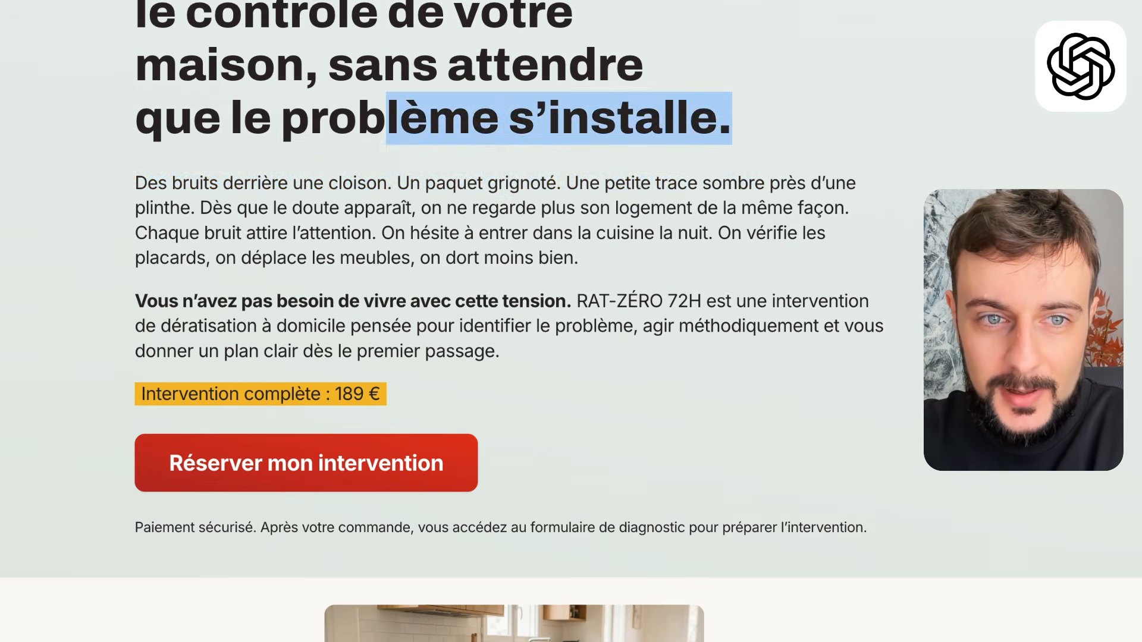
drag(135, 183, 564, 257)
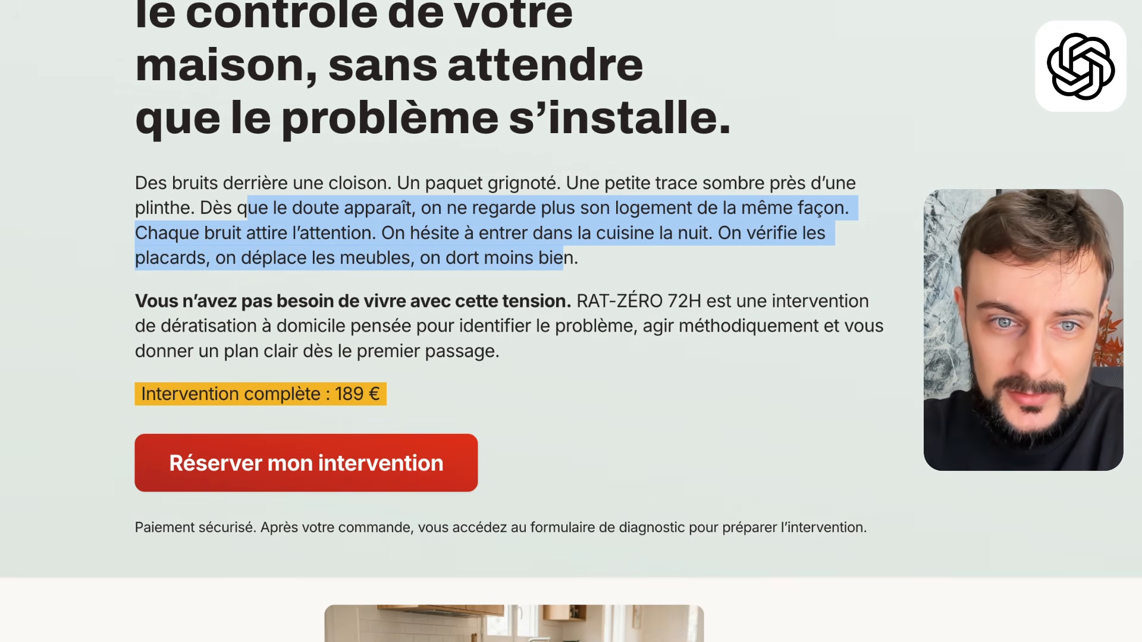
drag(146, 301, 474, 351)
click(497, 356)
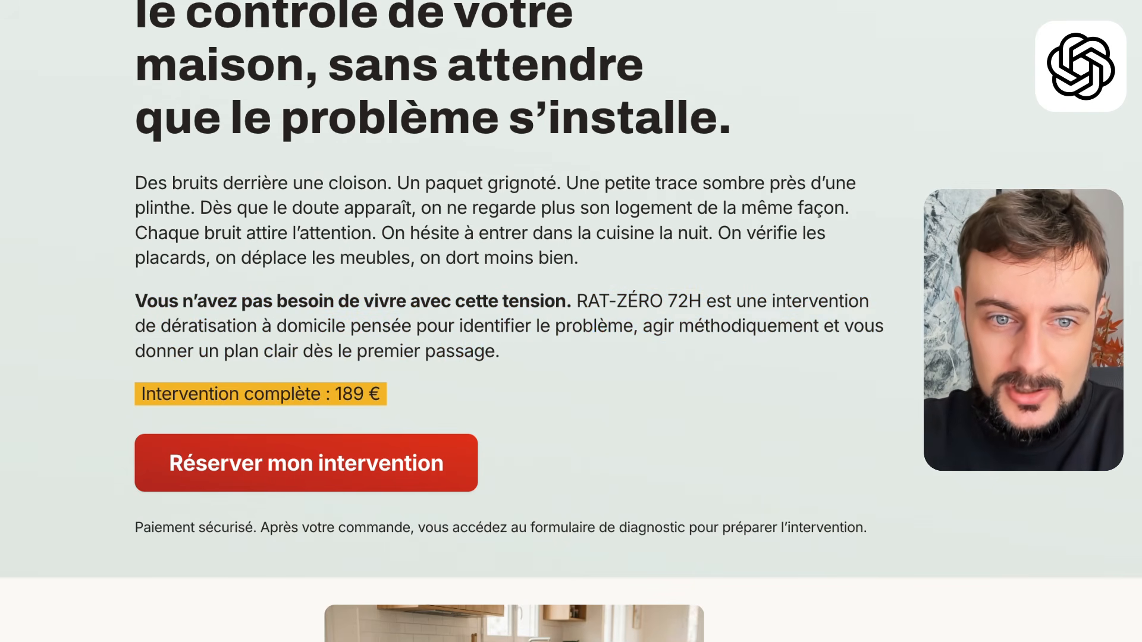
Examine the sales page sections on the real problem, the promise, what RAT-ZÉRO 72H includes and why to act now.
scroll(498, 356, down, 1)
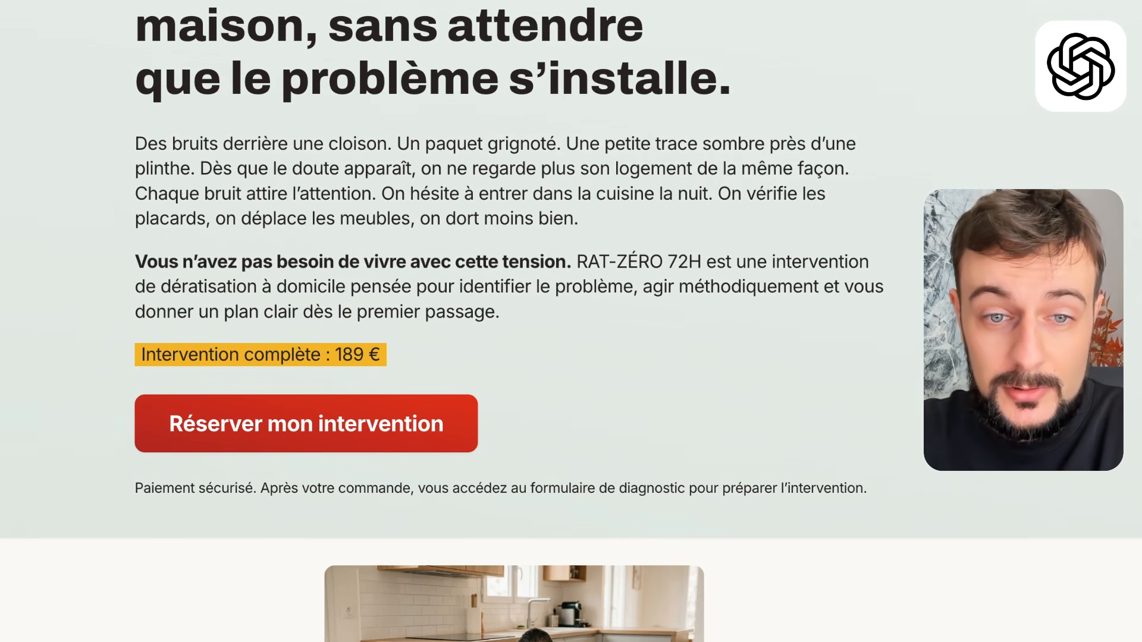
scroll(512, 321, down, 10)
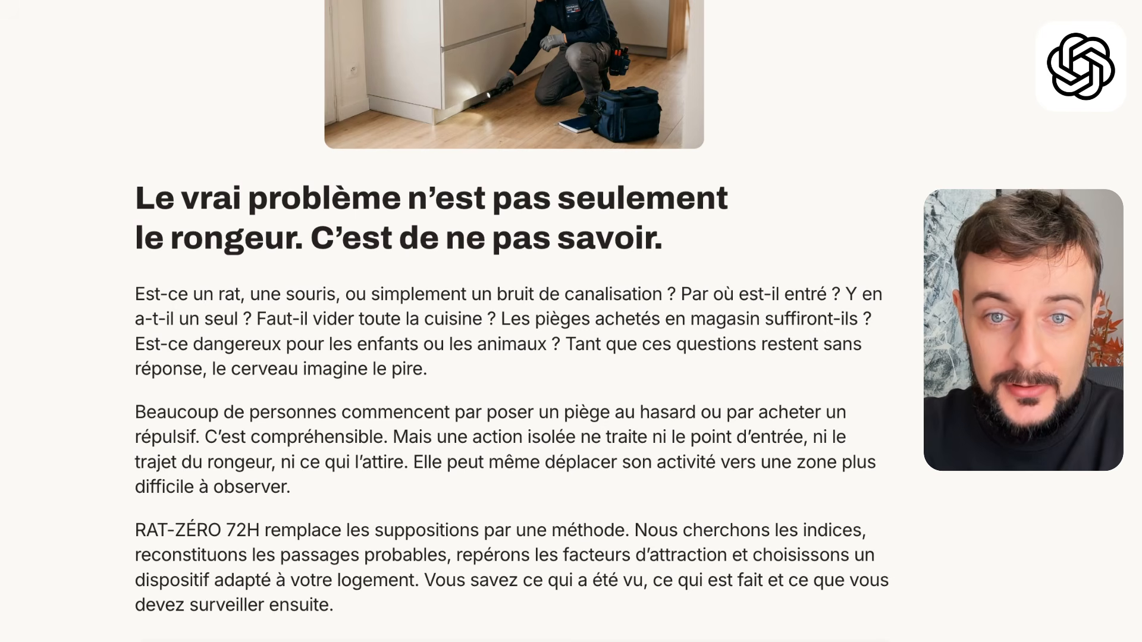
scroll(515, 321, down, 1)
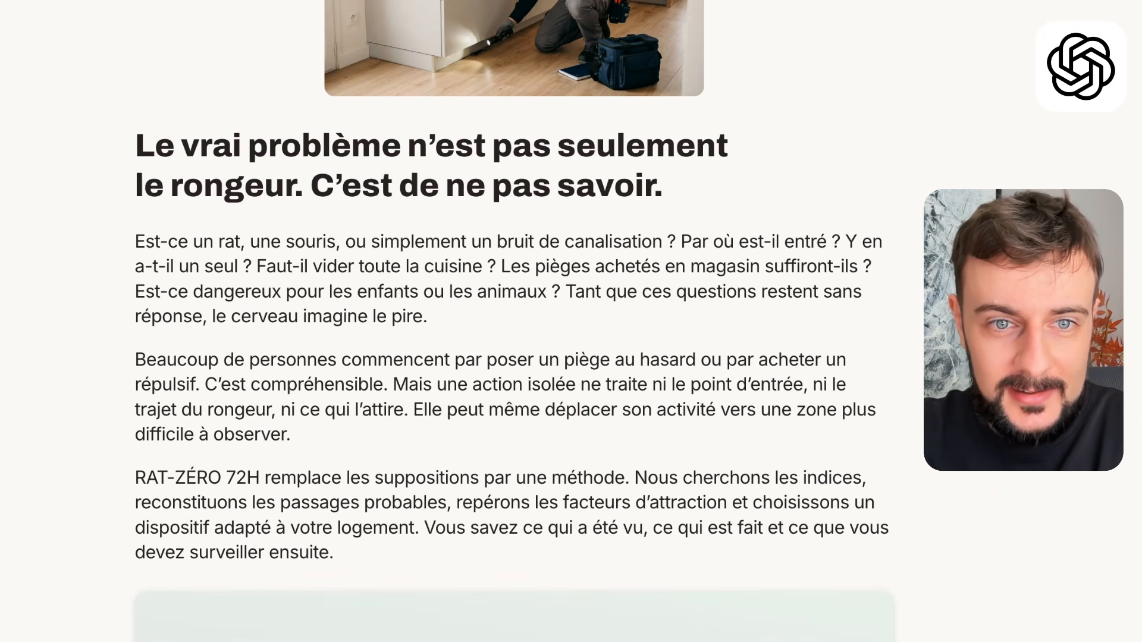
drag(178, 241, 677, 242)
scroll(515, 322, down, 5)
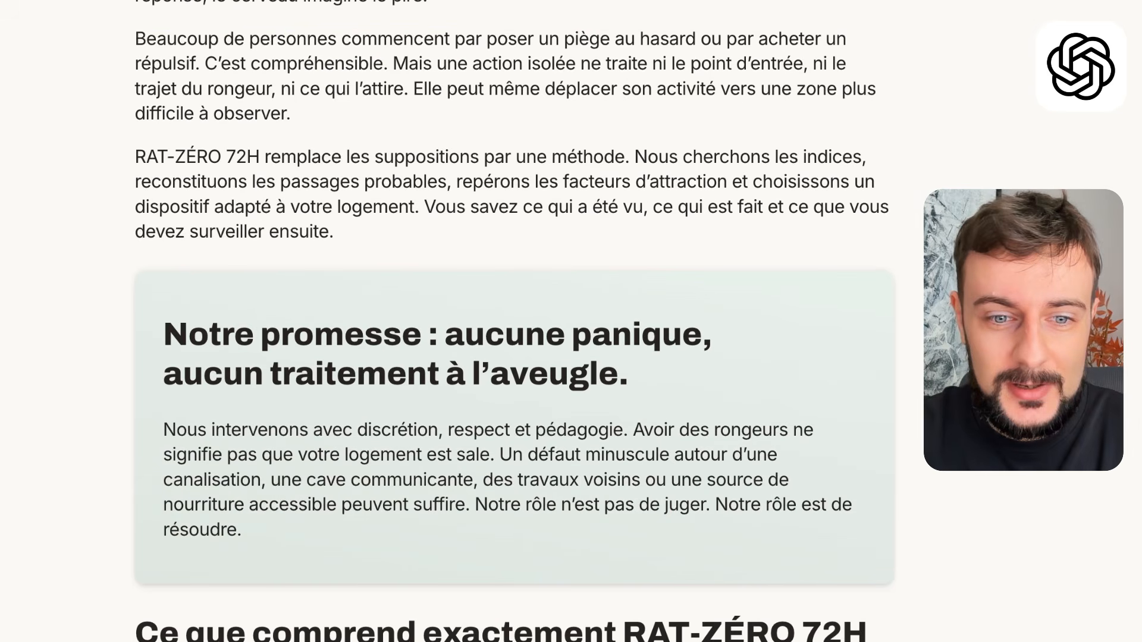
scroll(514, 321, down, 5)
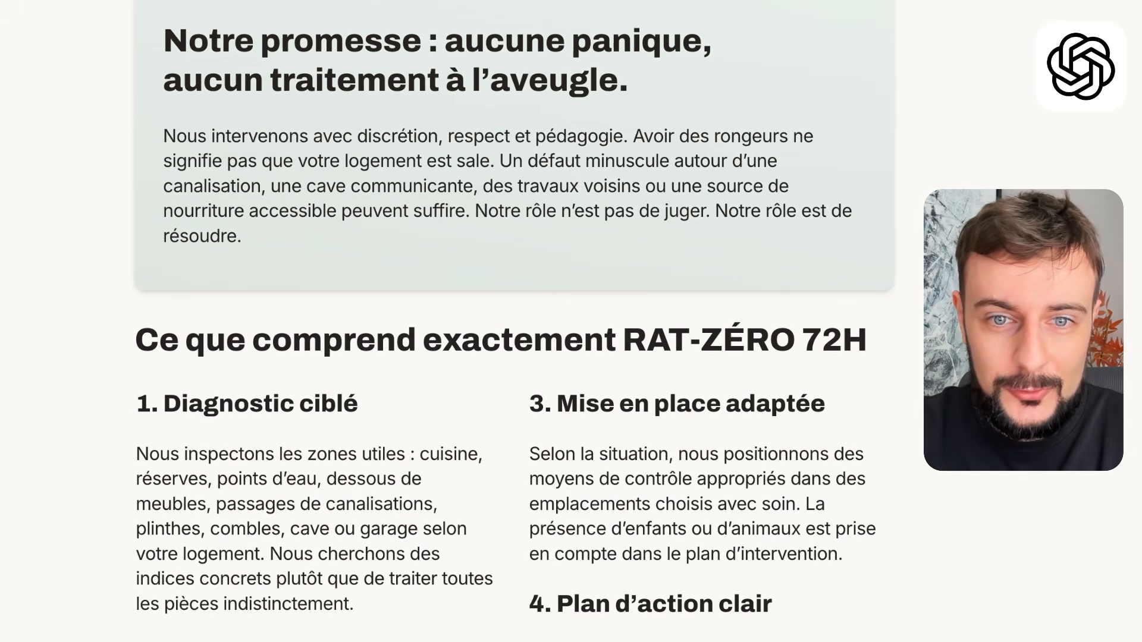
drag(376, 339, 795, 340)
scroll(515, 321, down, 3)
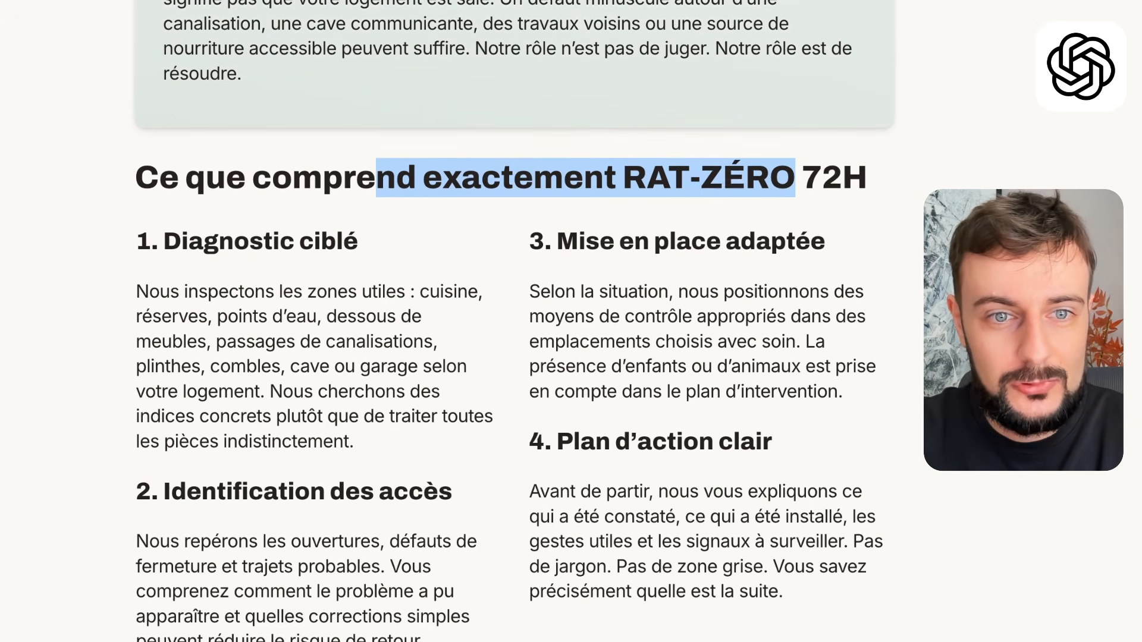
scroll(514, 321, down, 6)
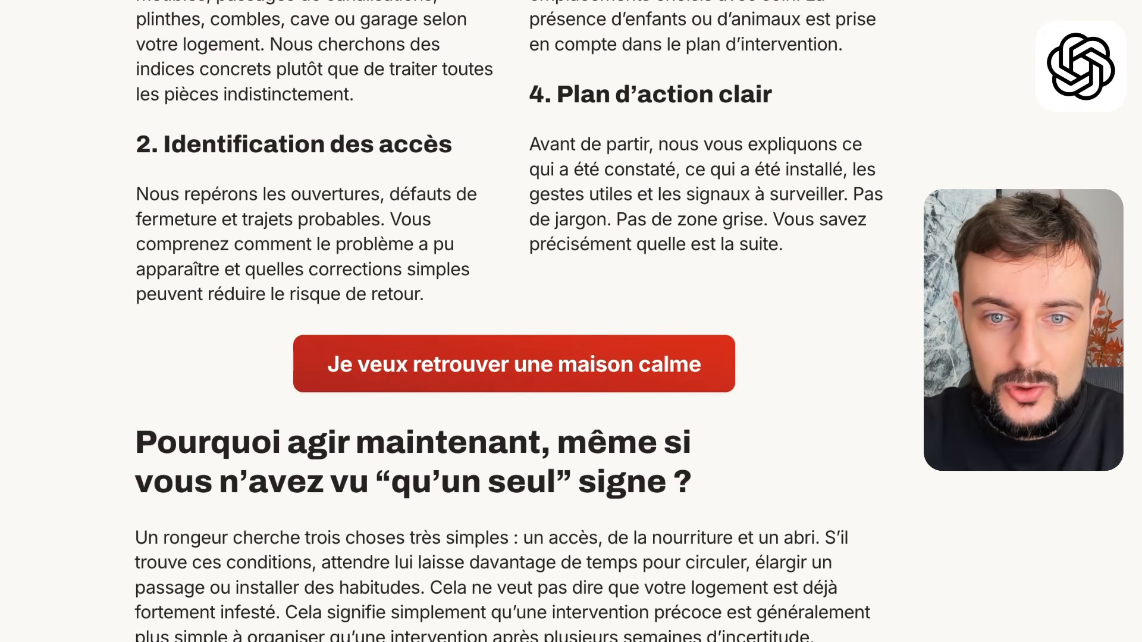
scroll(515, 321, down, 4)
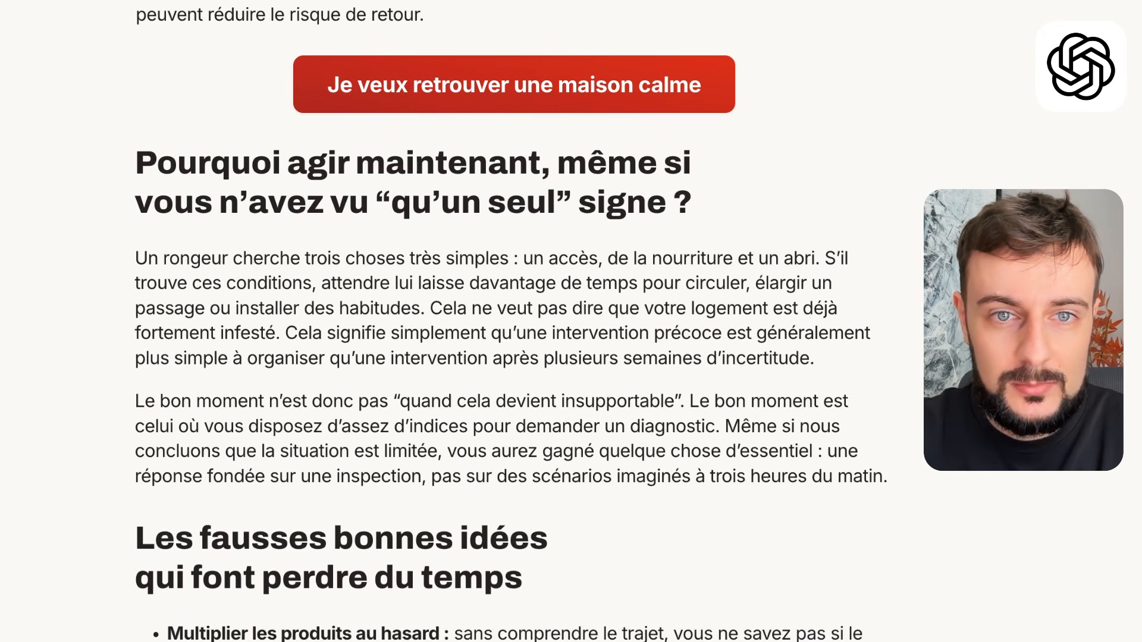
Read the bullet points under "Les fausses bonnes idées qui font perdre du temps".
scroll(515, 321, down, 5)
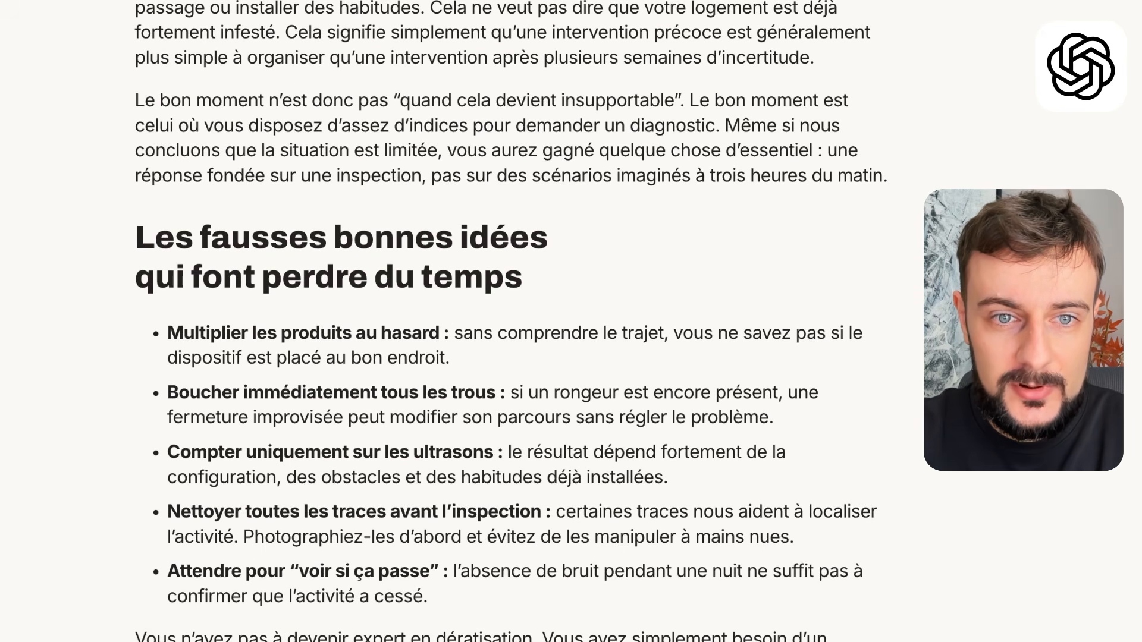
drag(167, 333, 440, 333)
drag(179, 393, 475, 393)
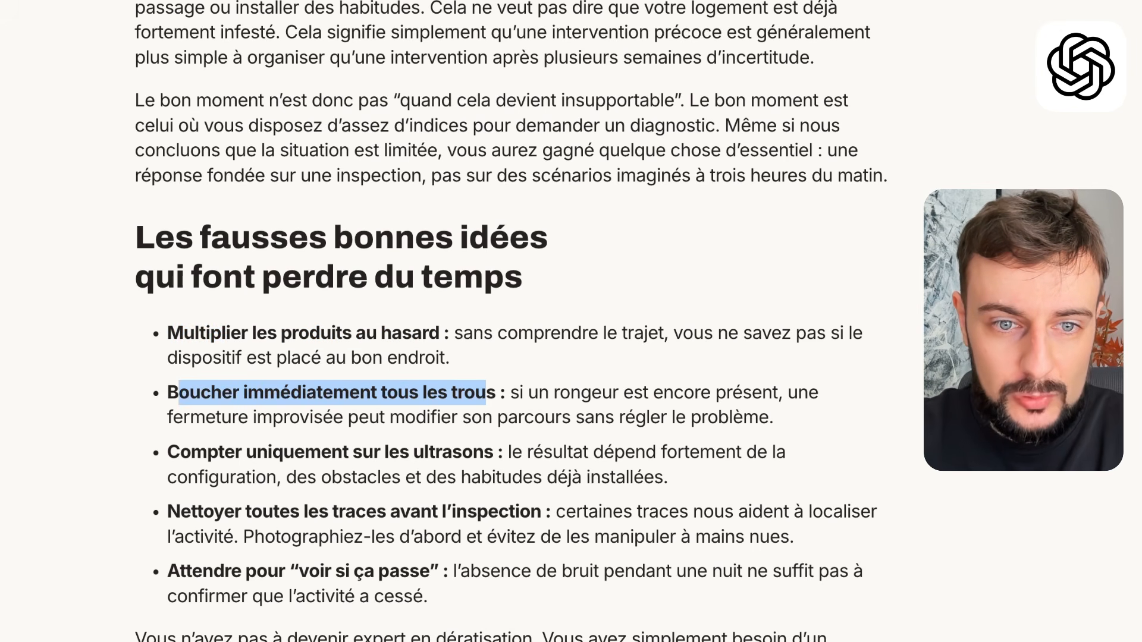
drag(207, 452, 462, 452)
scroll(484, 452, down, 1)
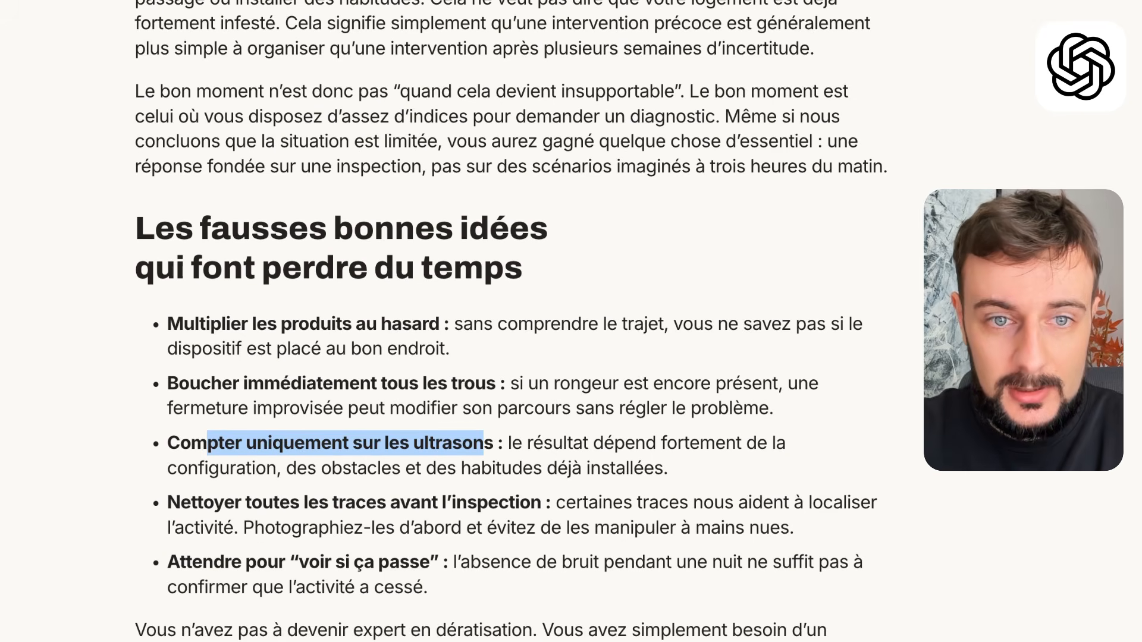
drag(192, 269, 429, 589)
scroll(430, 589, down, 3)
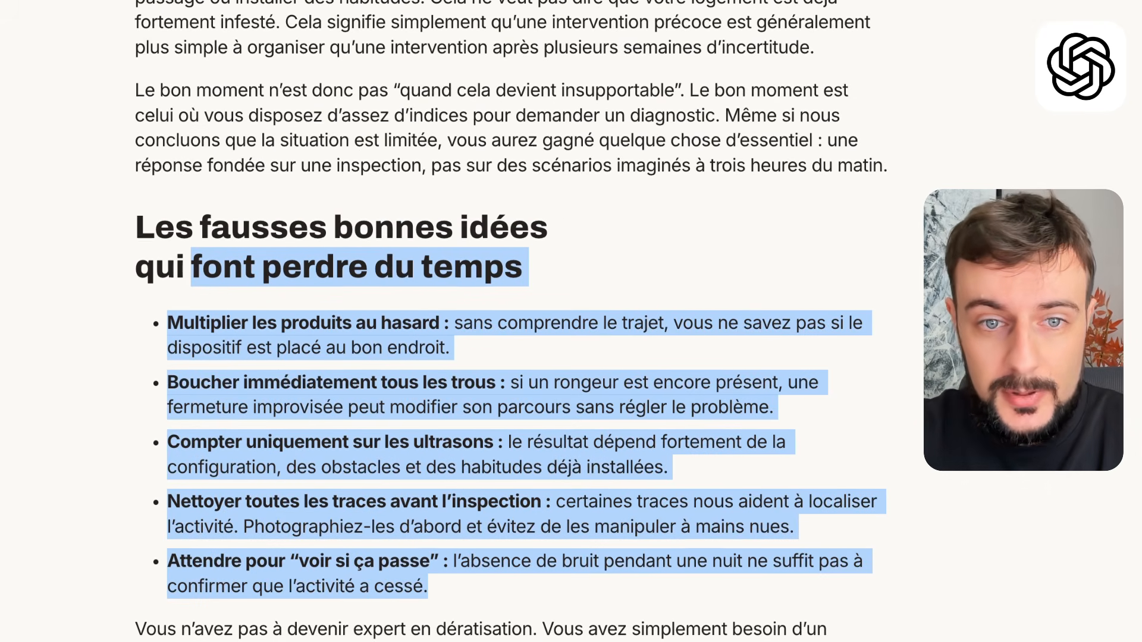
click(430, 589)
scroll(429, 589, down, 5)
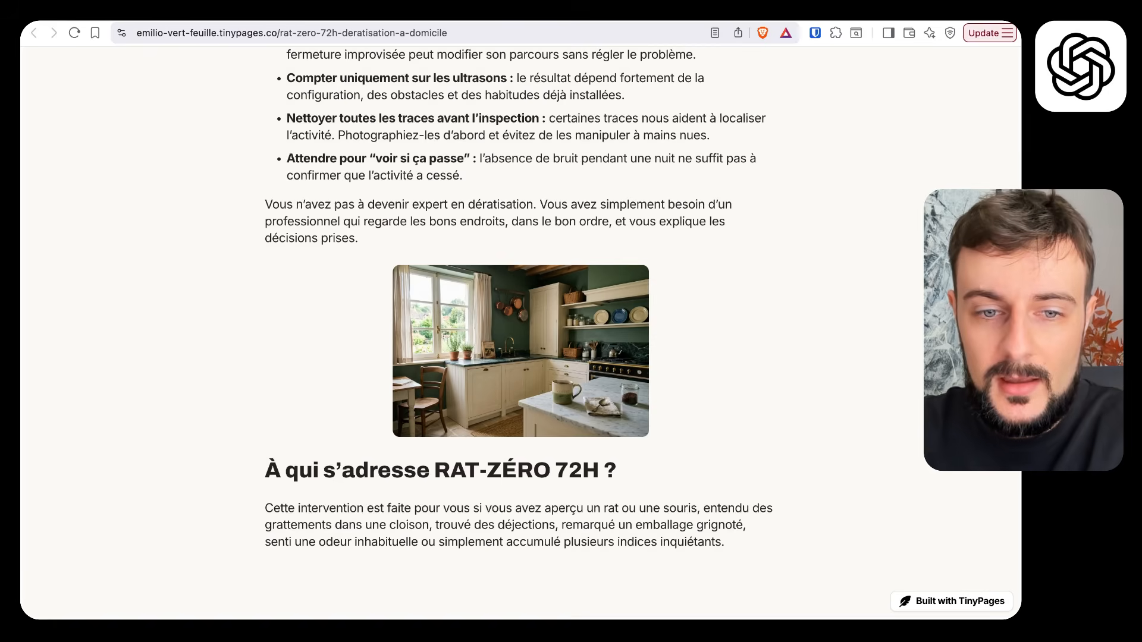
Skim the sales page's remaining pricing and follow-up sections and close the live page to return to the TinyPages editor.
scroll(452, 357, down, 10)
scroll(520, 309, down, 7)
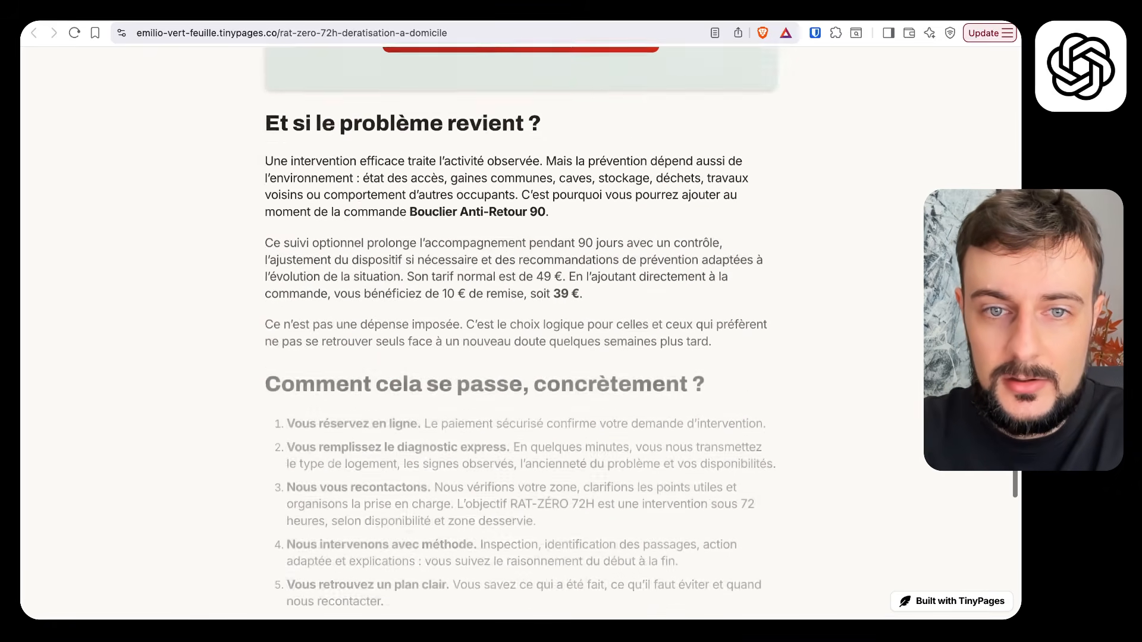
scroll(521, 333, up, 12)
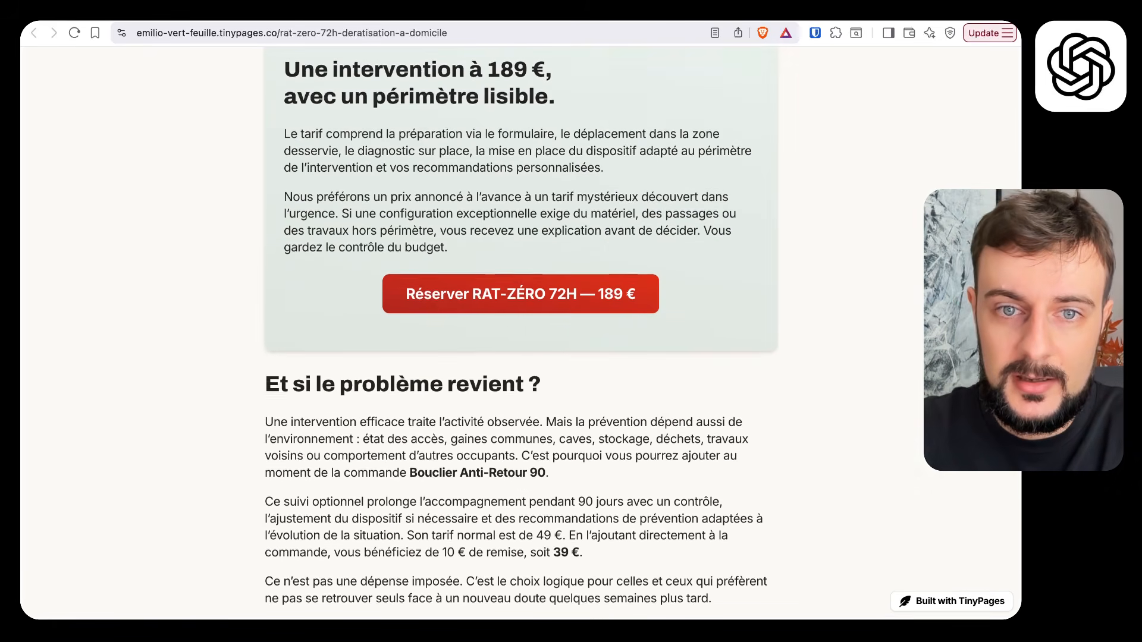
scroll(520, 333, up, 15)
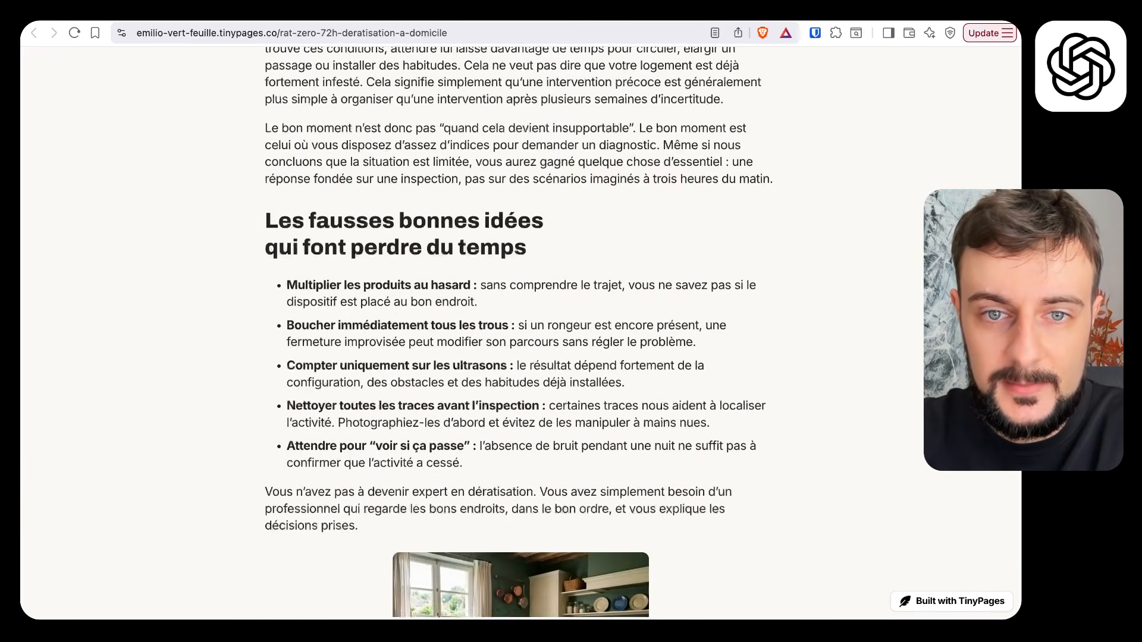
key(super+w)
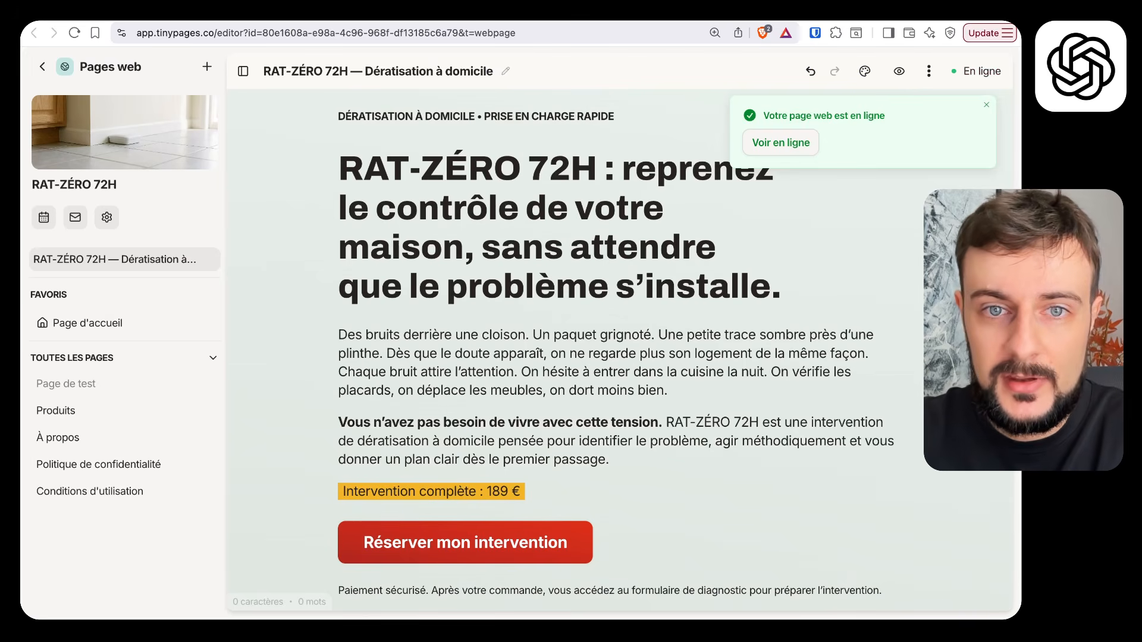
Insert a paragraph reading "jklkhdo" between the introduction and the highlighted price line.
scroll(521, 334, down, 5)
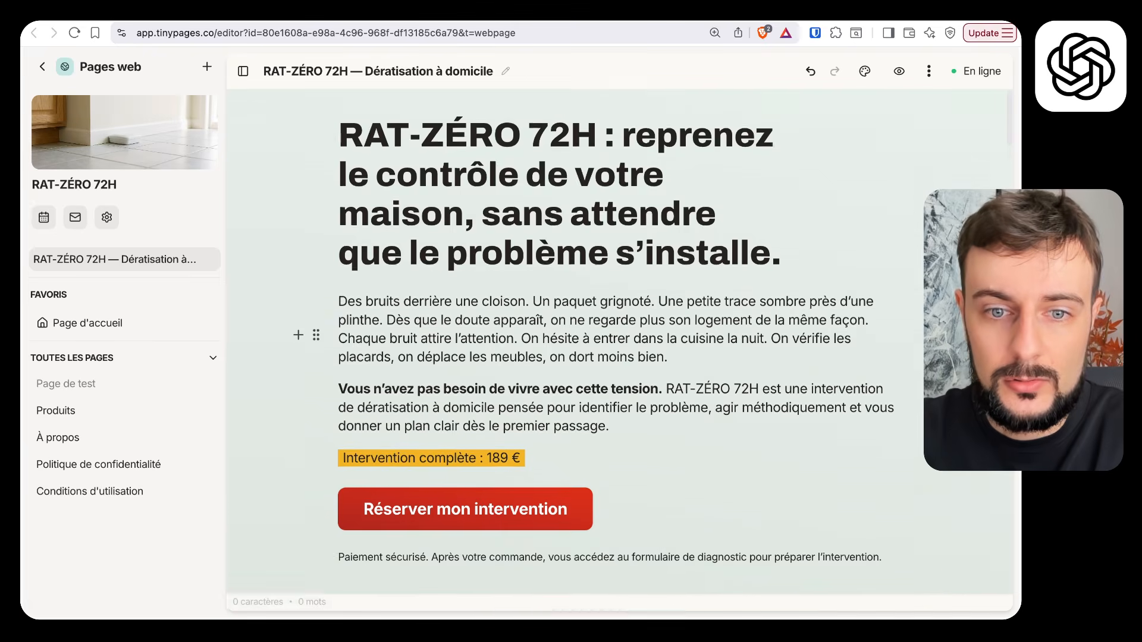
key(Return)
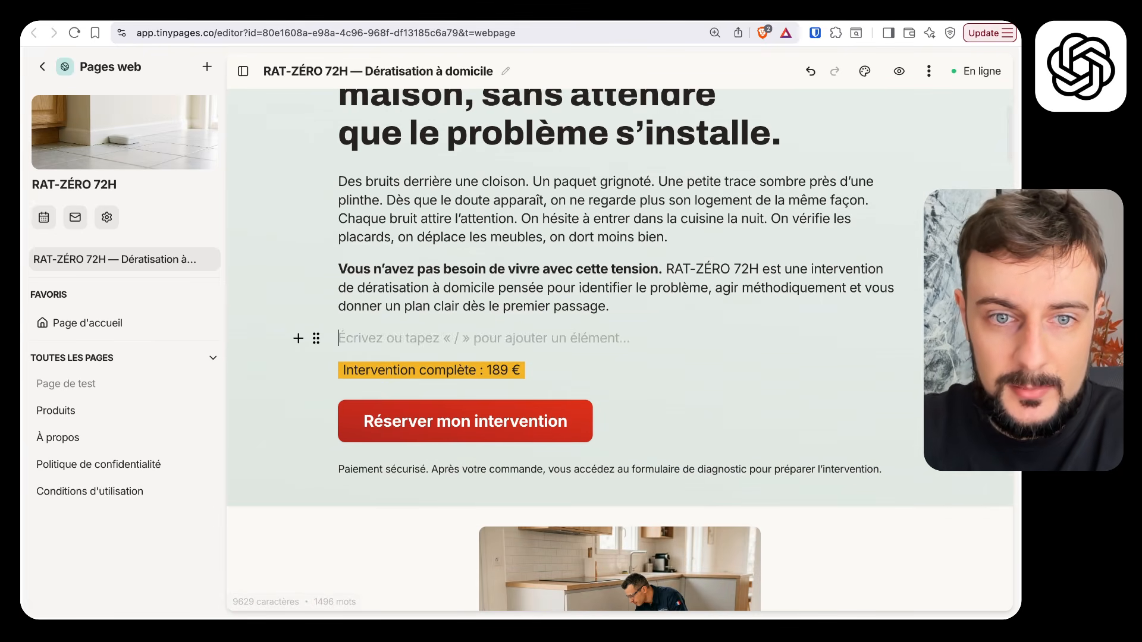
text(jklkhdo)
scroll(618, 297, up, 3)
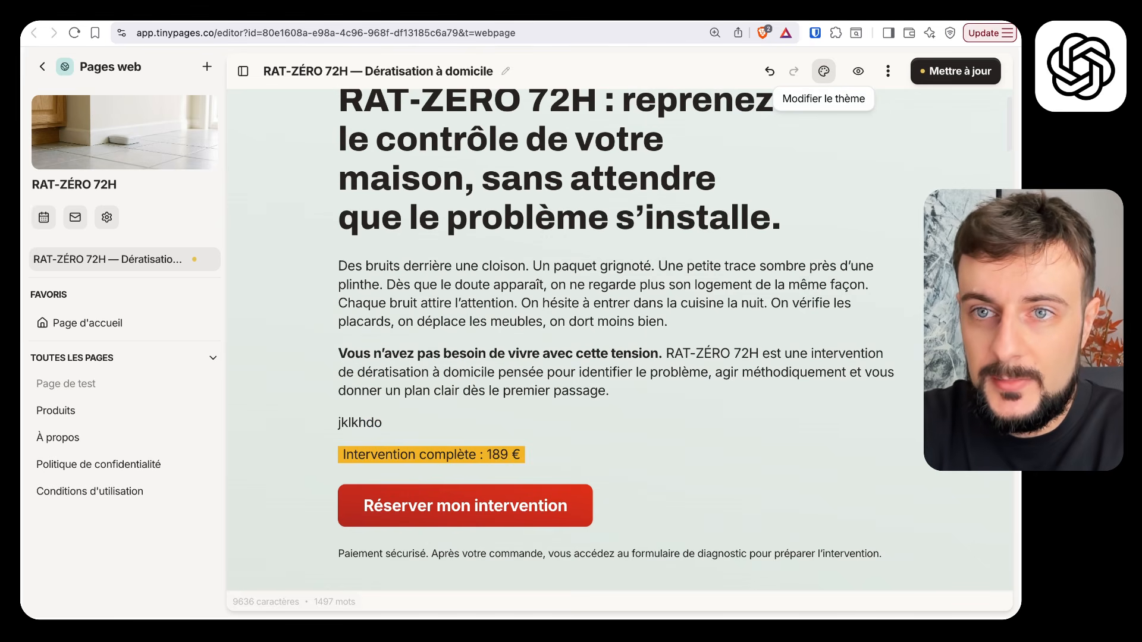
Change the page theme's button colour to green.
click(824, 71)
click(816, 211)
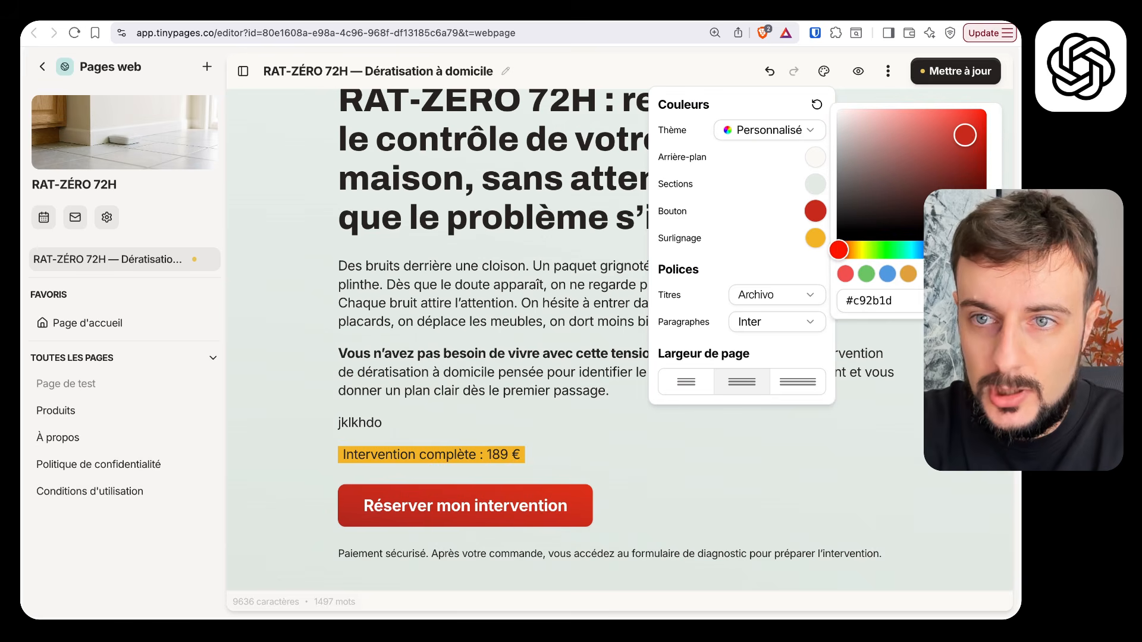
click(896, 250)
click(923, 180)
drag(923, 180, 940, 169)
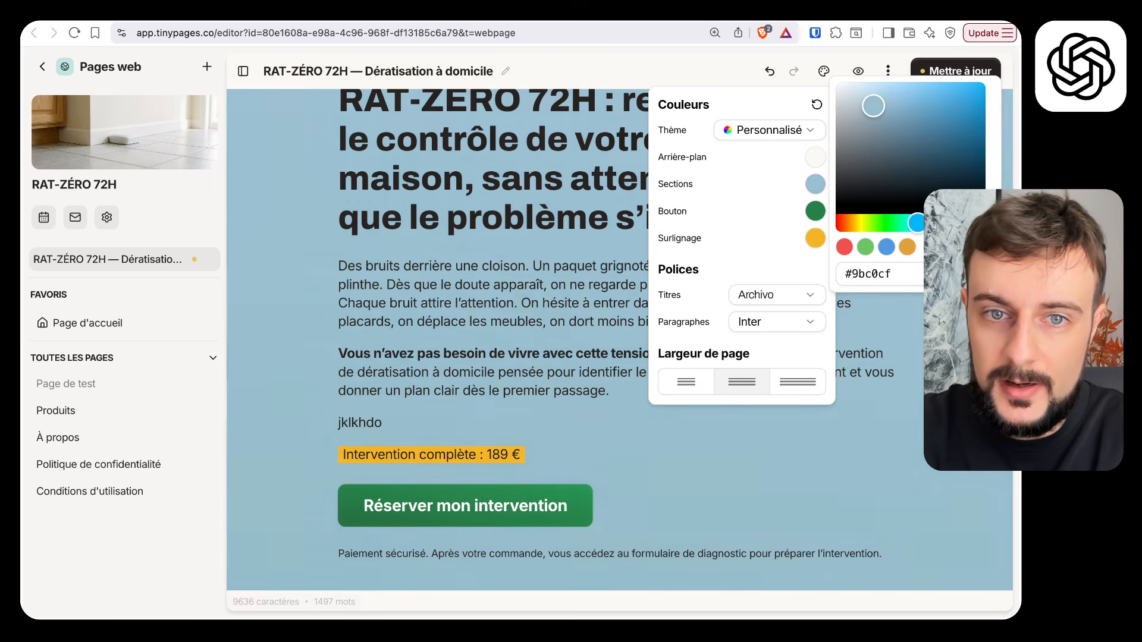
Set the theme's section colour to pale blue #e0ebf0 and check the recoloured page.
drag(869, 105, 855, 90)
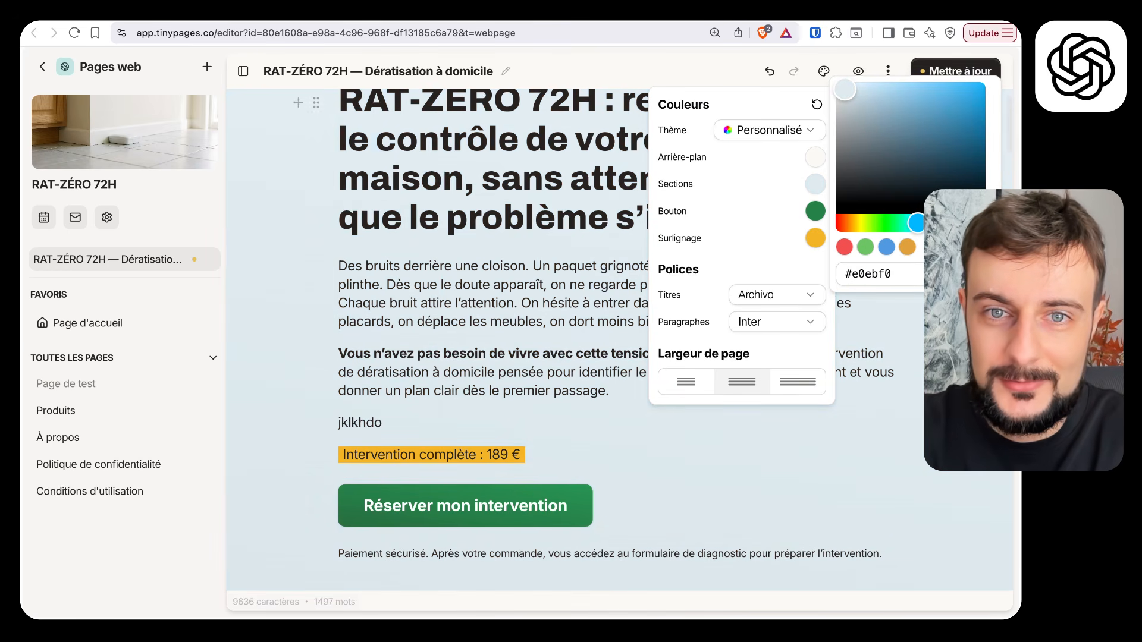
click(619, 178)
scroll(618, 333, down, 20)
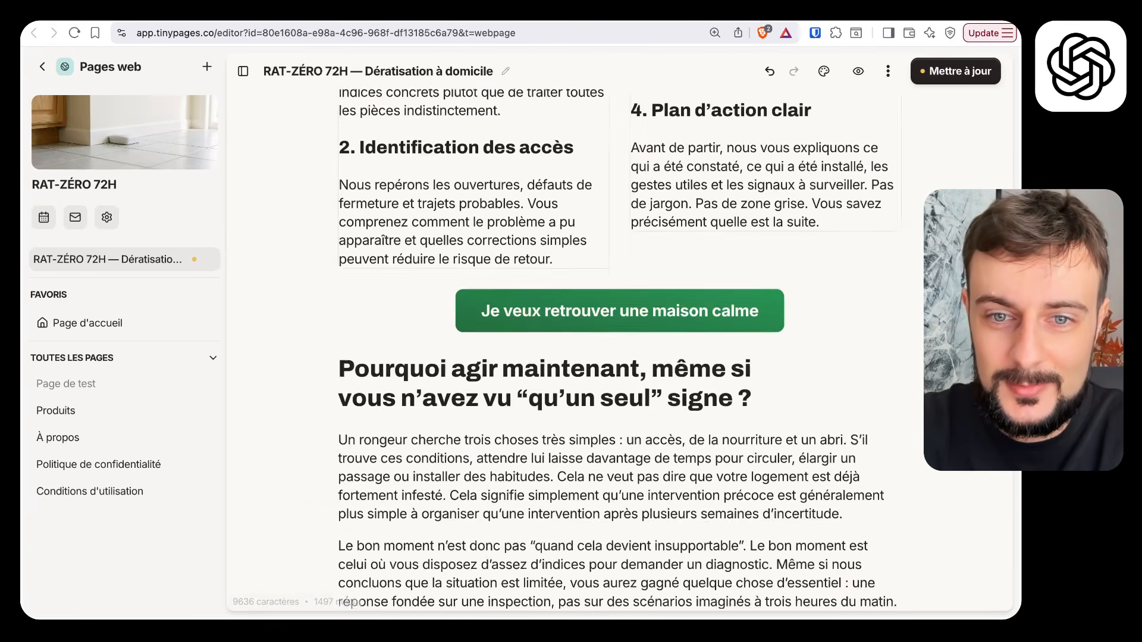
Look over the recoloured sales page, from the lower sections back up to the opening section.
scroll(618, 351, down, 20)
scroll(618, 351, up, 12)
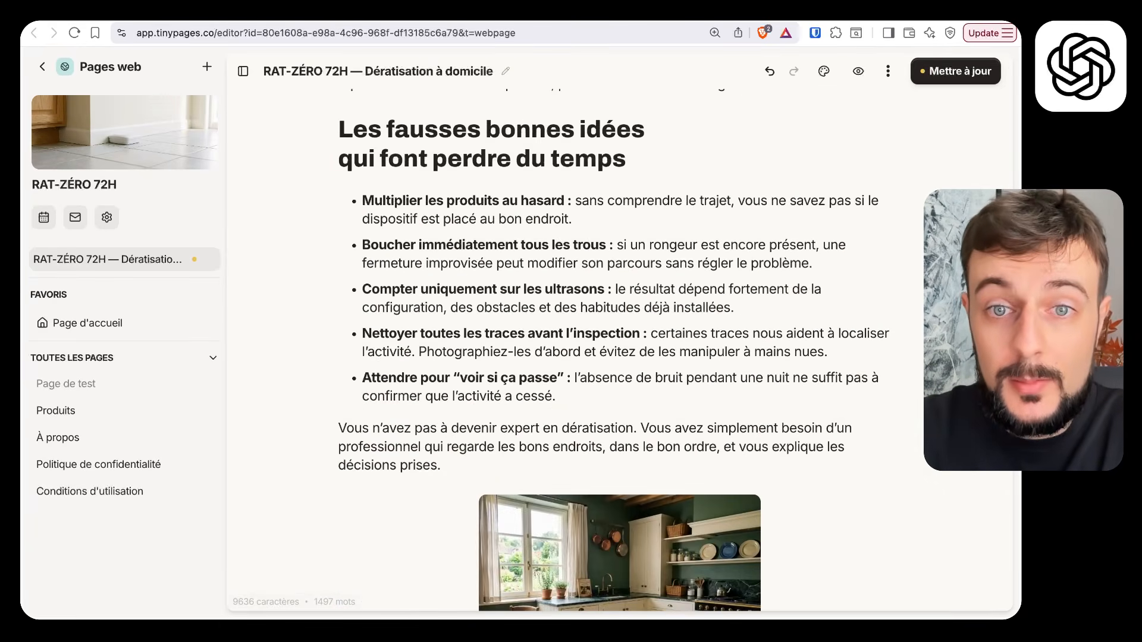
scroll(619, 351, up, 15)
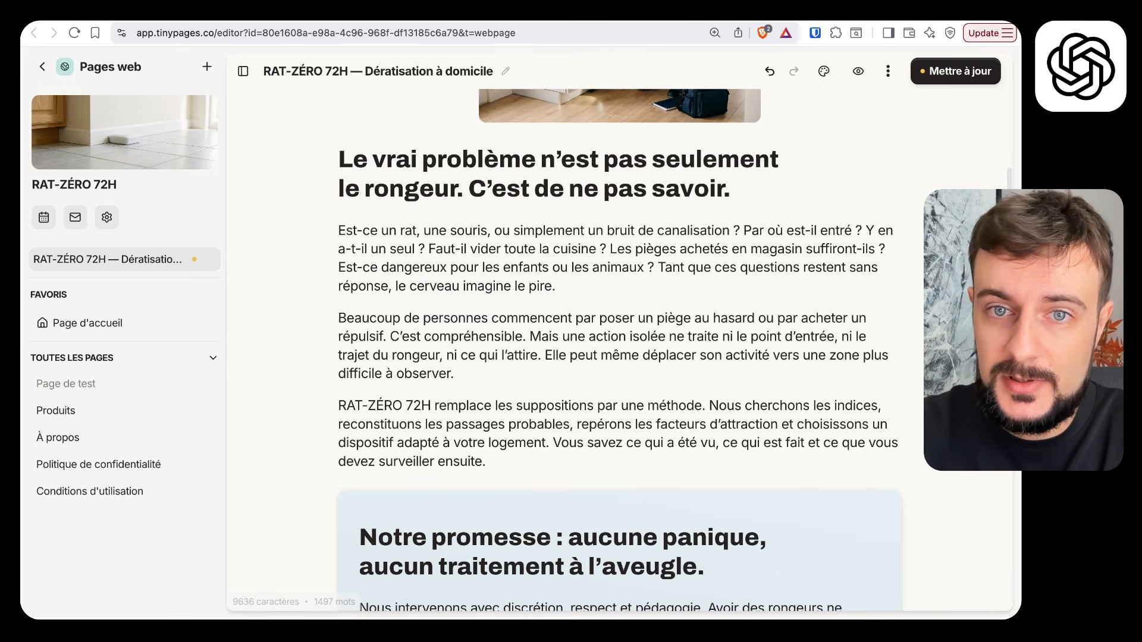
scroll(525, 159, up, 10)
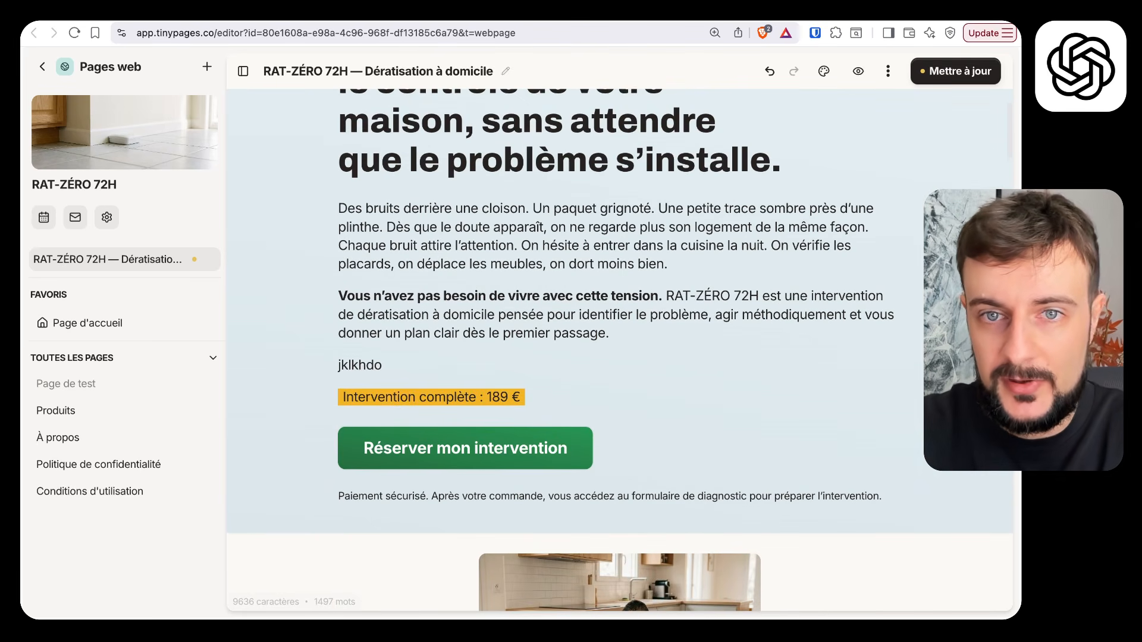
scroll(524, 160, up, 3)
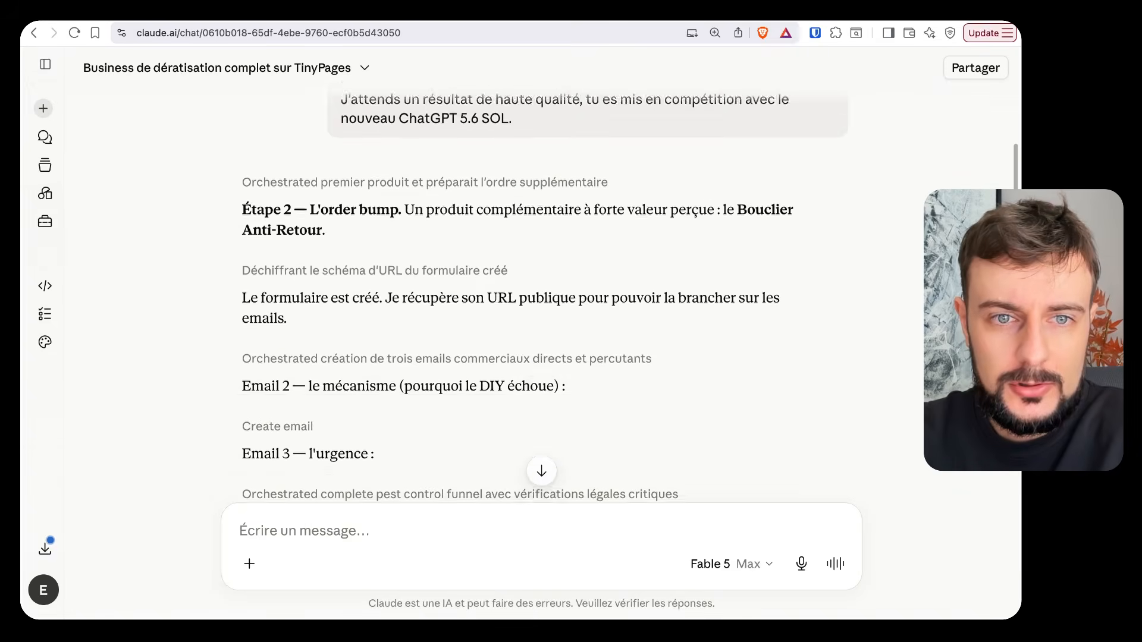
Open Claude's sales page from its chat in the TinyPages editor, publish it as RATZÉRO at the URL ratzero, and view it live.
scroll(528, 297, down, 10)
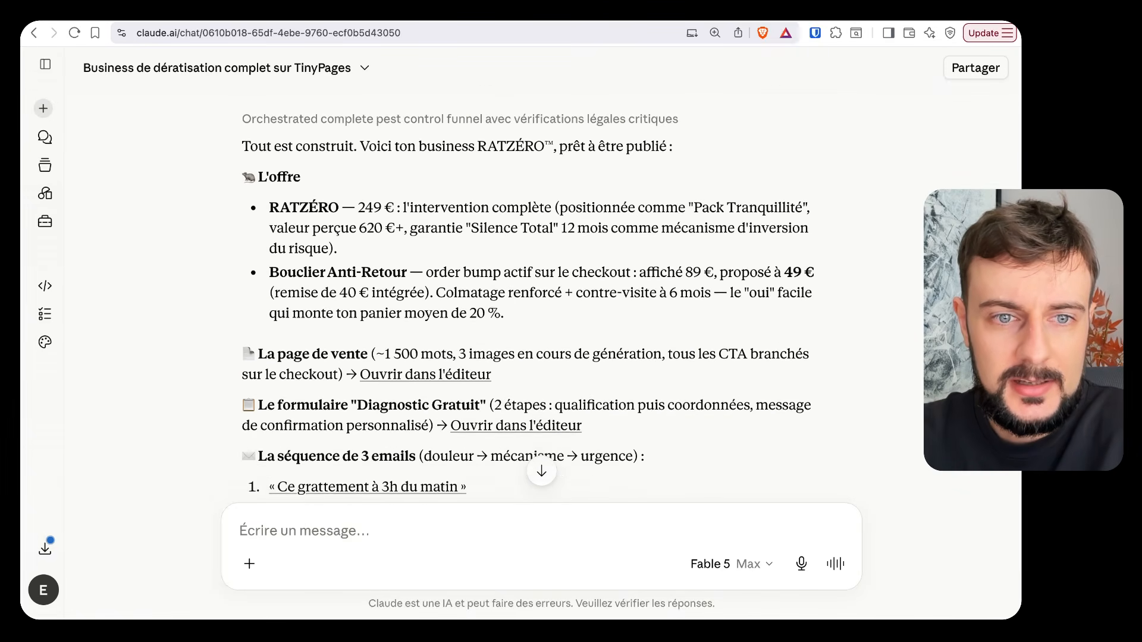
scroll(528, 298, up, 4)
click(426, 320)
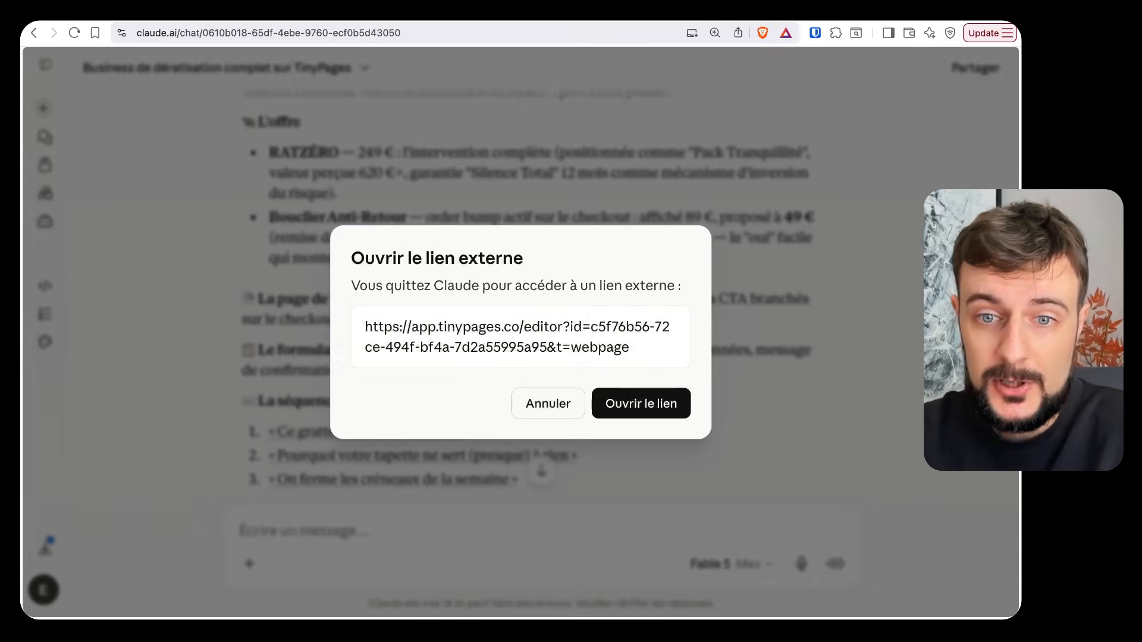
click(641, 403)
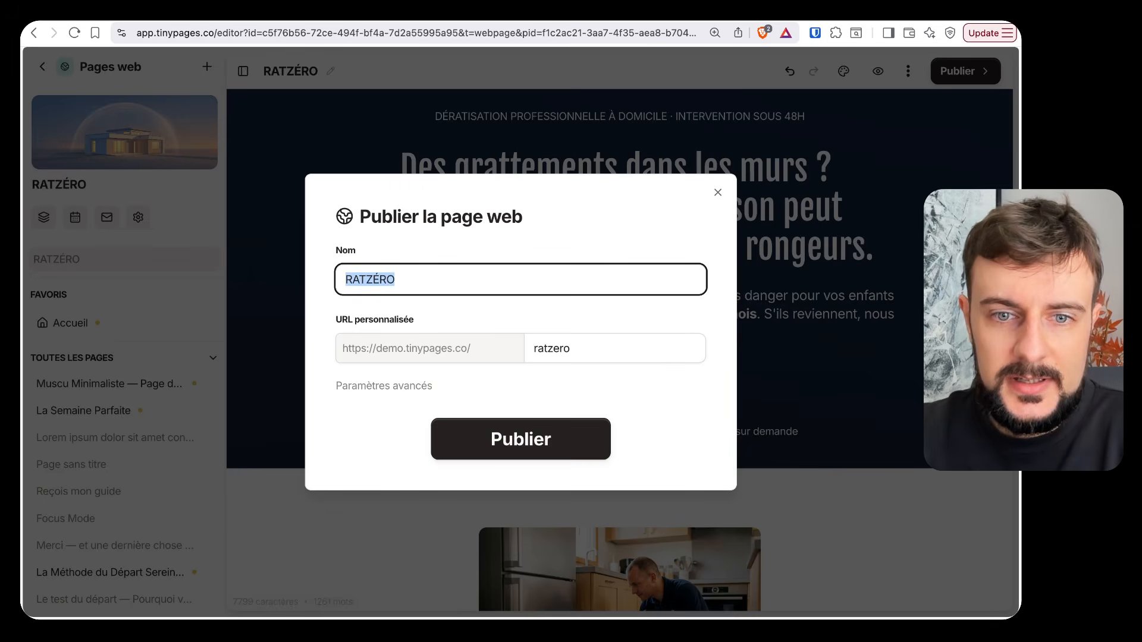
click(520, 439)
click(779, 142)
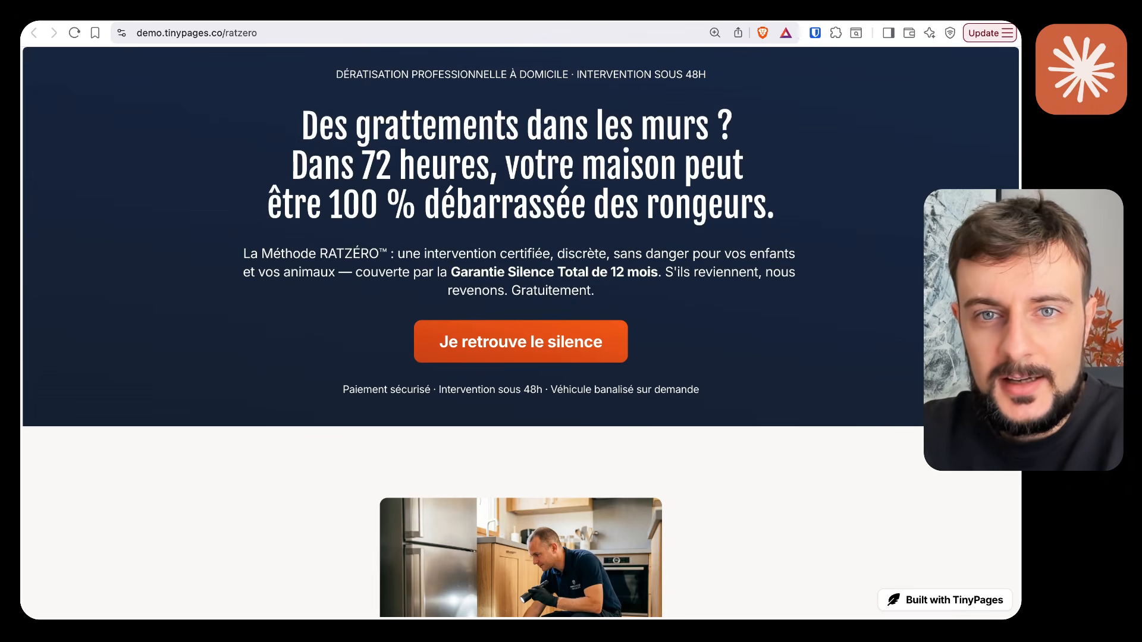
Read the live RATZÉRO page's main headline and the guarantee paragraph beneath it.
drag(309, 165, 776, 206)
click(776, 205)
drag(250, 254, 694, 272)
click(697, 272)
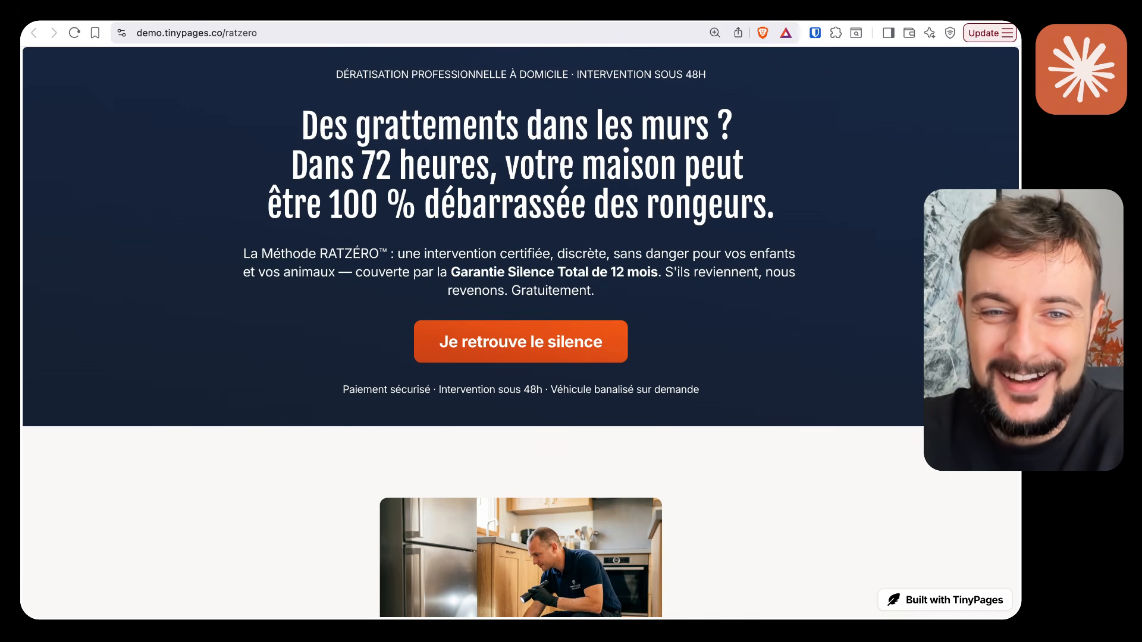
drag(481, 272, 594, 290)
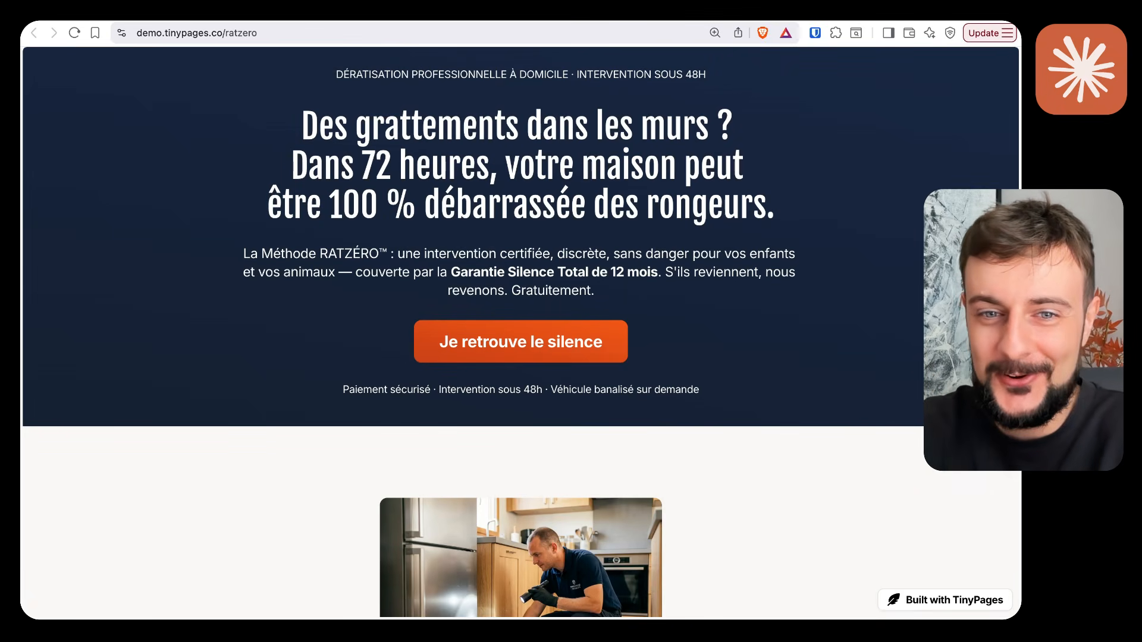
Examine the technician photo and the section headed "Chaque nuit, ils gagnent du terrain. Et vous le savez.".
scroll(454, 343, down, 2)
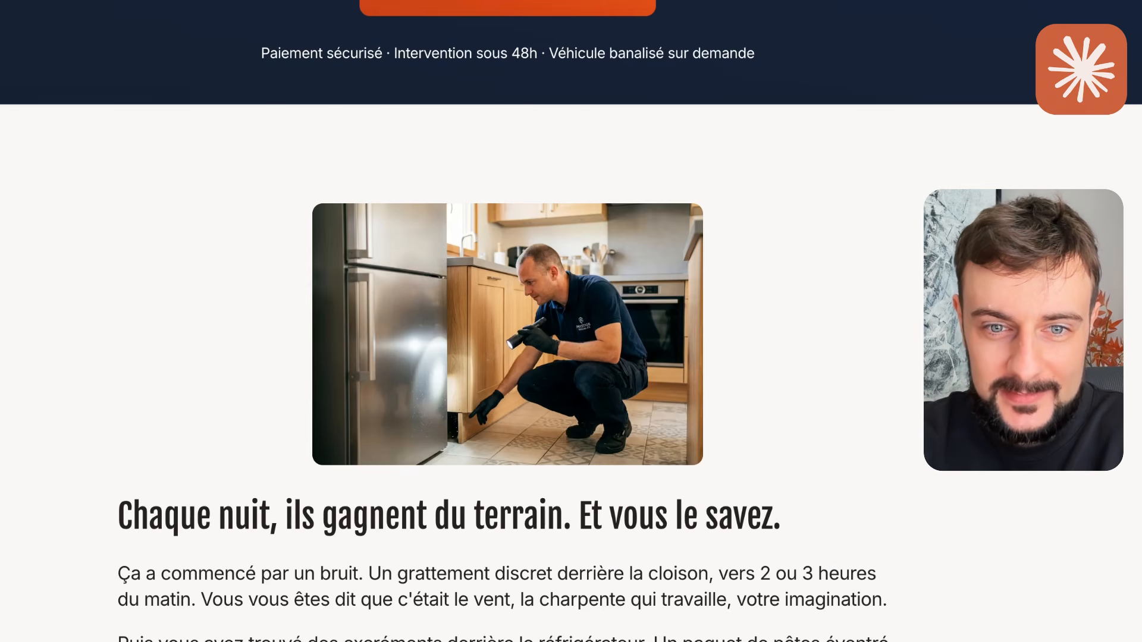
scroll(571, 321, down, 1)
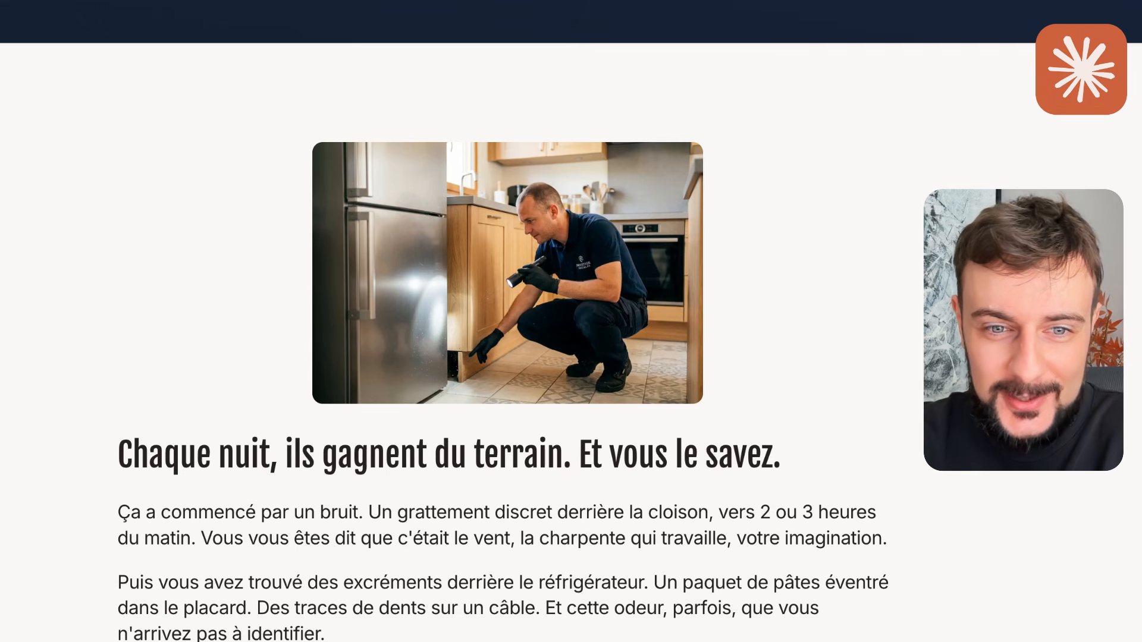
drag(164, 456, 699, 455)
scroll(698, 456, down, 2)
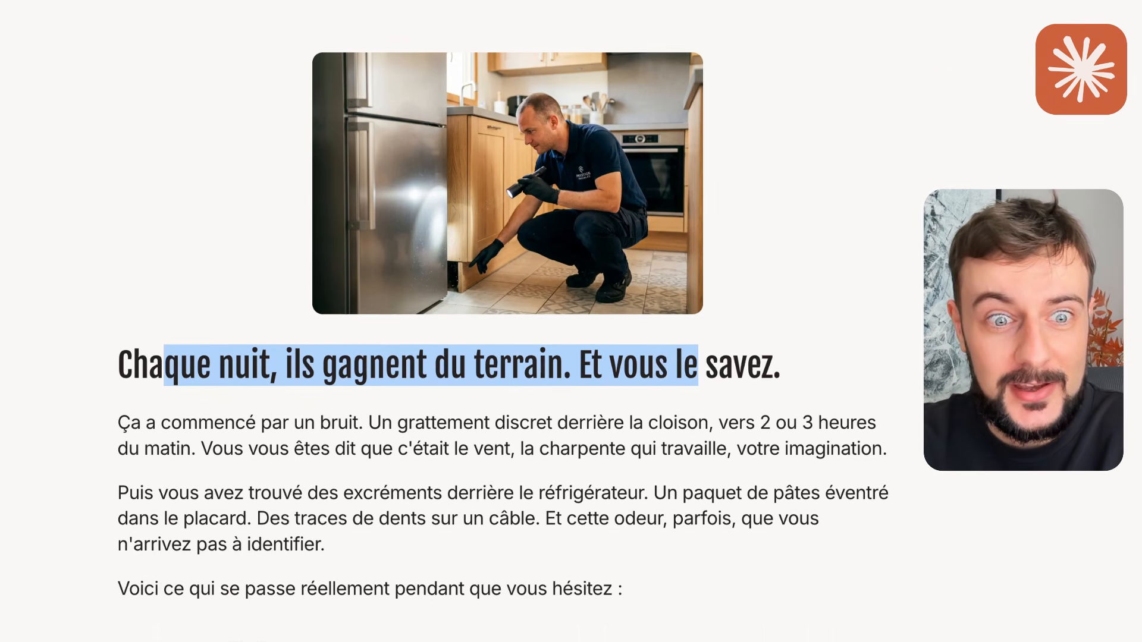
scroll(571, 322, down, 1)
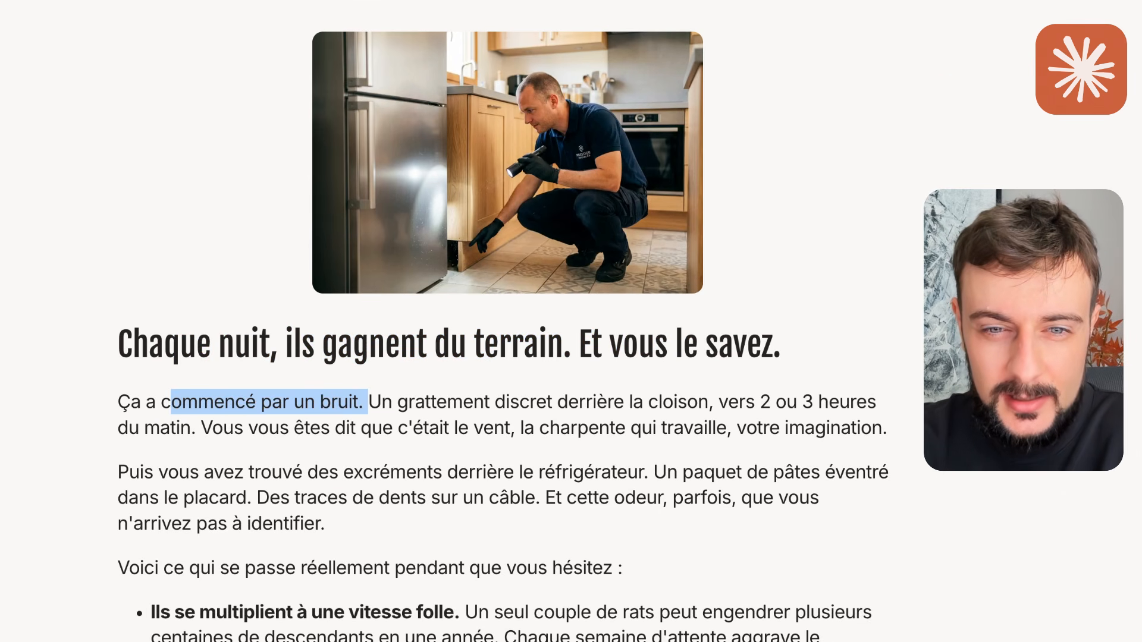
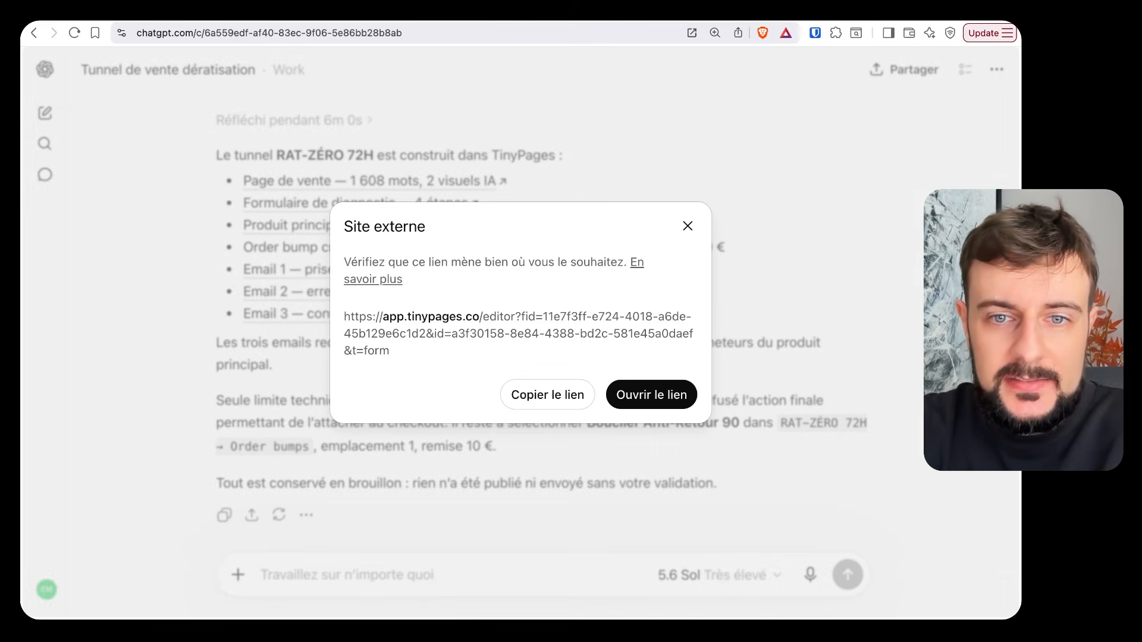
Open ChatGPT's diagnostic form in the TinyPages editor and review the questions in Étape 1 through Étape 4.
click(651, 394)
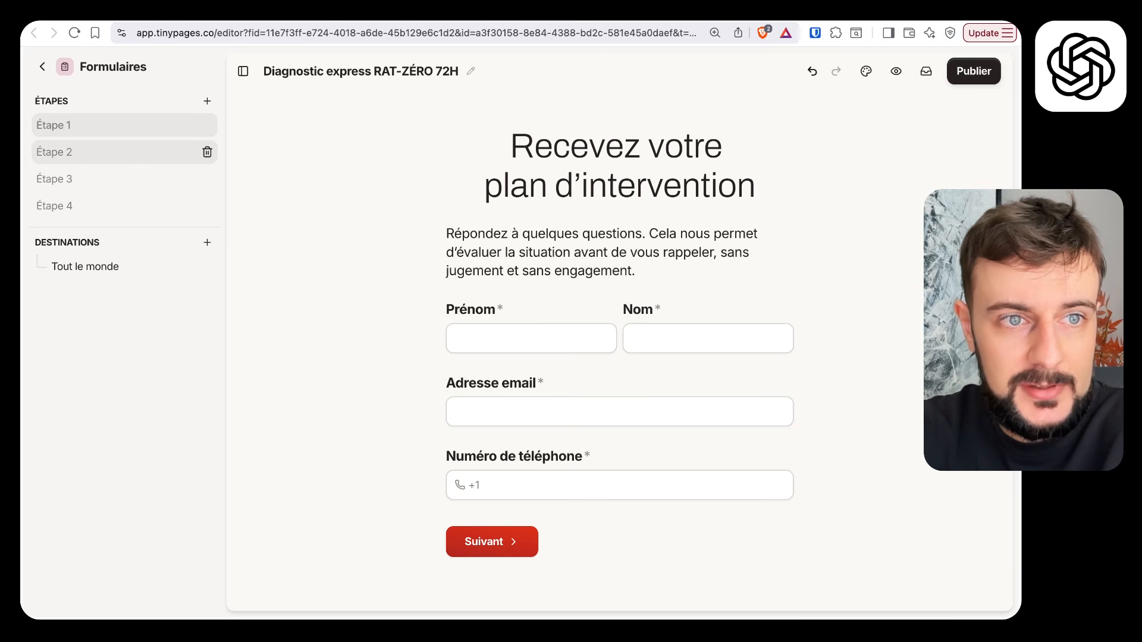
click(54, 152)
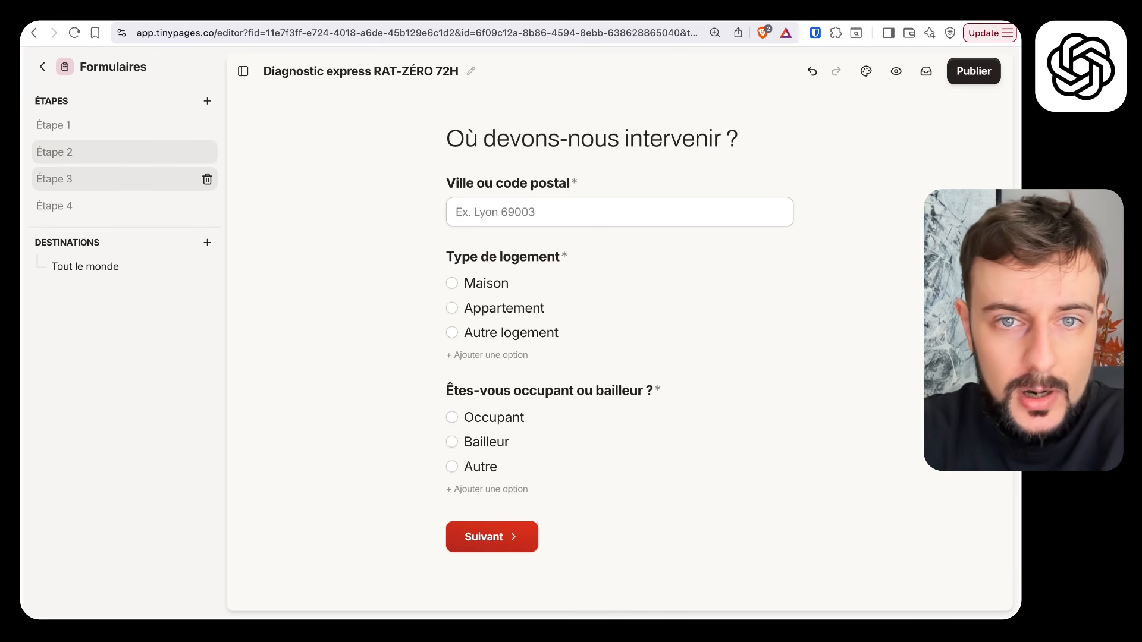
click(89, 179)
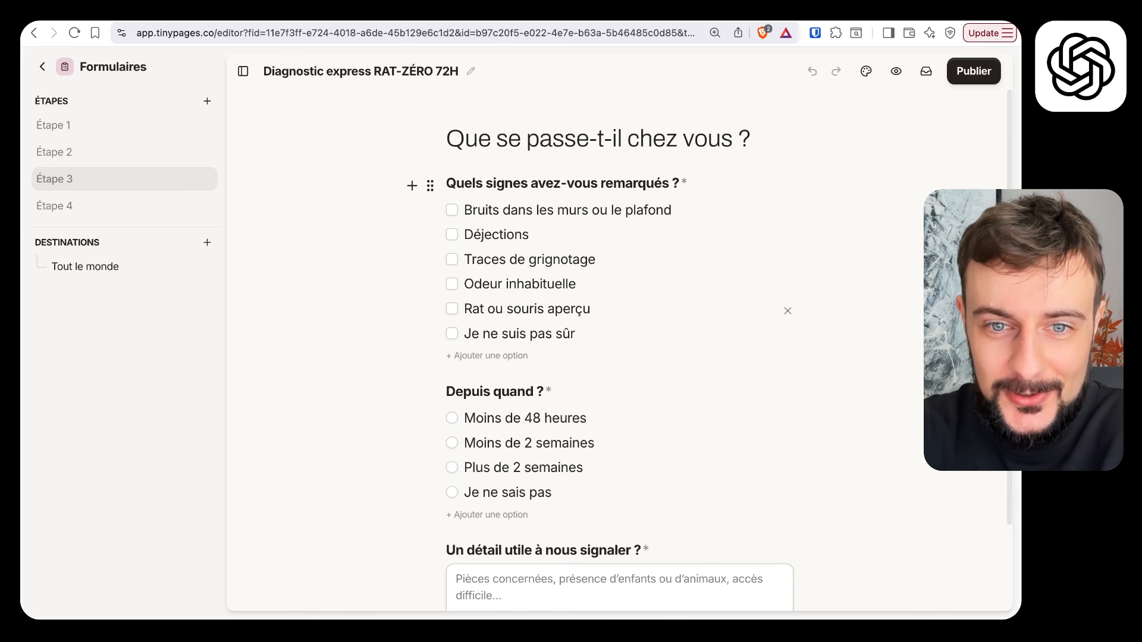
scroll(786, 333, down, 2)
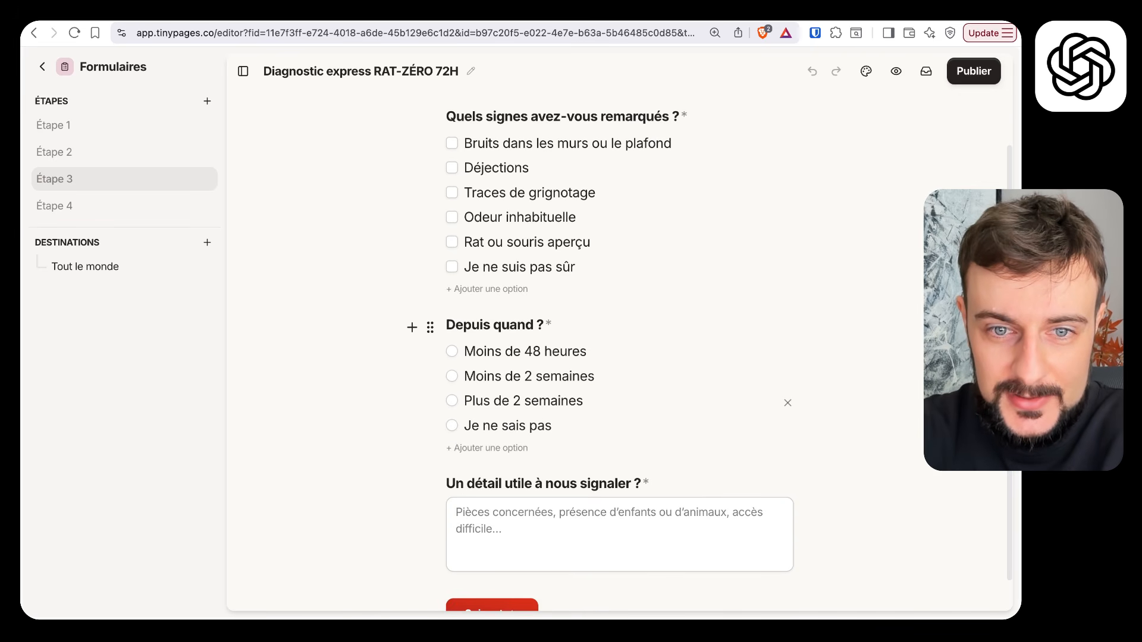
scroll(788, 403, down, 1)
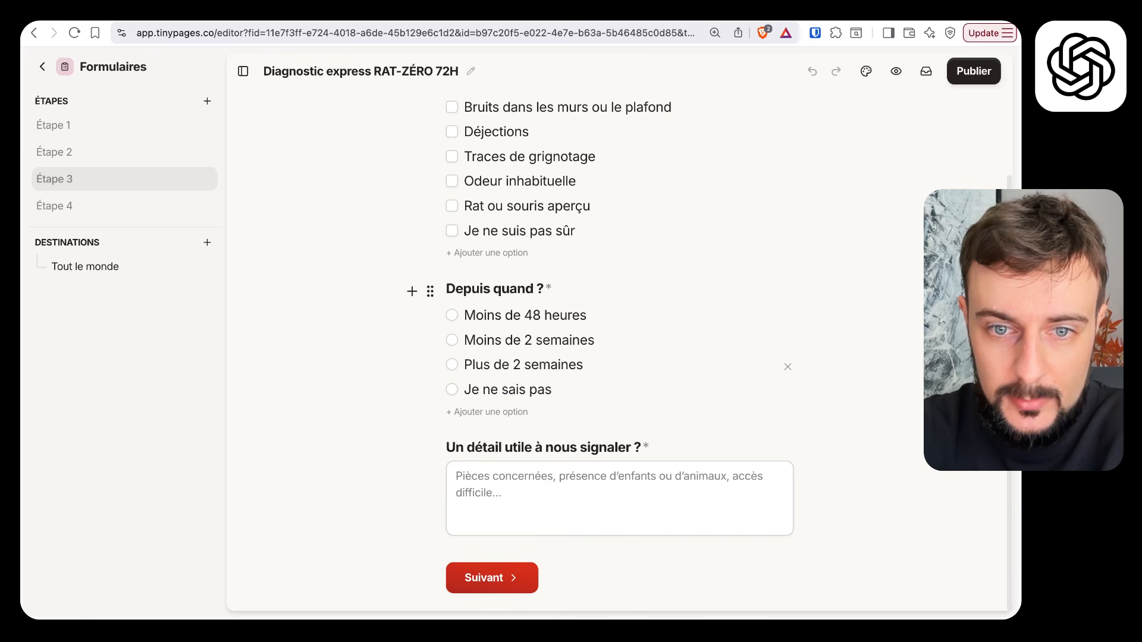
click(54, 206)
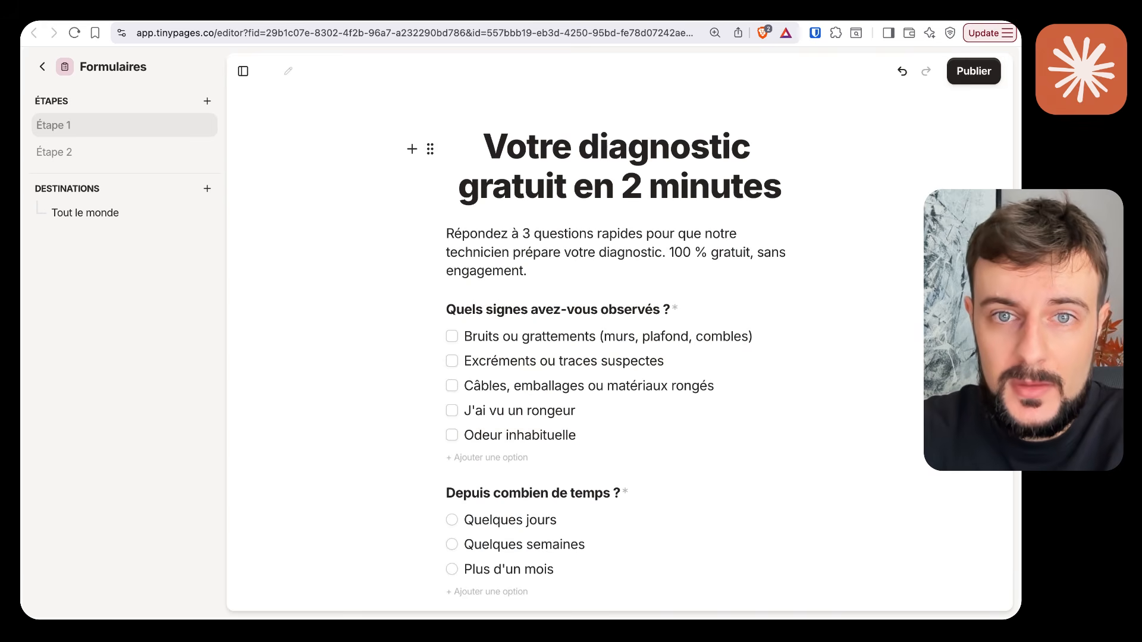
Review the qualification questions and contact fields in both steps of Claude's free diagnostic form, and return to Étape 1.
scroll(615, 238, down, 2)
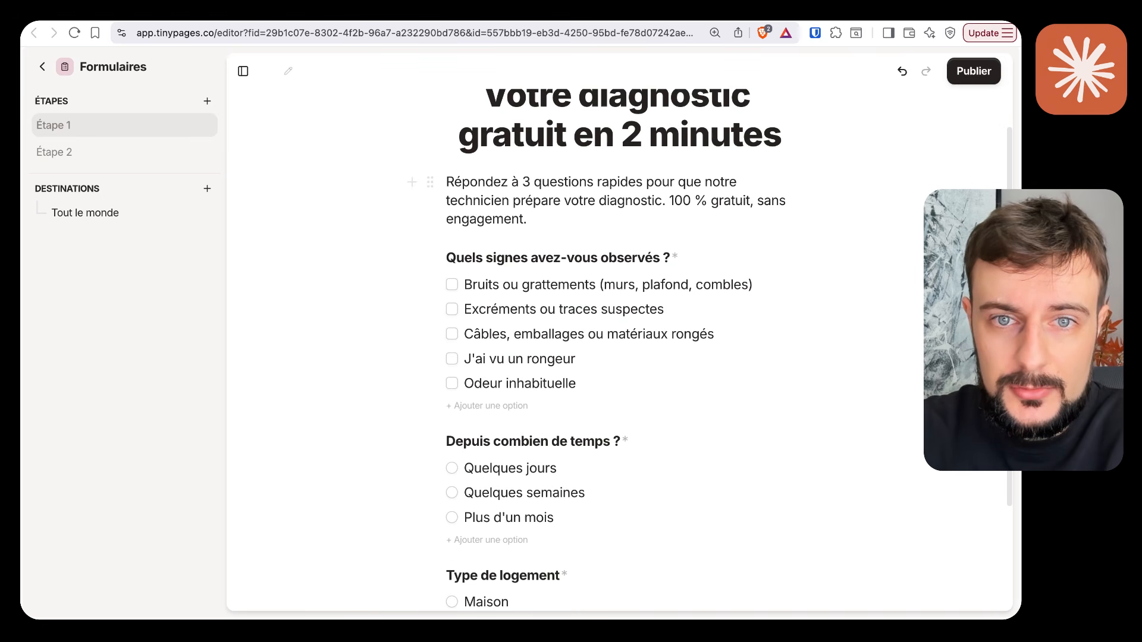
scroll(616, 207, down, 4)
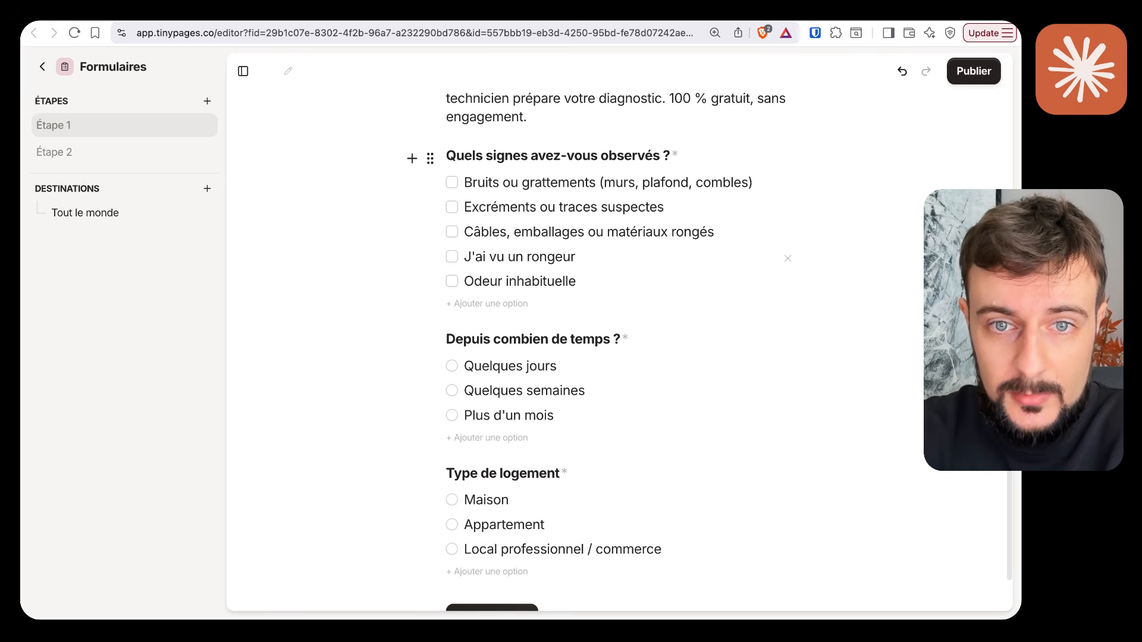
scroll(615, 238, down, 2)
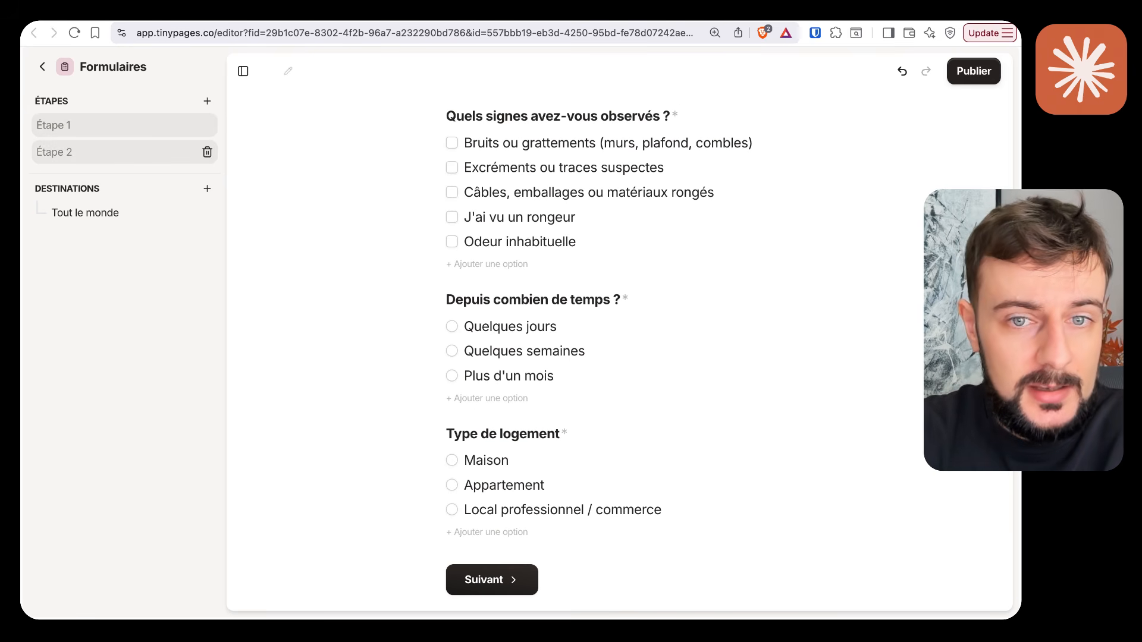
click(89, 151)
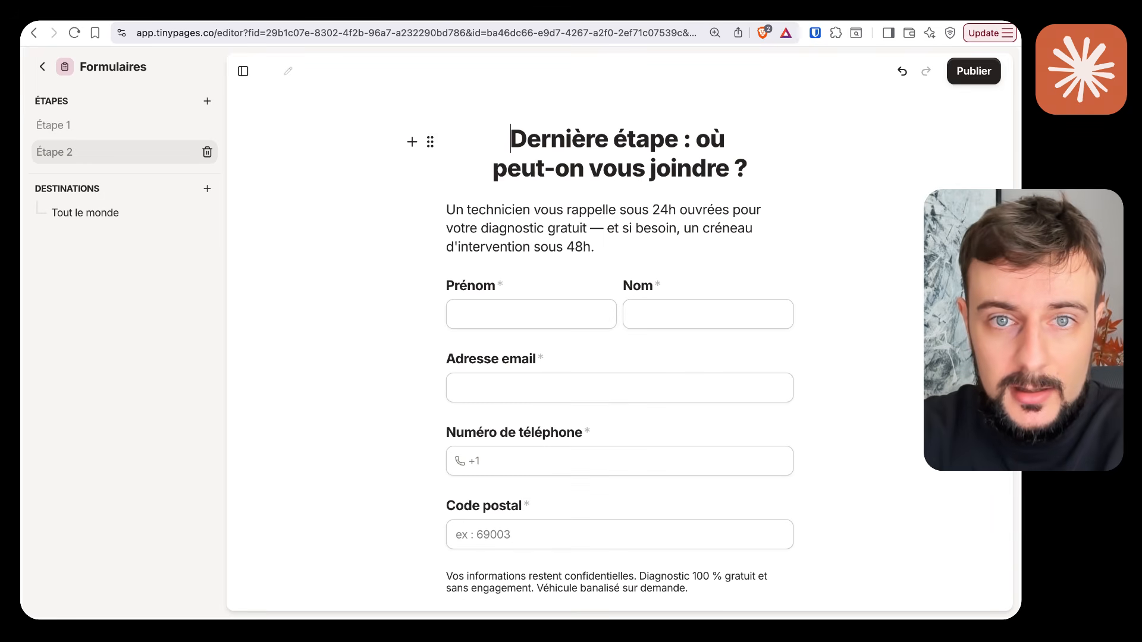
scroll(618, 345, down, 2)
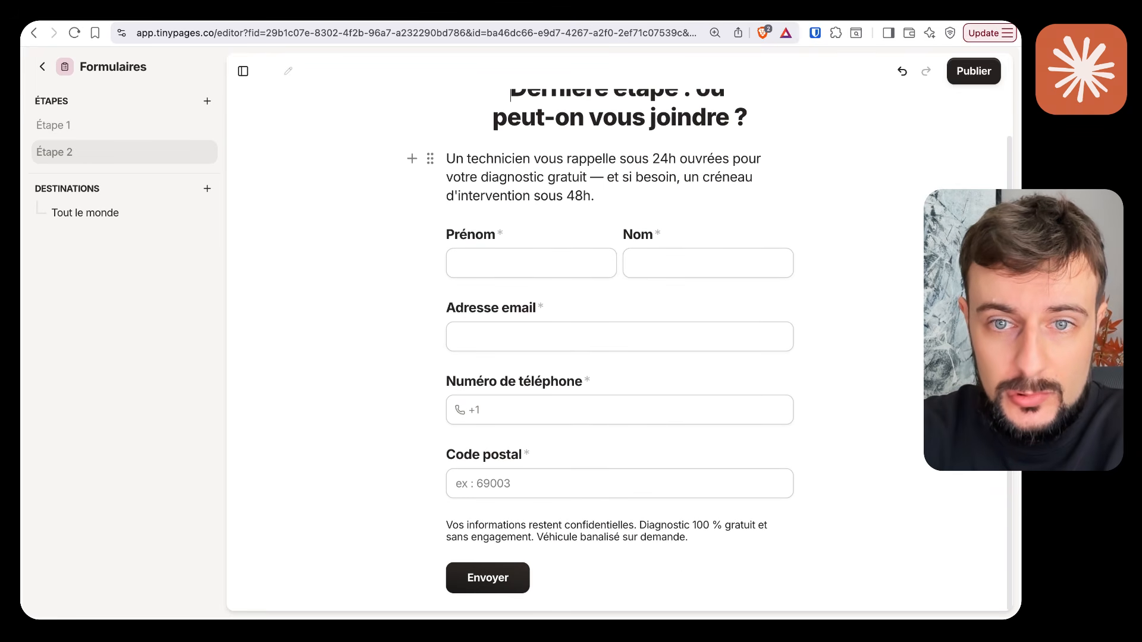
scroll(619, 333, up, 2)
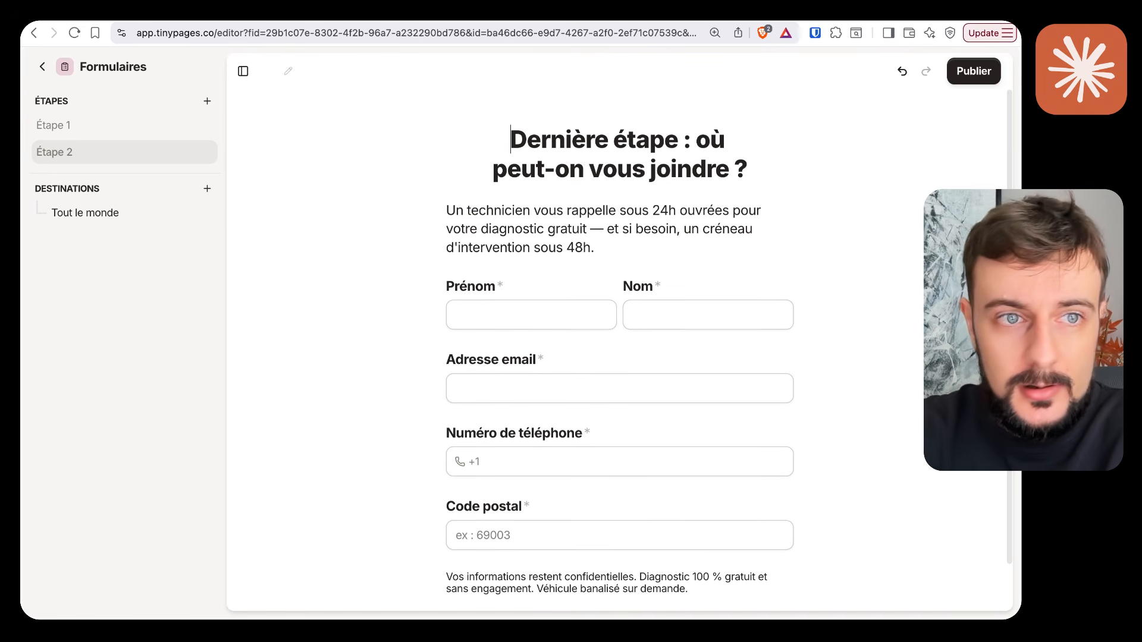
click(89, 125)
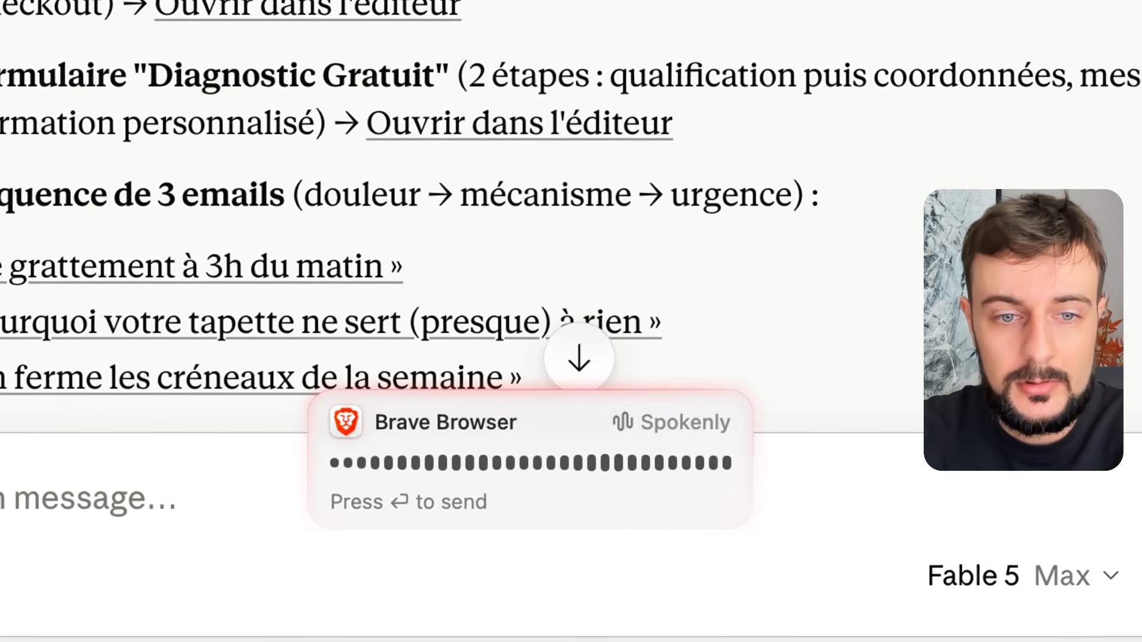
key(Return)
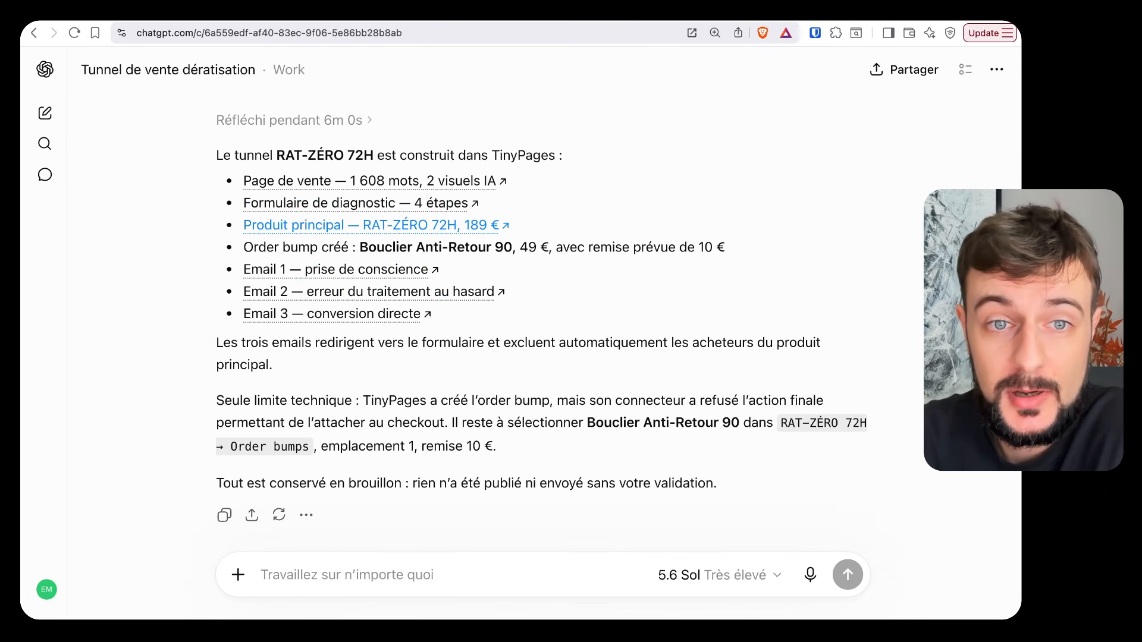
Open ChatGPT's main product RAT-ZÉRO 72H in TinyPages and examine its price, order bump and discount settings.
click(376, 224)
click(653, 375)
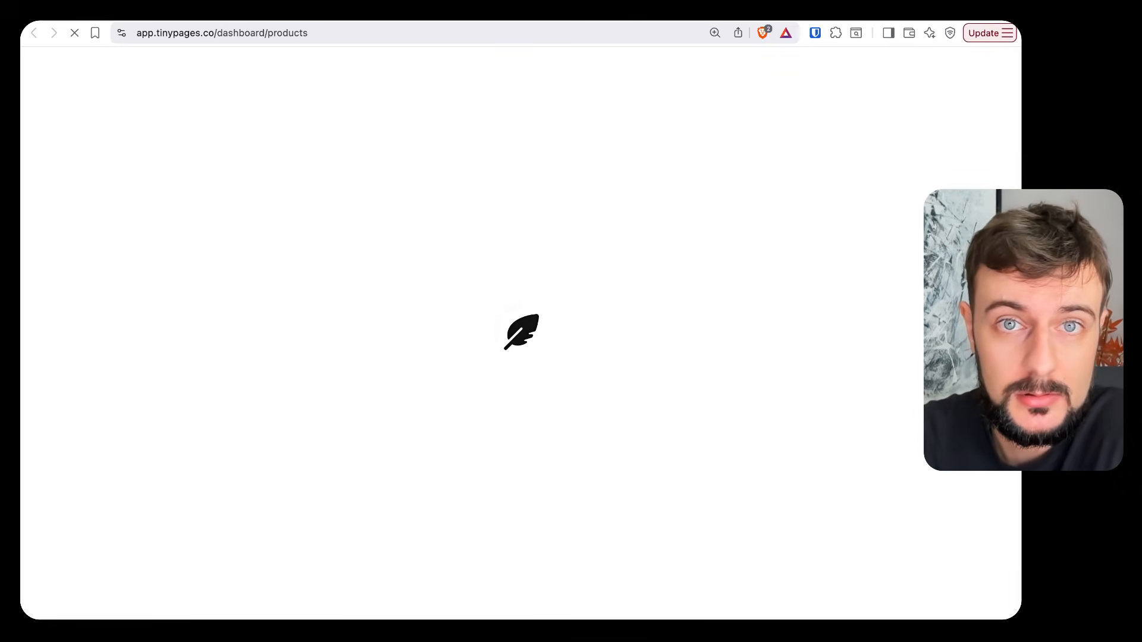
click(395, 122)
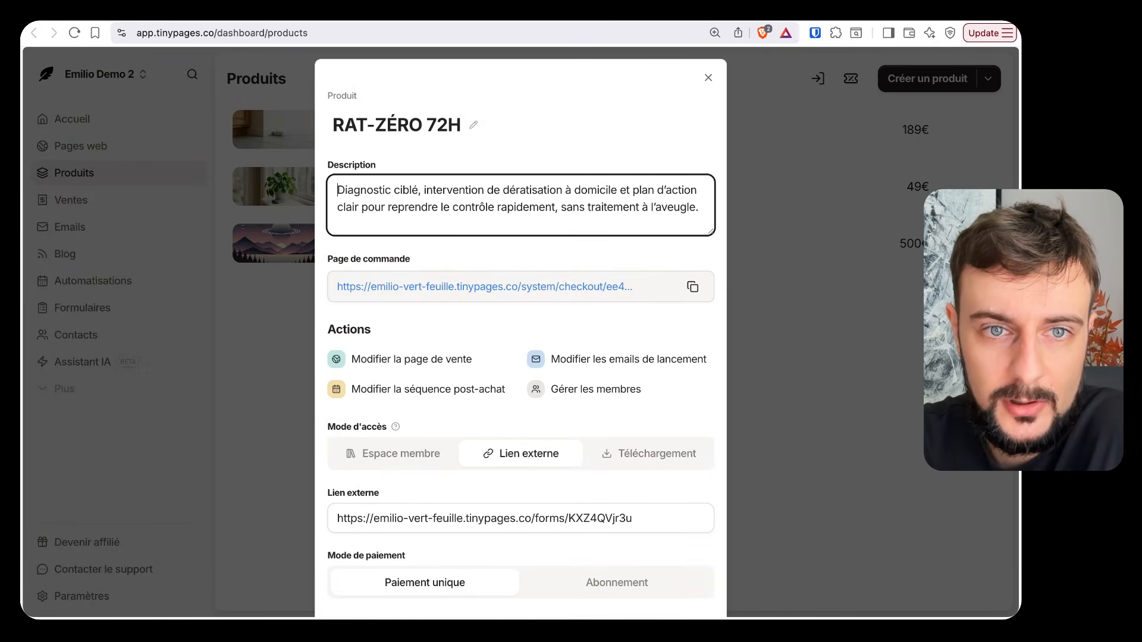
scroll(557, 190, down, 5)
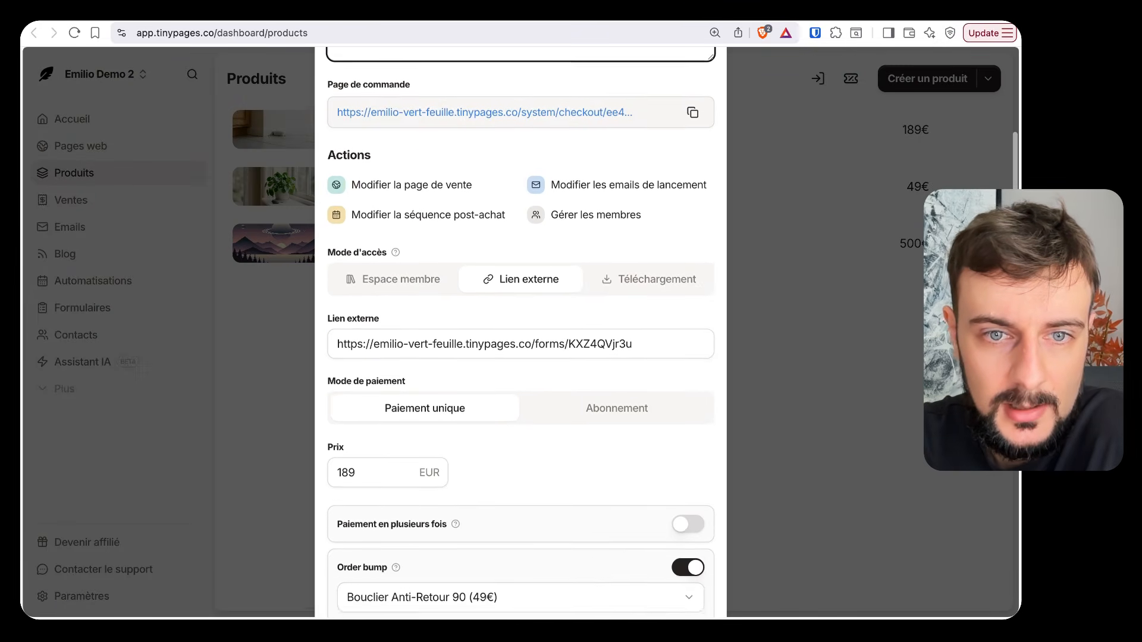
scroll(521, 333, down, 7)
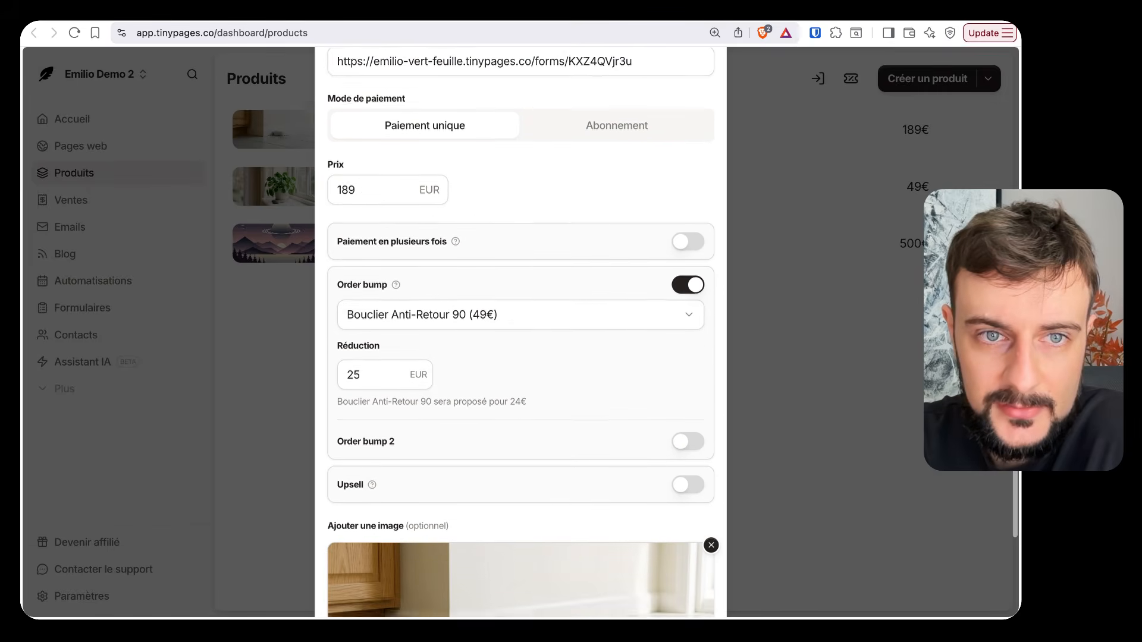
drag(360, 243, 342, 243)
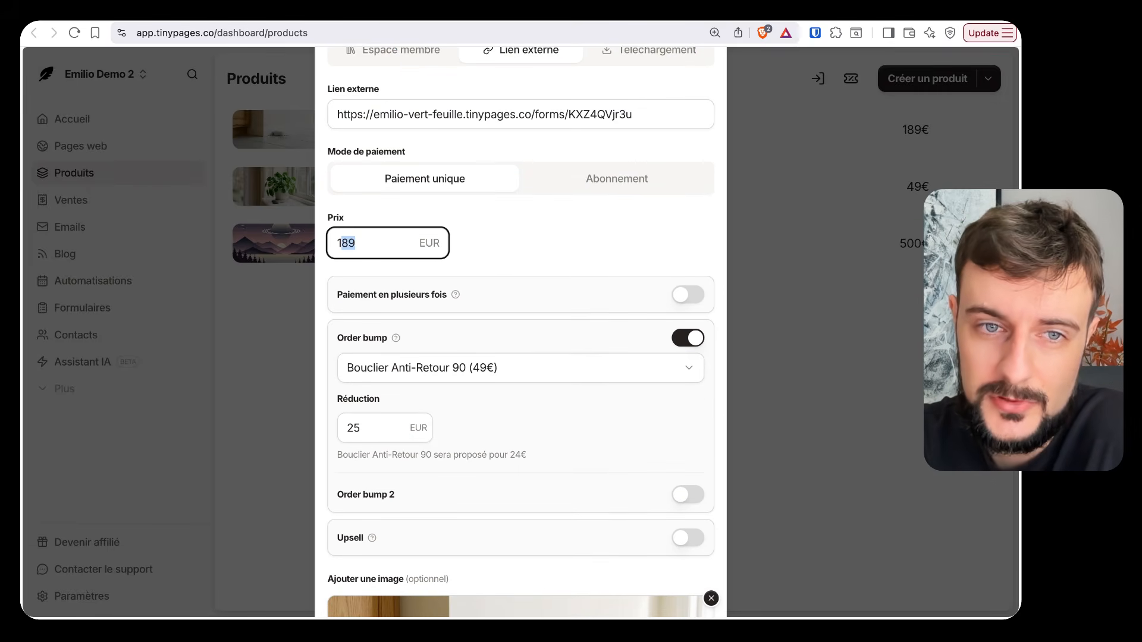
click(341, 244)
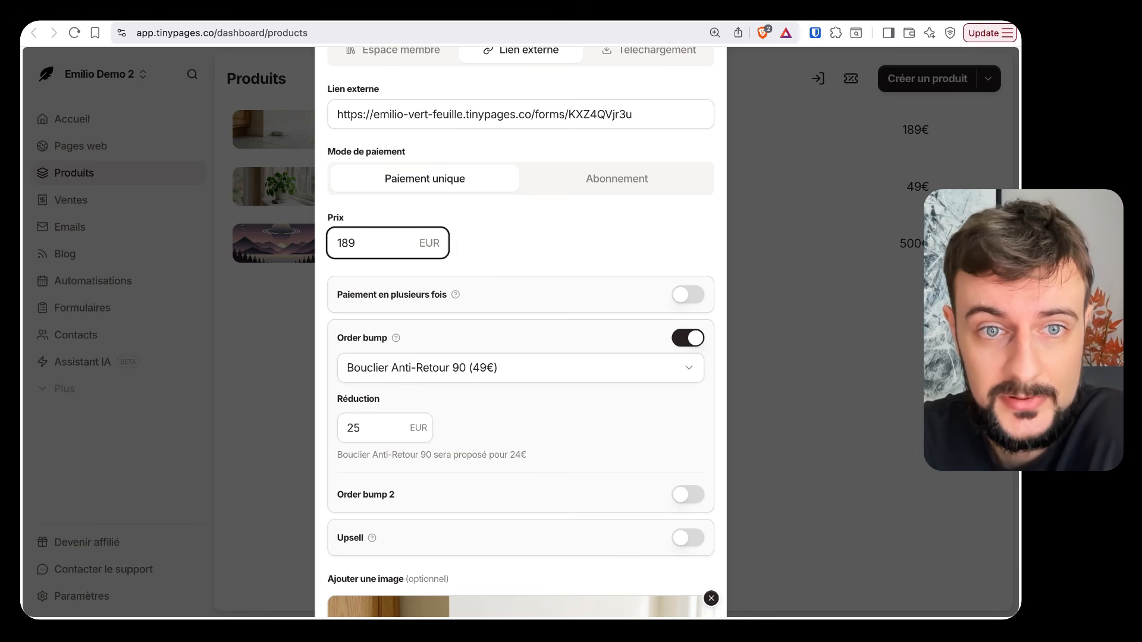
Check the product image of RAT-ZÉRO 72H, and review the description and settings of the Bouclier Anti-Retour 90 product.
scroll(521, 333, down, 6)
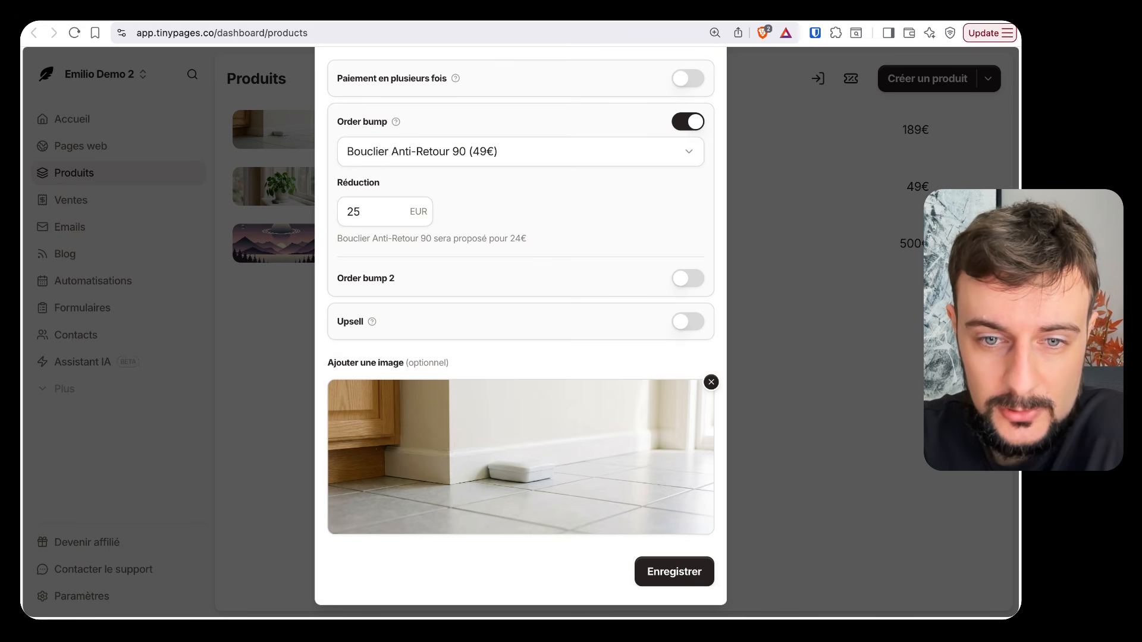
key(Escape)
click(421, 179)
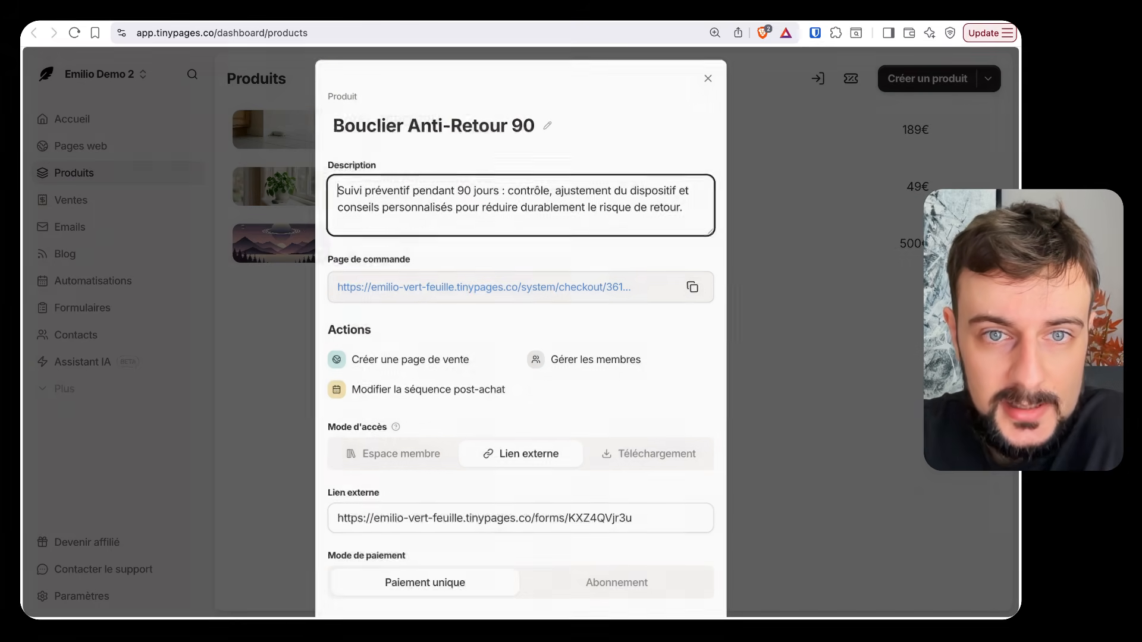
scroll(520, 333, down, 3)
scroll(521, 334, down, 2)
key(Escape)
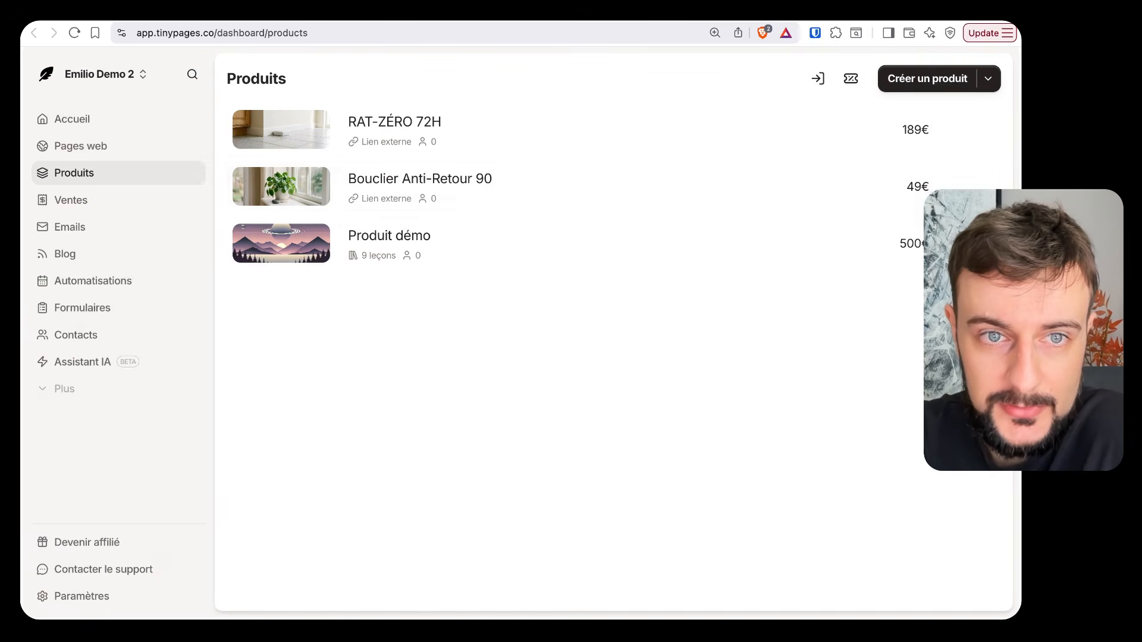
Open the RAT-ZÉRO 72H order page and test adding the Bouclier Anti-Retour 90 special offer to the order.
click(395, 123)
click(416, 286)
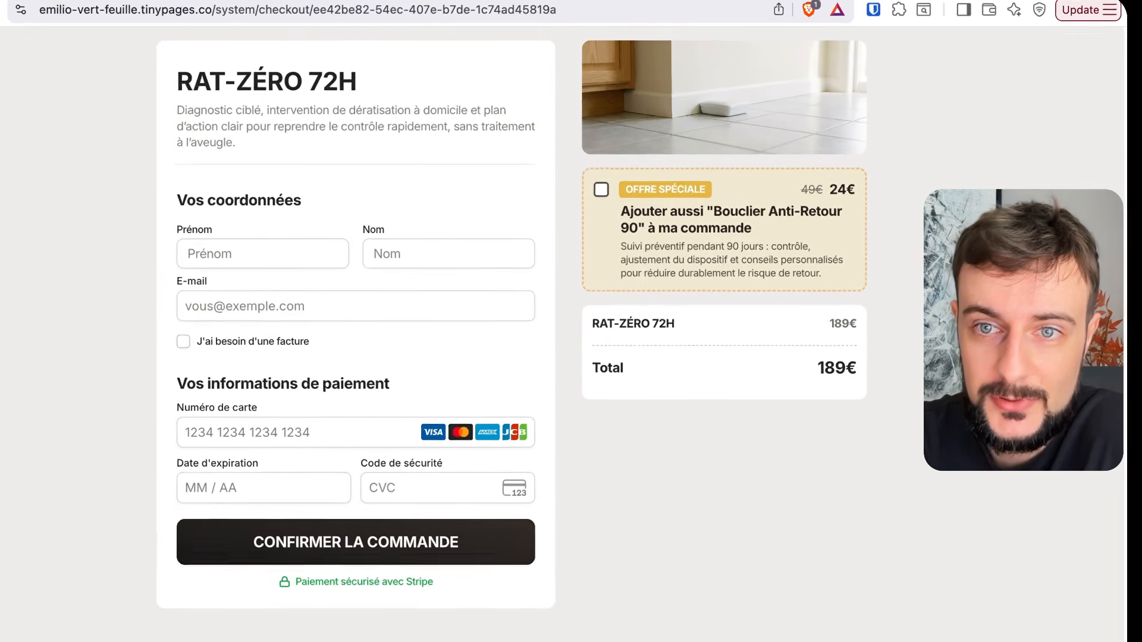
click(602, 191)
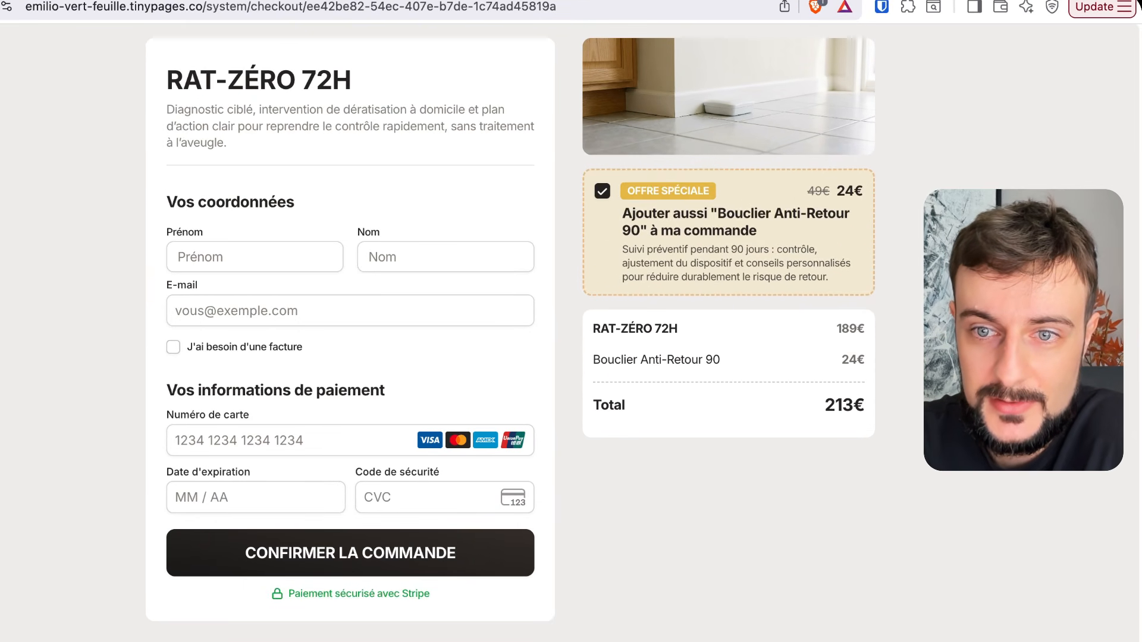
click(602, 191)
click(602, 191)
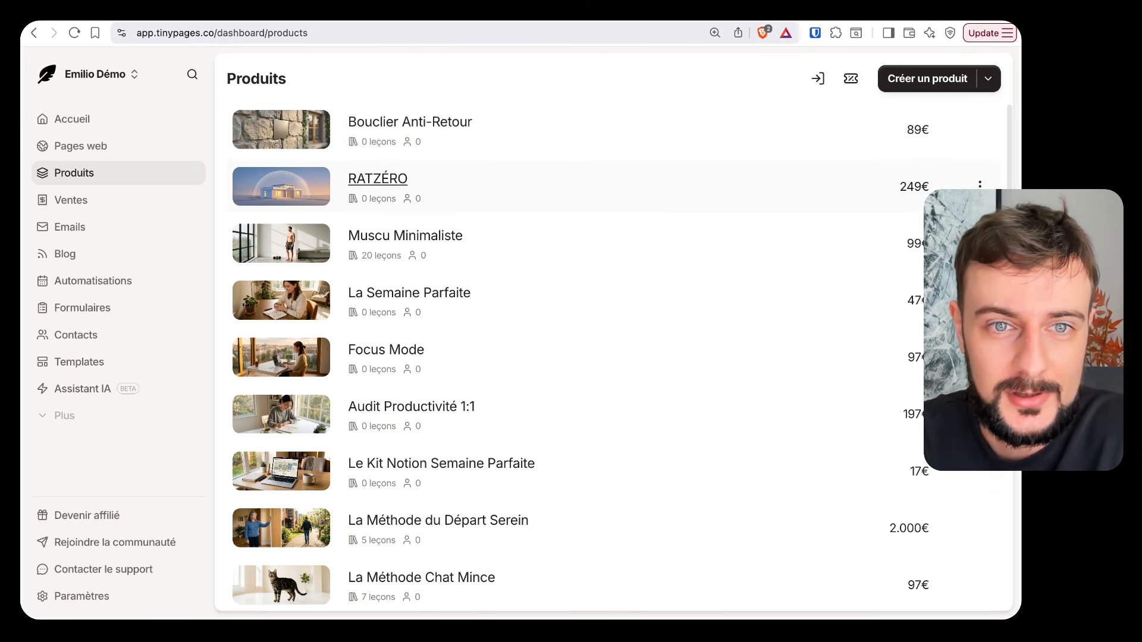
Review the price, order bump, discount and image of Claude's RATZÉRO product in the other TinyPages account.
click(378, 179)
scroll(520, 333, down, 7)
scroll(521, 333, down, 4)
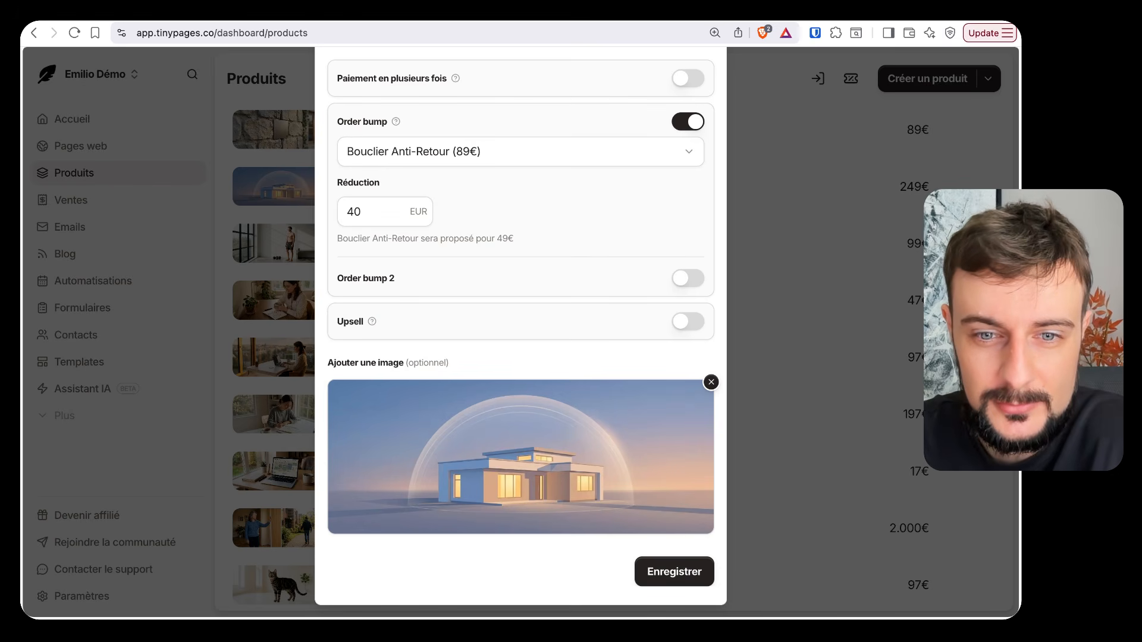
scroll(520, 333, up, 10)
click(369, 341)
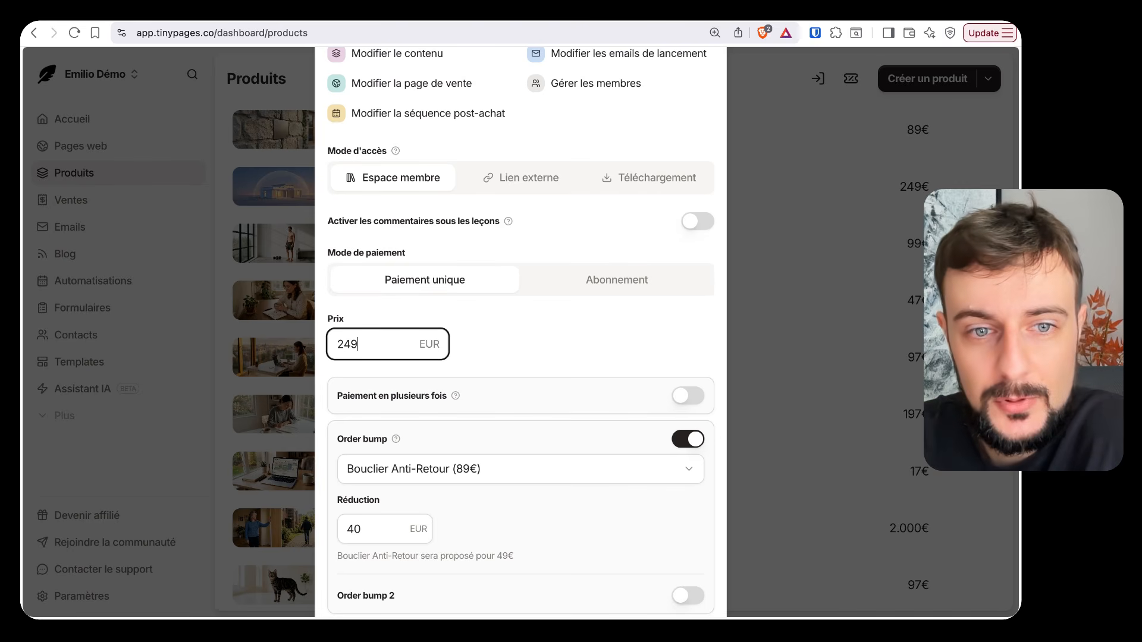
double_click(351, 341)
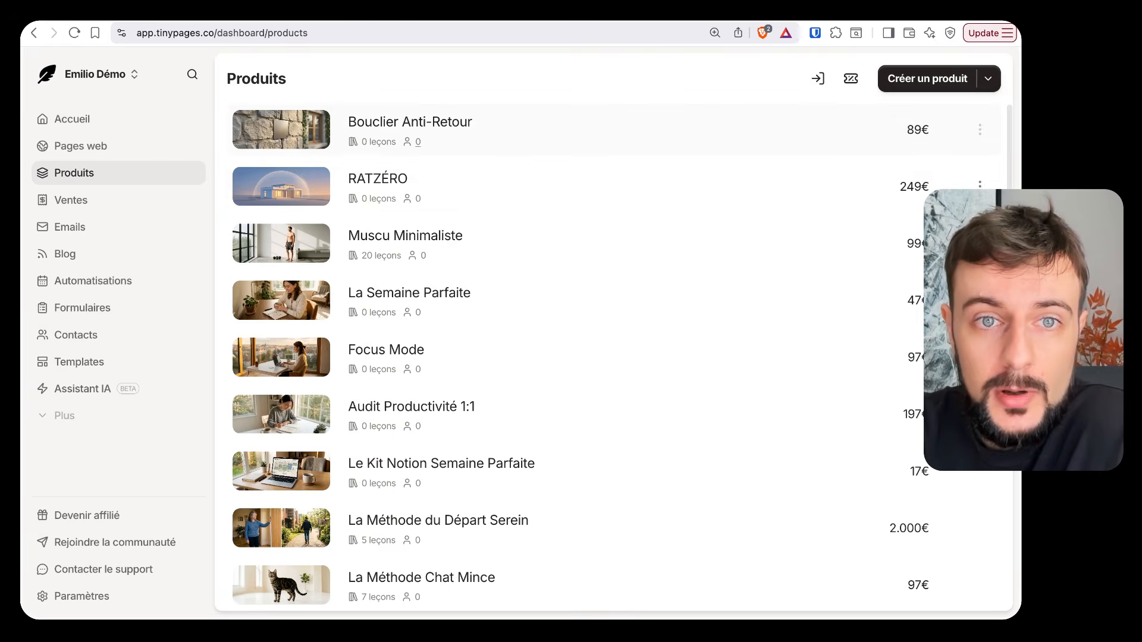
Examine the description, access mode and price of Claude's Bouclier Anti-Retour product.
click(410, 122)
scroll(520, 333, down, 10)
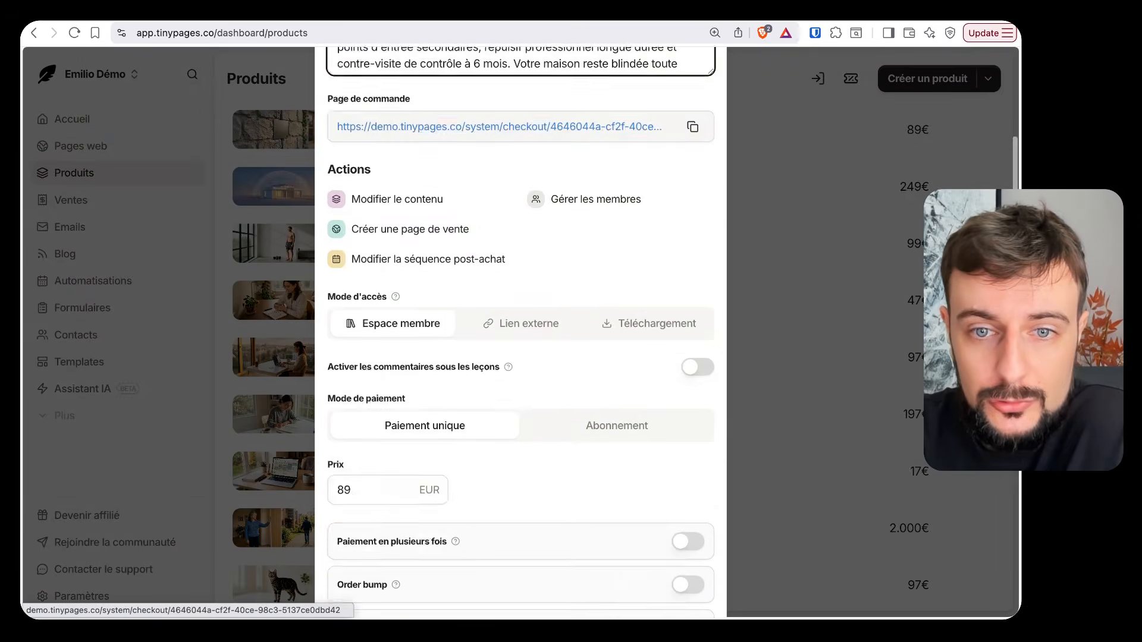
scroll(521, 333, up, 10)
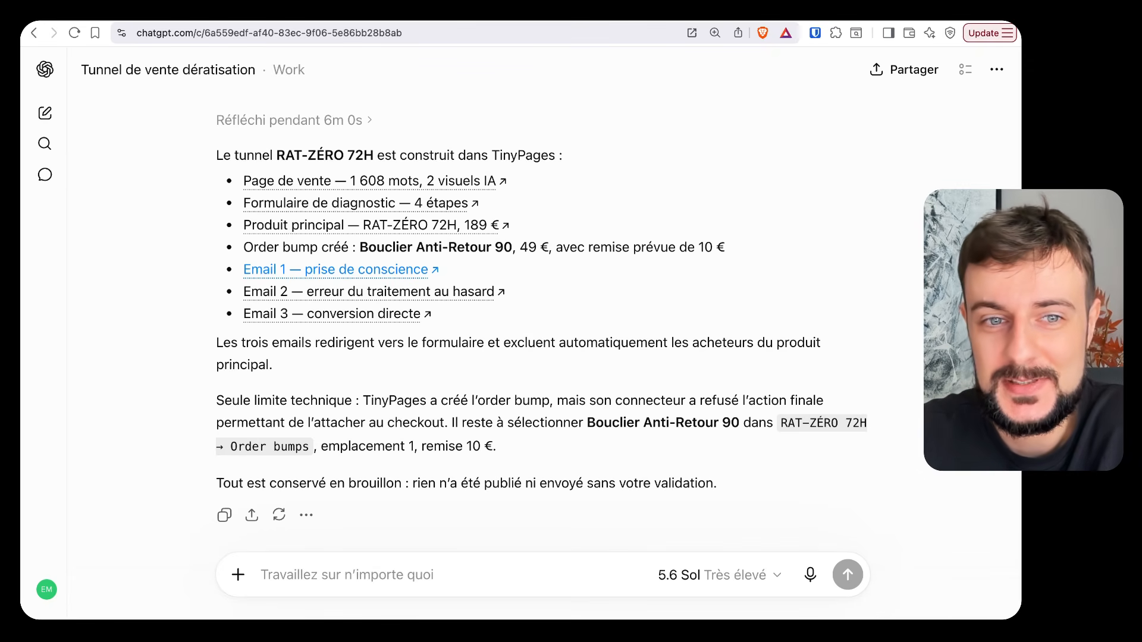
Open ChatGPT's email "Votre maison doit redevenir l'endroit où vous soufflez" from the TinyPages email list and read its opening line.
click(336, 270)
click(658, 385)
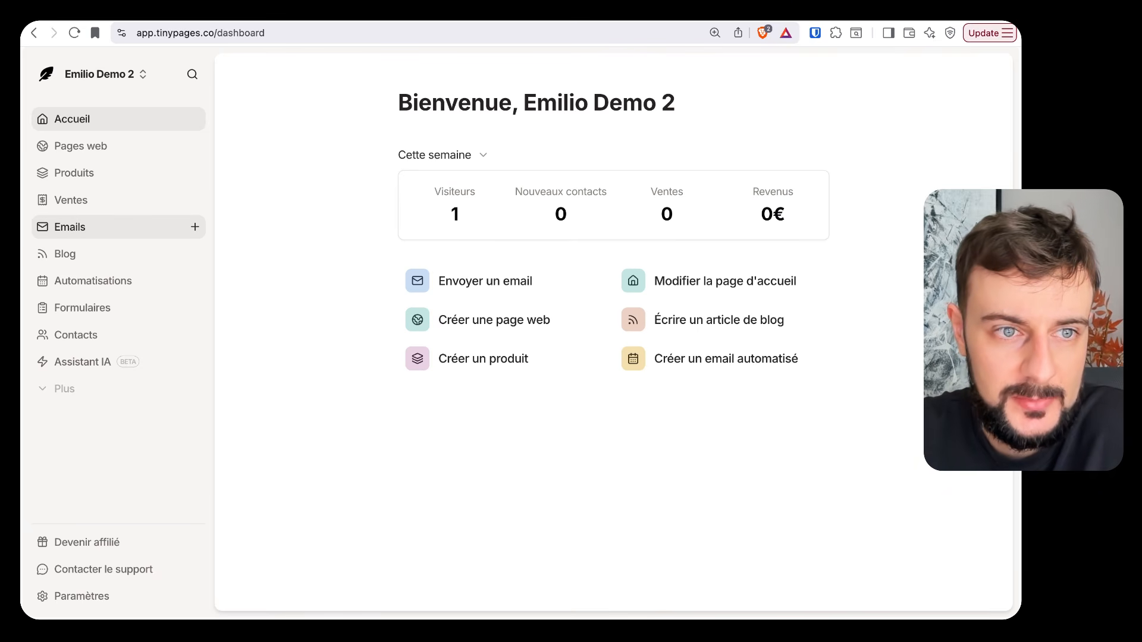
click(69, 226)
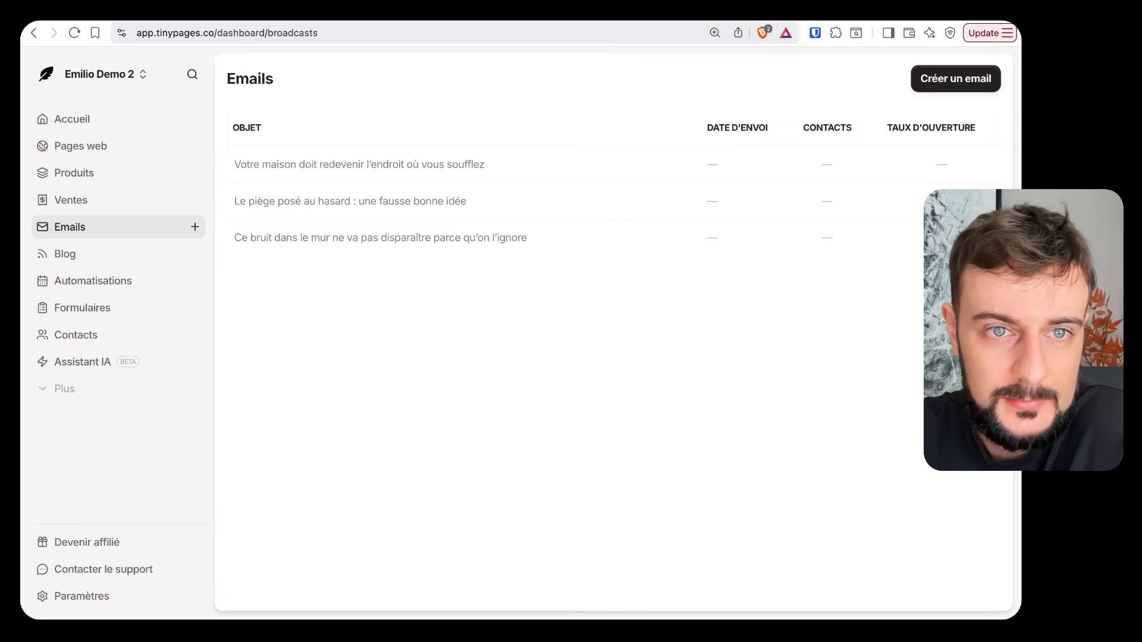
click(360, 164)
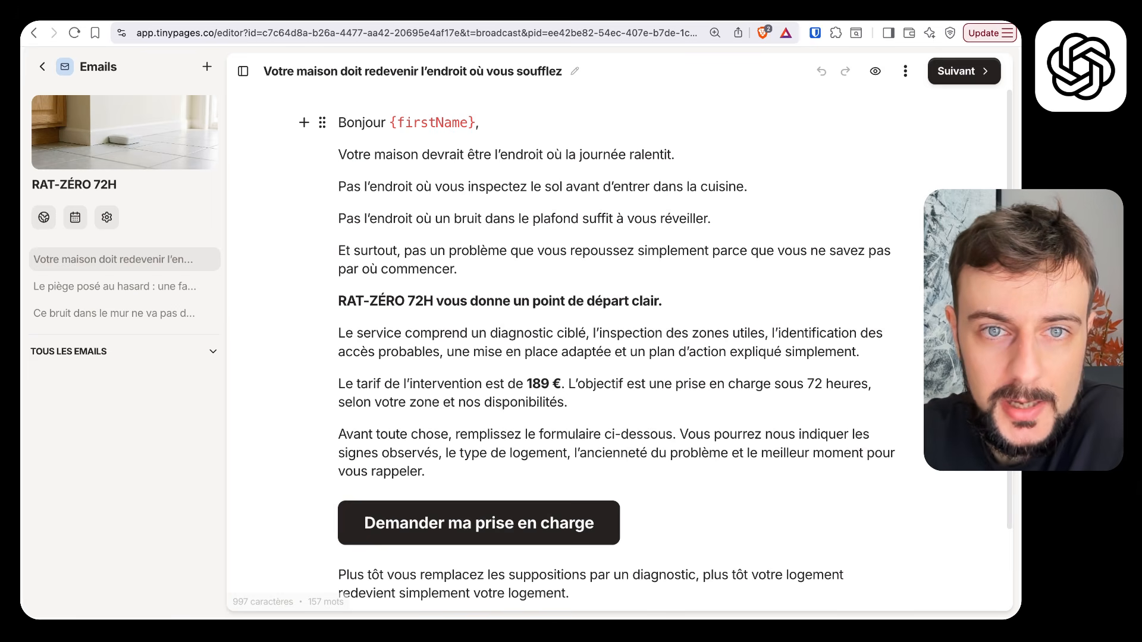
drag(358, 155, 674, 154)
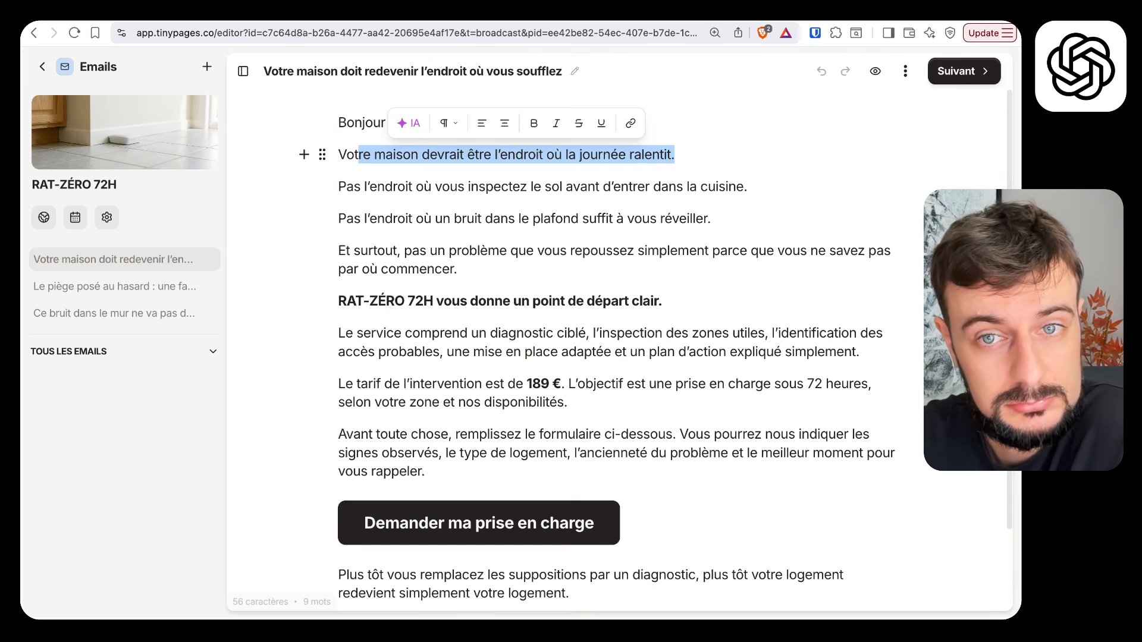
click(676, 155)
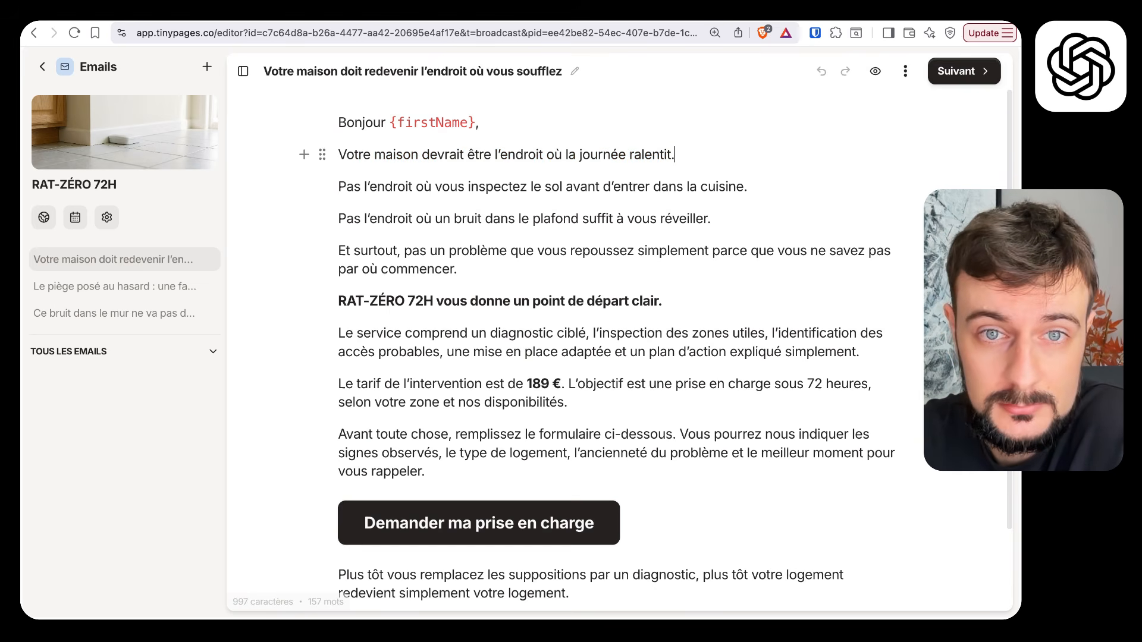
drag(478, 154, 675, 155)
click(676, 155)
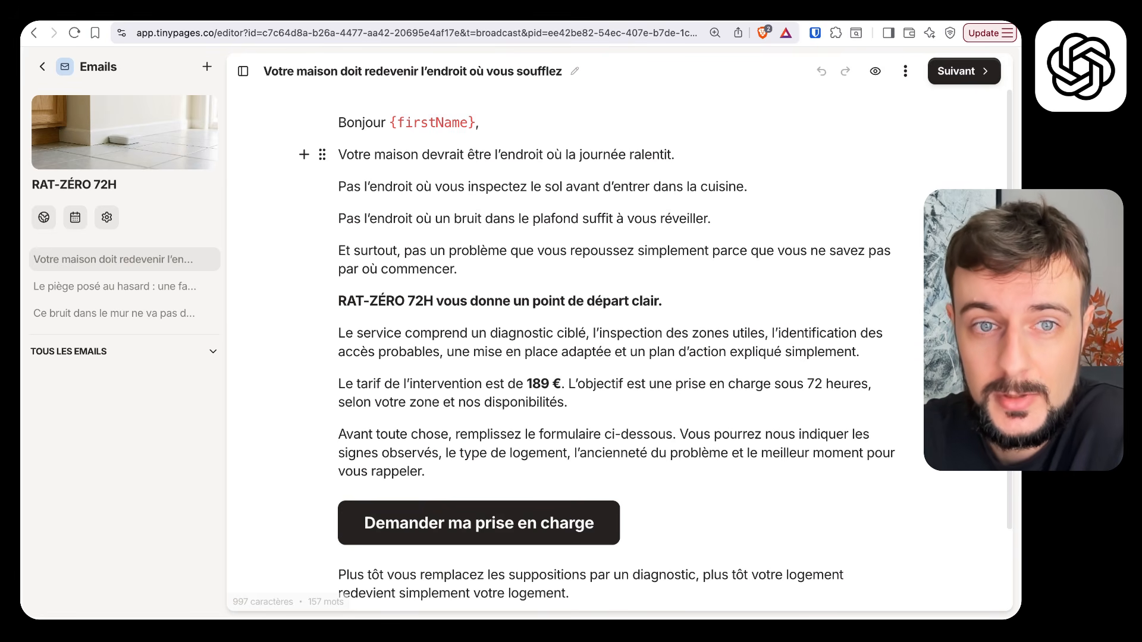
Read the email's problem statements from "Pas l'endroit où vous inspectez le sol" through "par où commencer".
drag(346, 187, 737, 187)
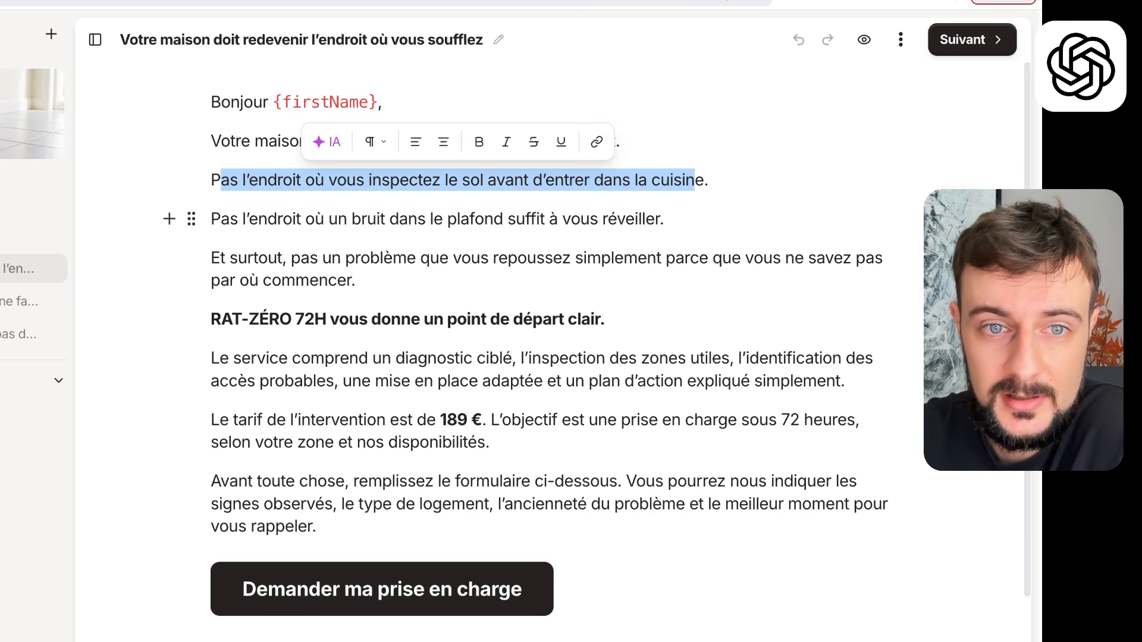
drag(211, 219, 664, 219)
click(331, 257)
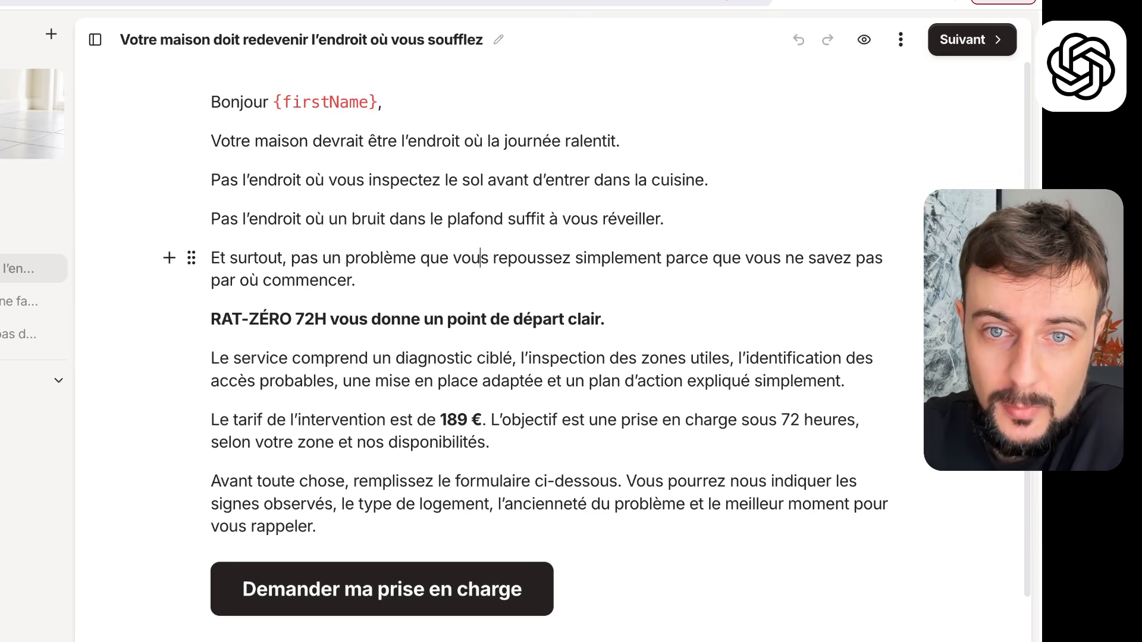
drag(481, 257, 355, 280)
scroll(355, 281, down, 3)
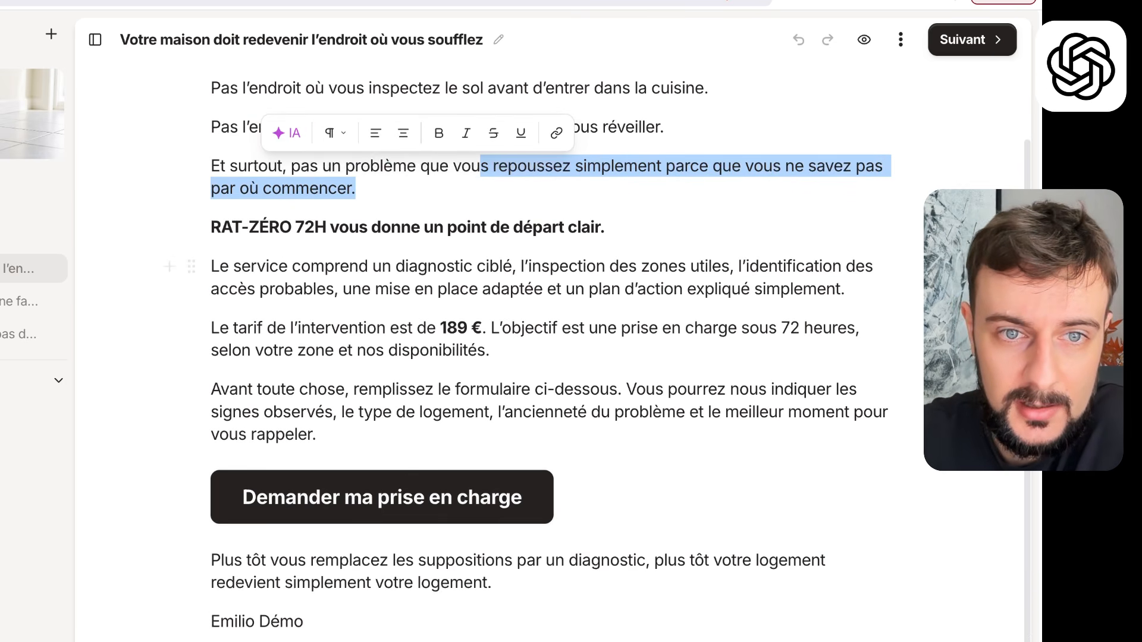
Examine the email's RAT-ZÉRO 72H service description, intervention price and "Demander ma prise en charge" call to action.
drag(221, 226, 581, 227)
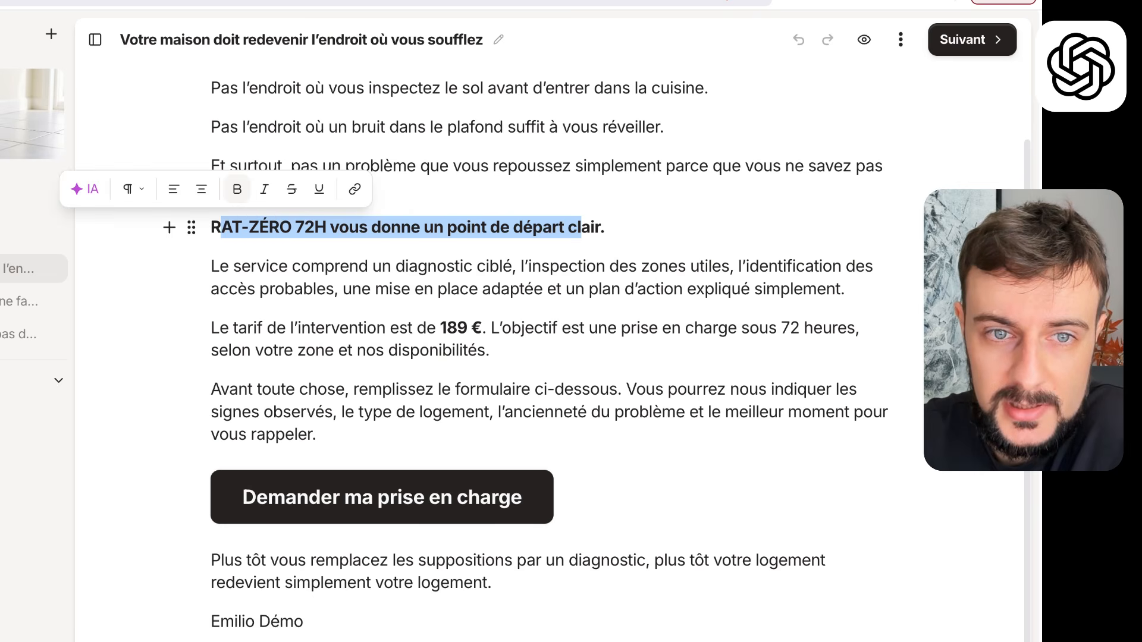
drag(233, 266, 719, 289)
drag(263, 328, 630, 328)
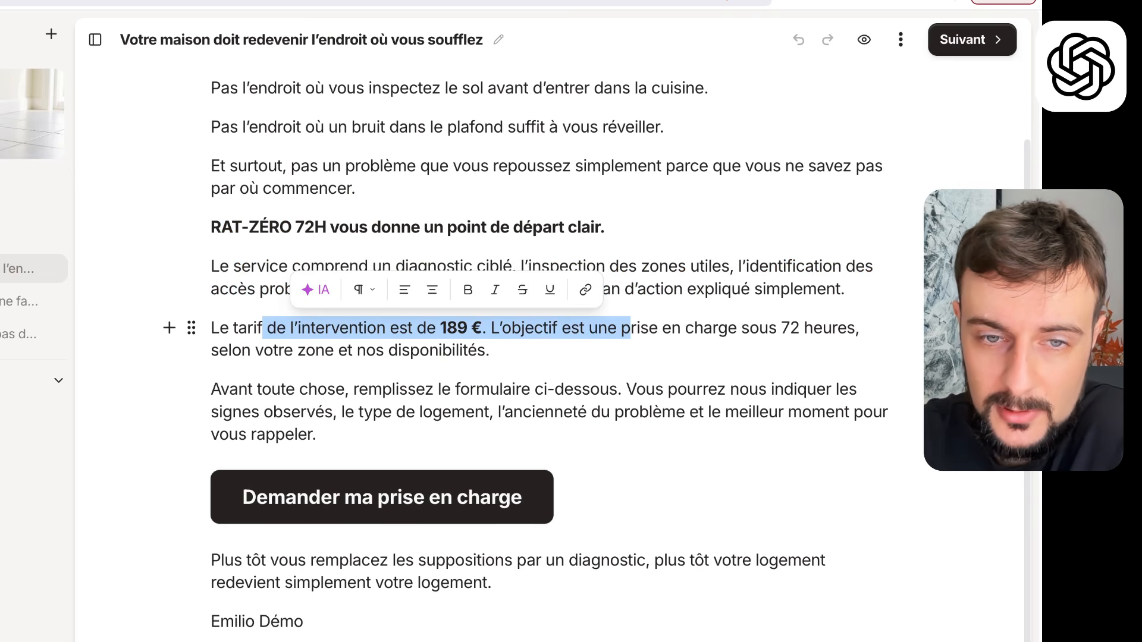
scroll(382, 485, down, 1)
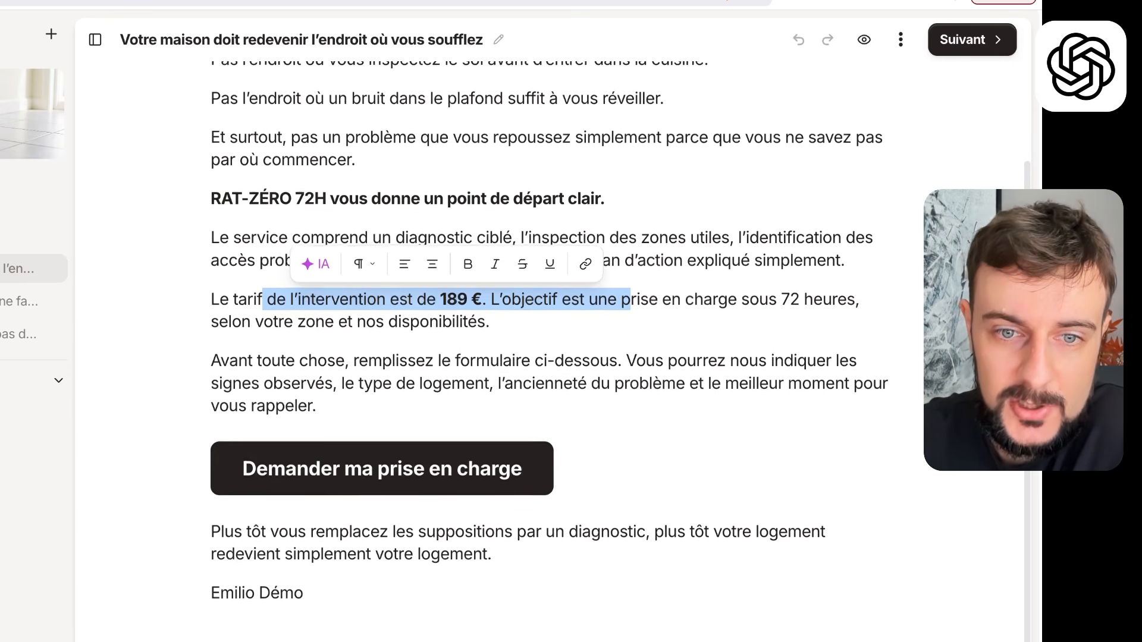
click(382, 479)
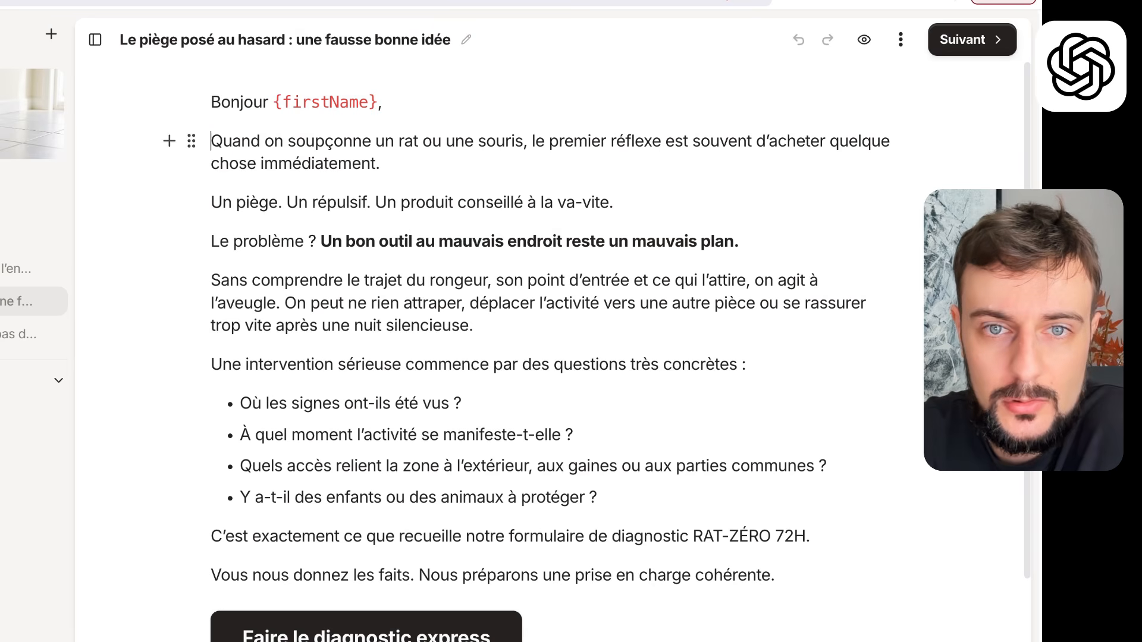
Examine the opening of the email "Le piège posé au hasard : une fausse bonne idée" through the line "Un piège. Un répulsif.".
drag(339, 154, 613, 154)
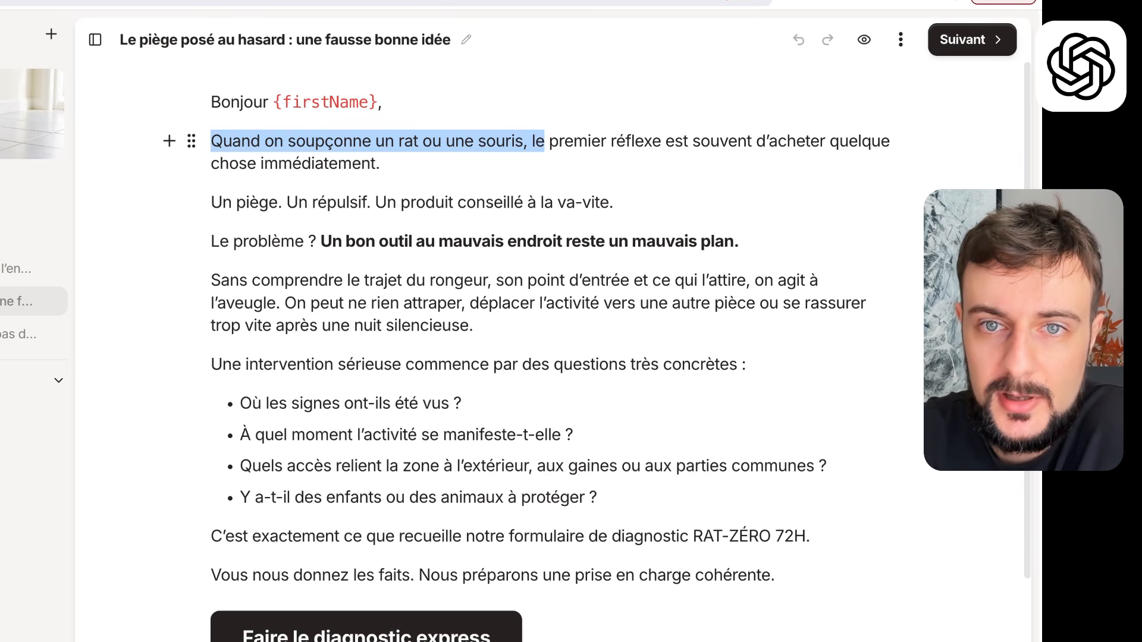
drag(545, 143, 613, 203)
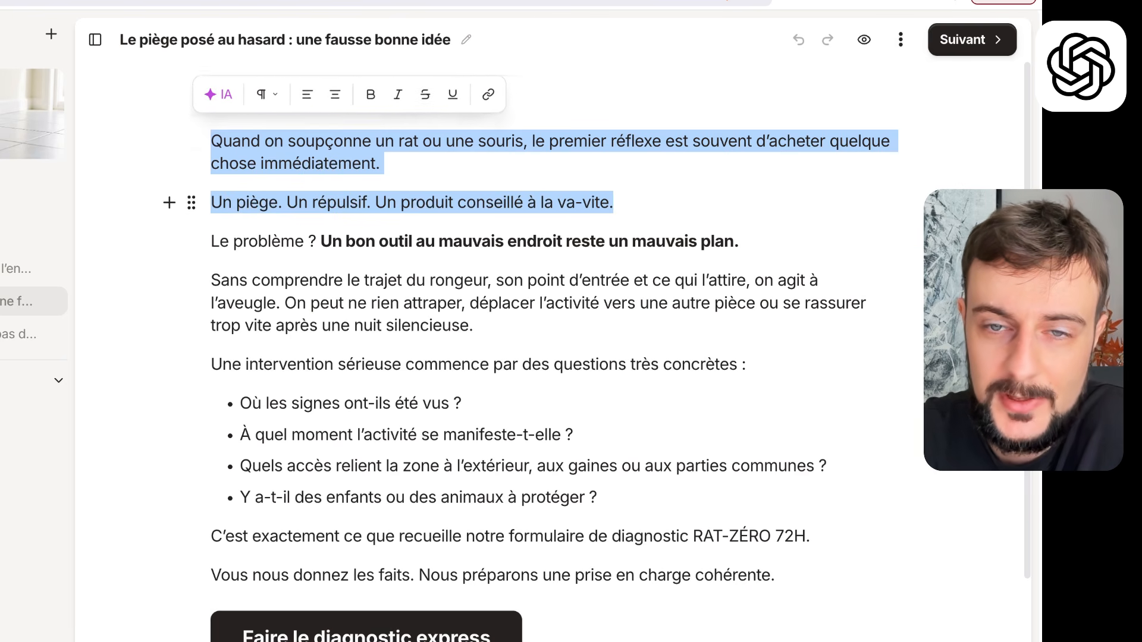
click(614, 203)
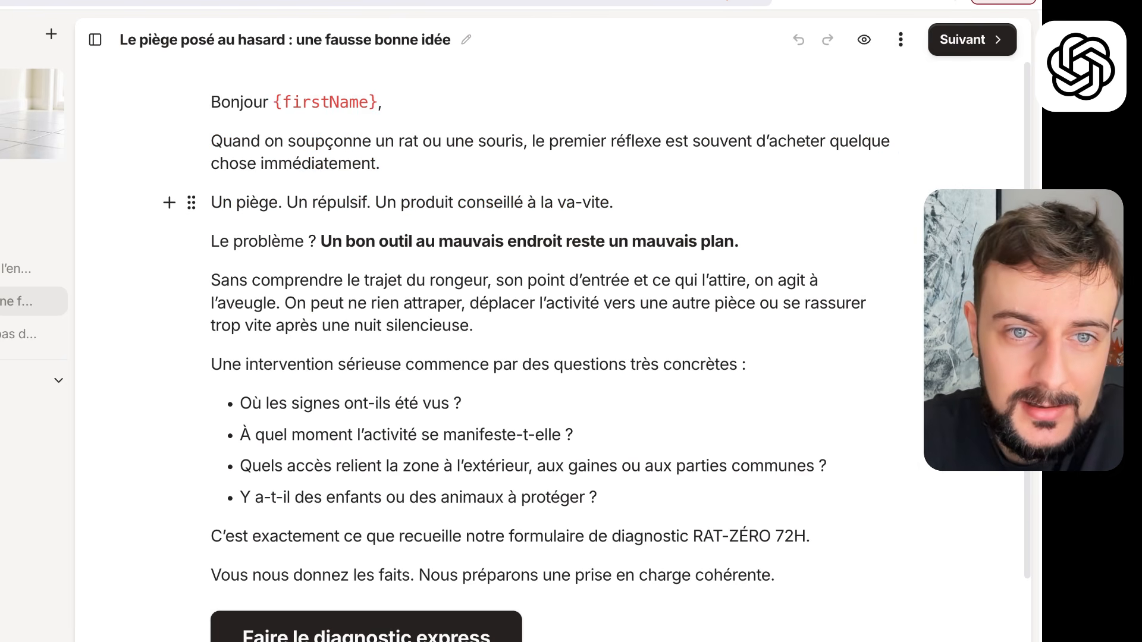
drag(211, 204, 613, 203)
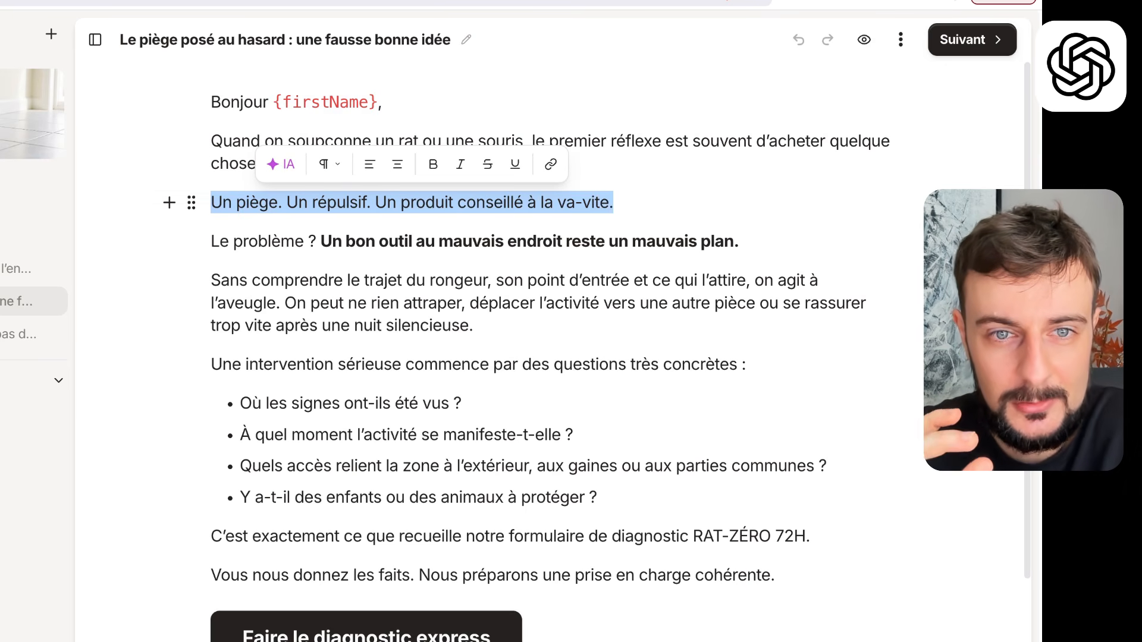
click(613, 203)
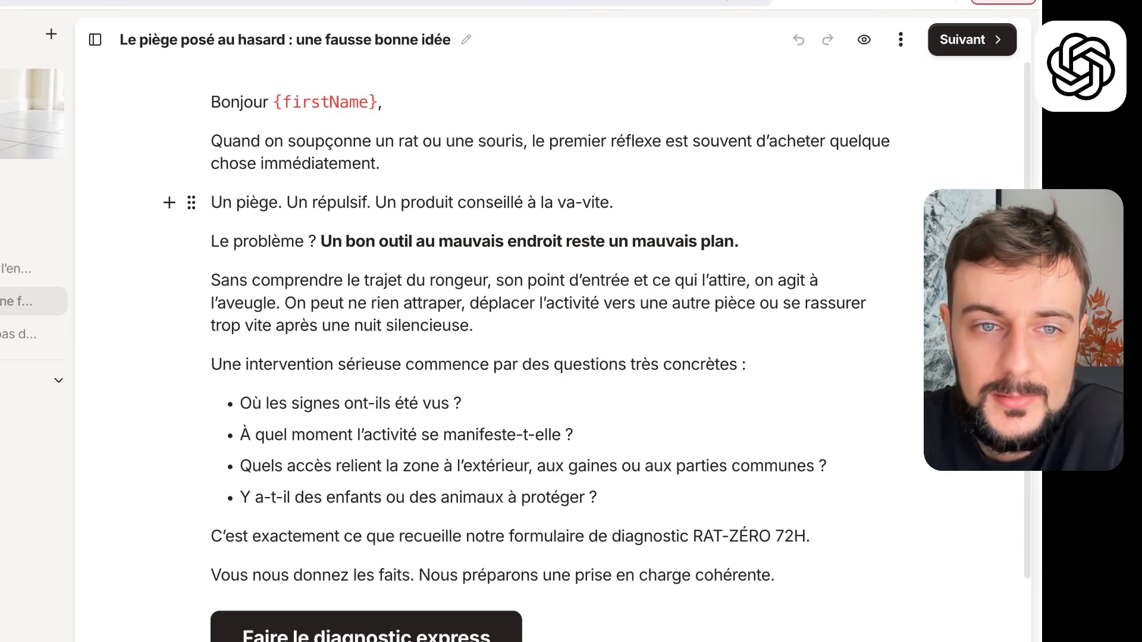
drag(211, 203, 600, 203)
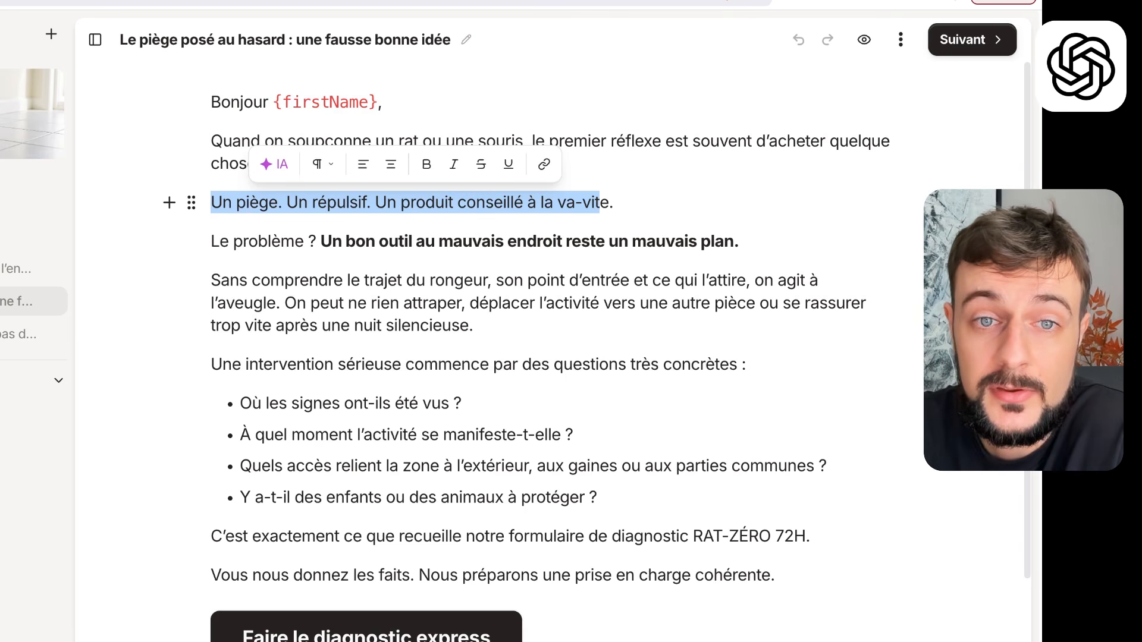
click(600, 203)
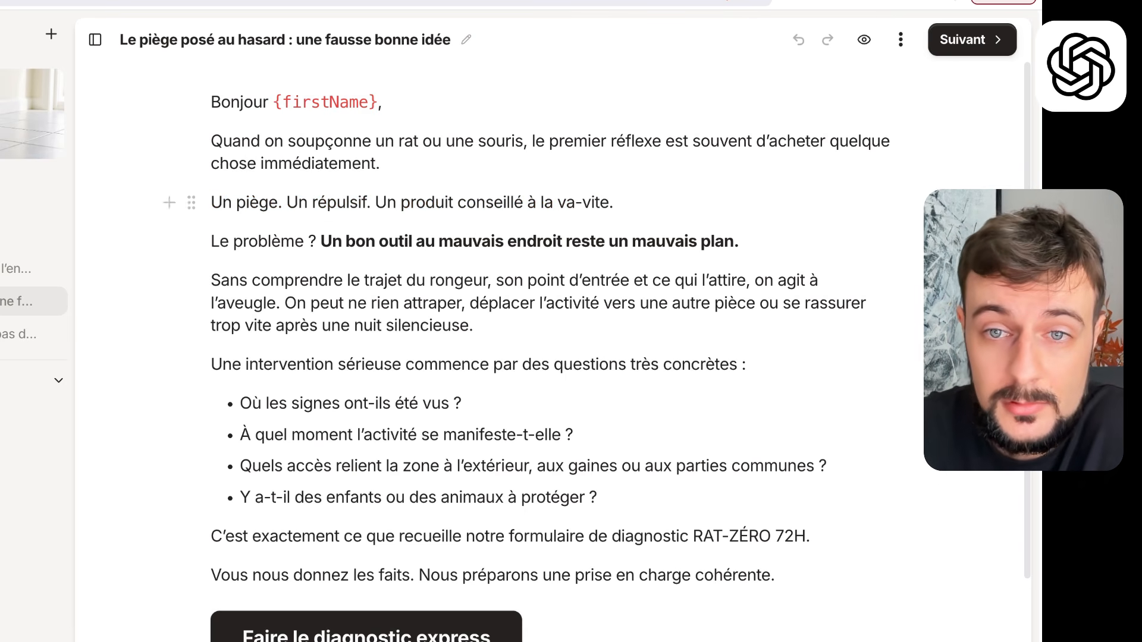
drag(614, 202, 258, 203)
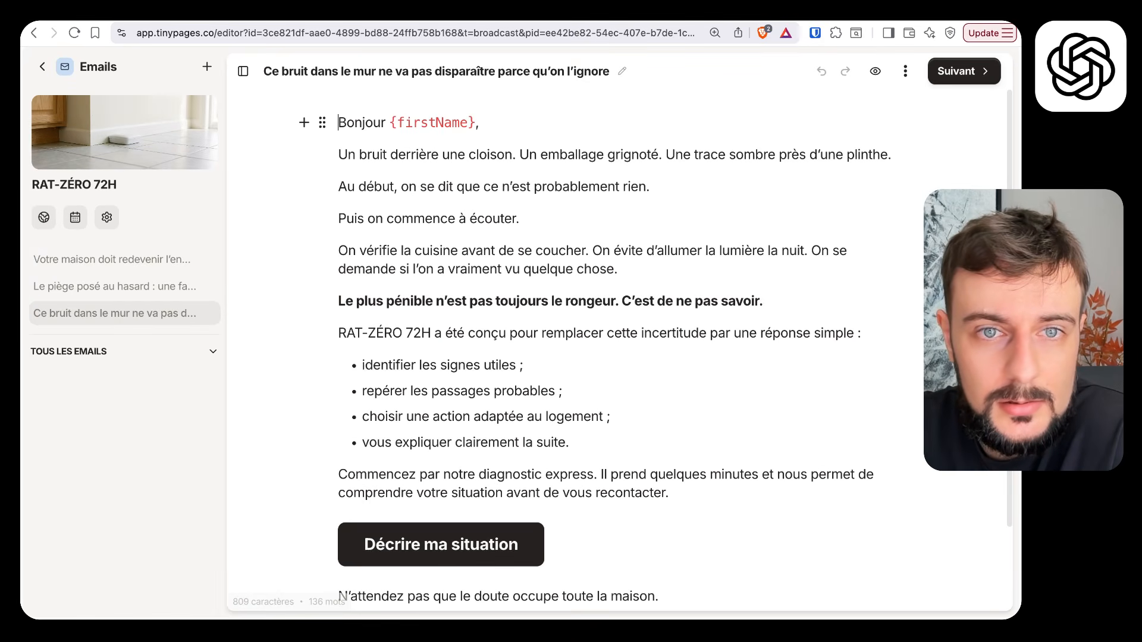
Review the email "Ce bruit dans le mur ne va pas disparaître parce qu'on l'ignore" and switch to Claude's TinyPages dashboard.
drag(339, 123, 591, 470)
scroll(591, 470, down, 2)
click(484, 491)
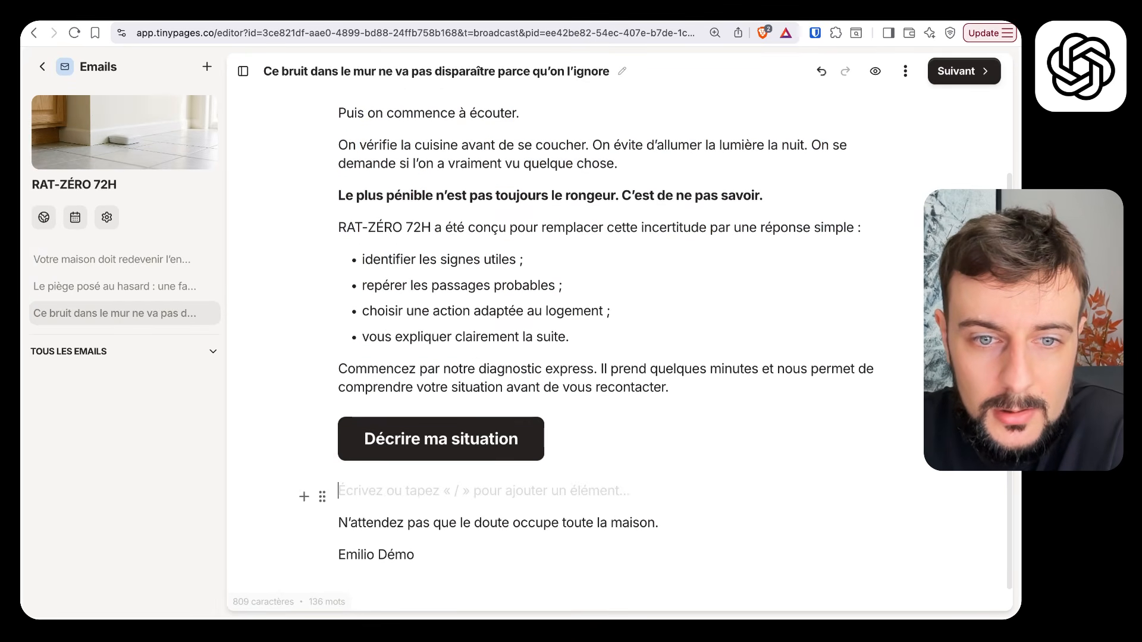
click(600, 370)
scroll(601, 370, up, 2)
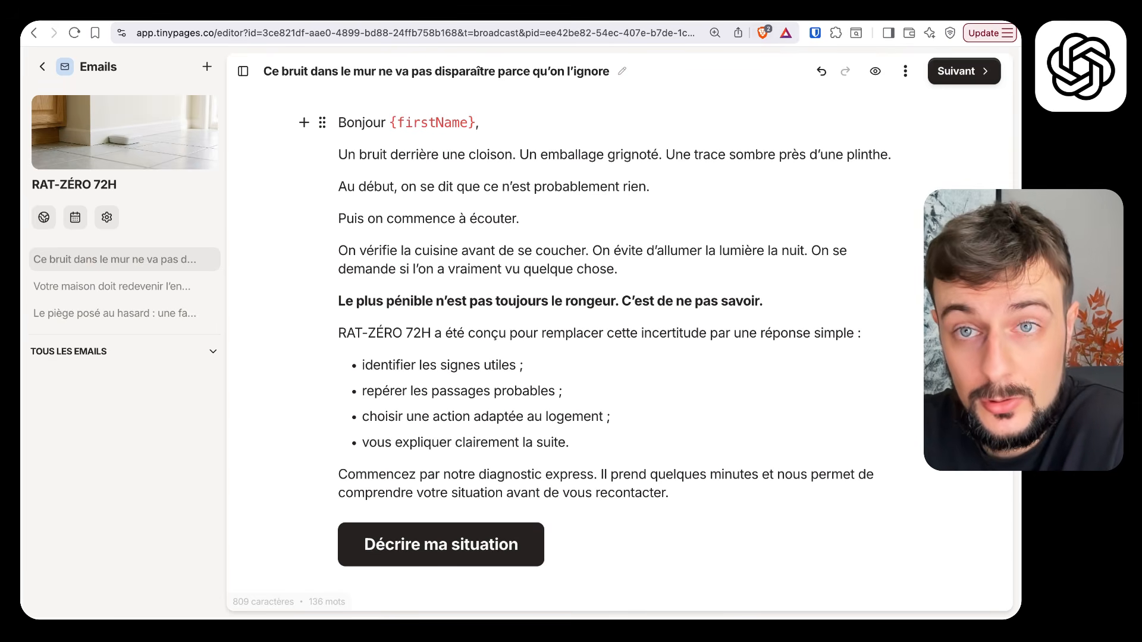
key(ctrl+Tab)
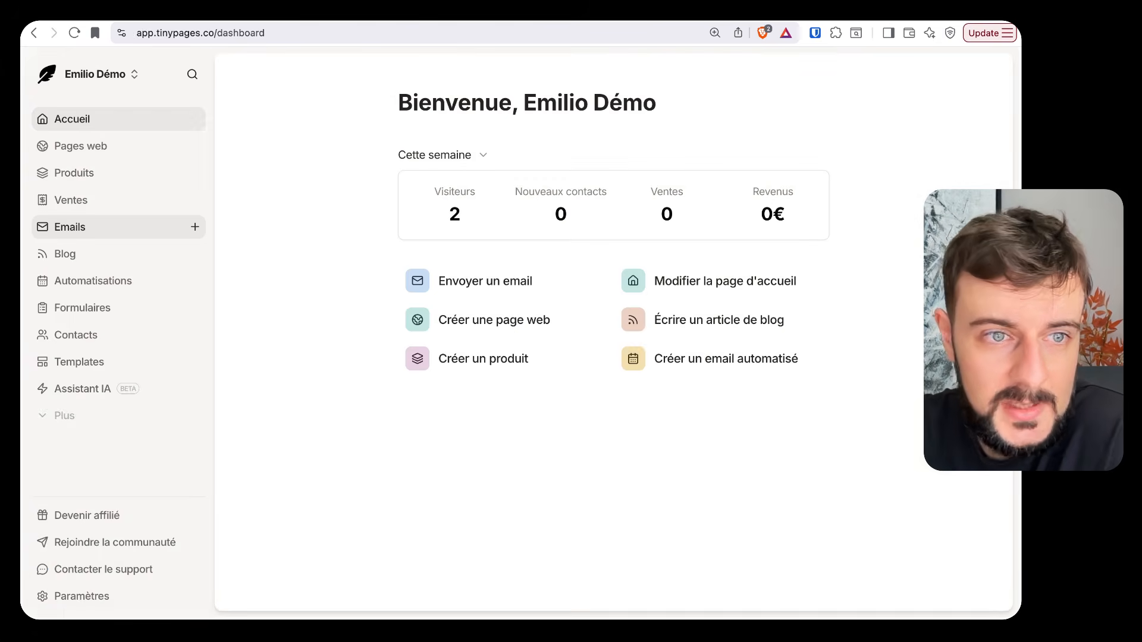
Open the email "Ce grattement à 3h du matin (vous savez lequel)" and read its opening through "Gratt. Gratt. Gratt.".
click(69, 224)
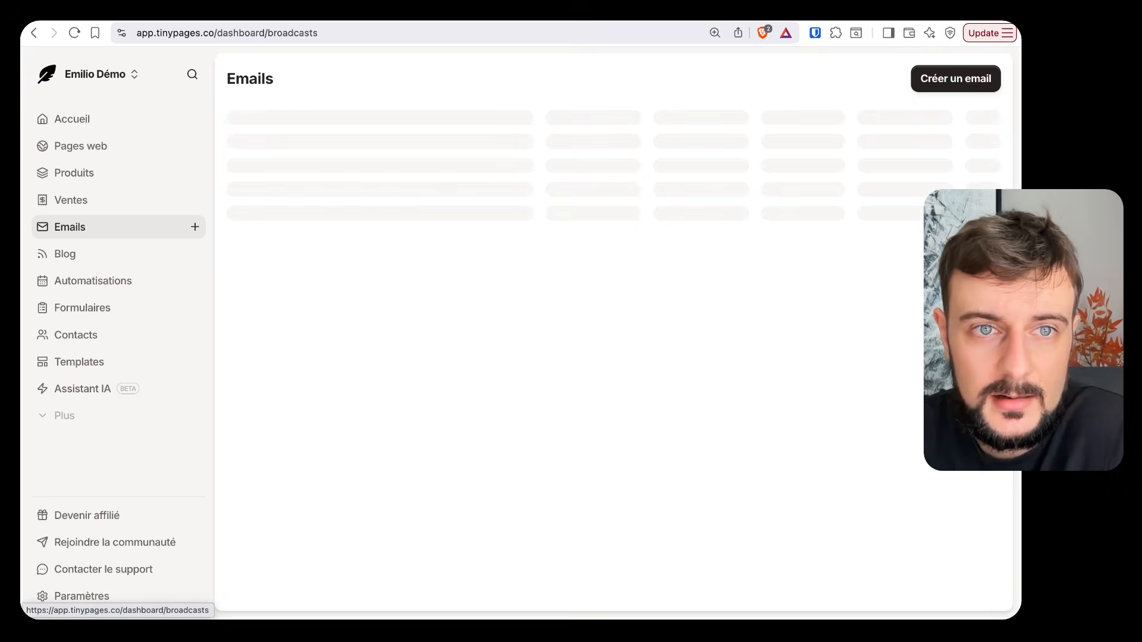
click(310, 233)
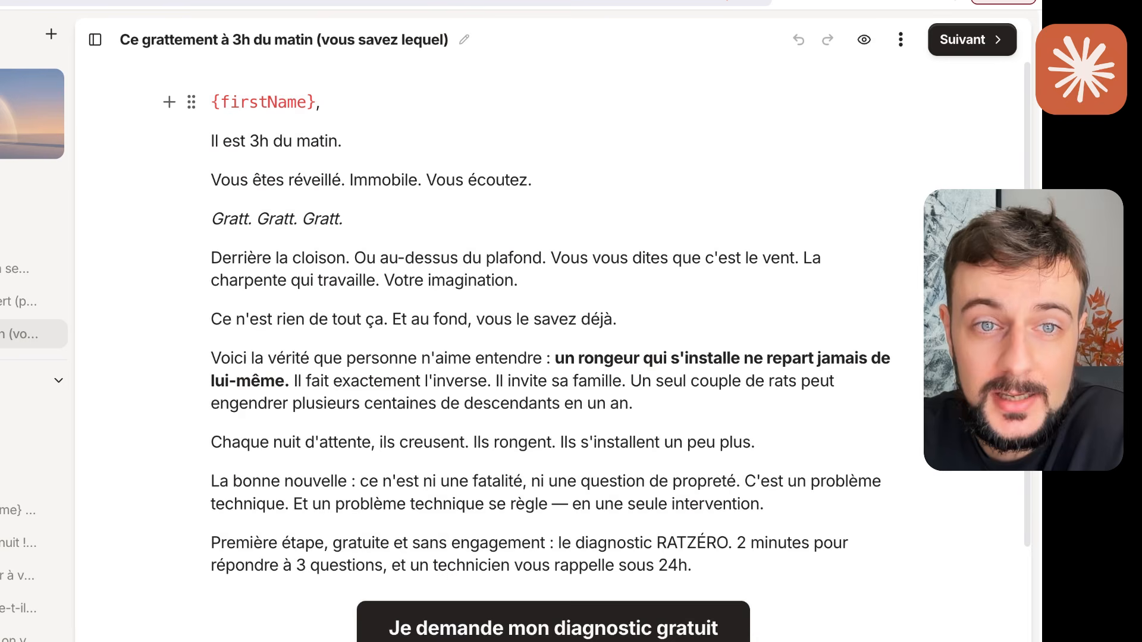
drag(348, 155, 386, 155)
drag(268, 141, 337, 141)
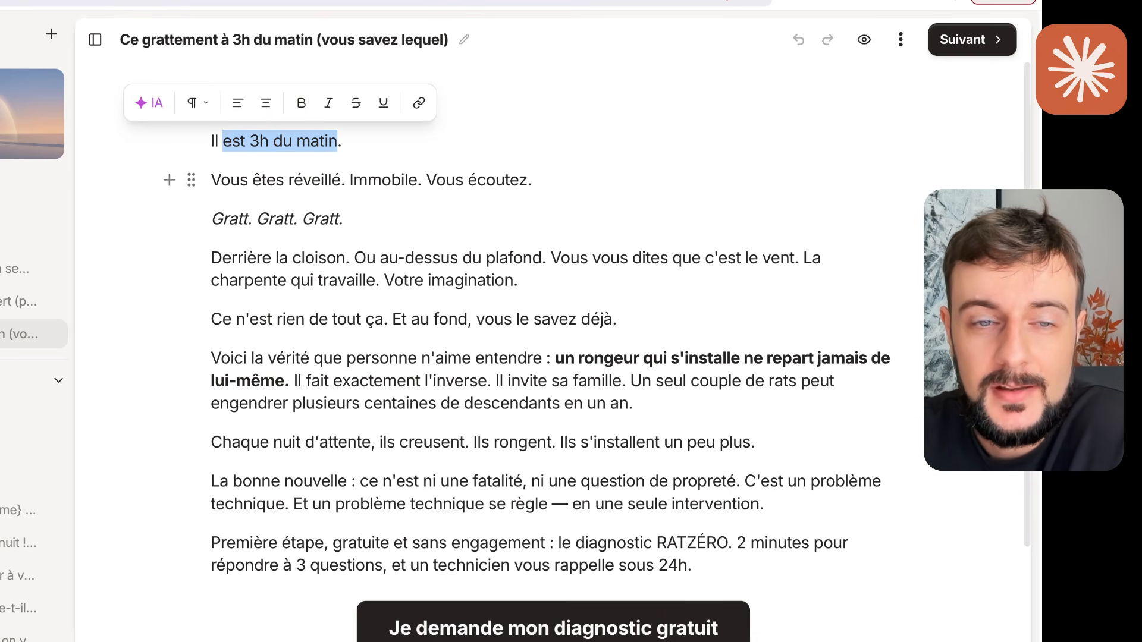
click(288, 180)
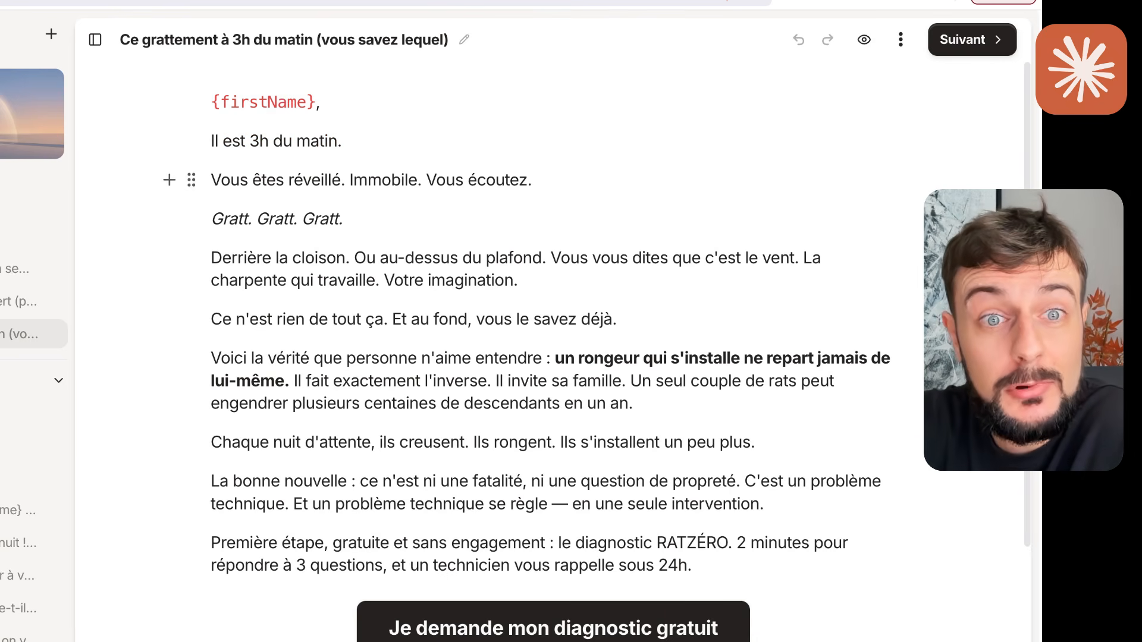
drag(211, 180, 477, 180)
drag(223, 219, 338, 219)
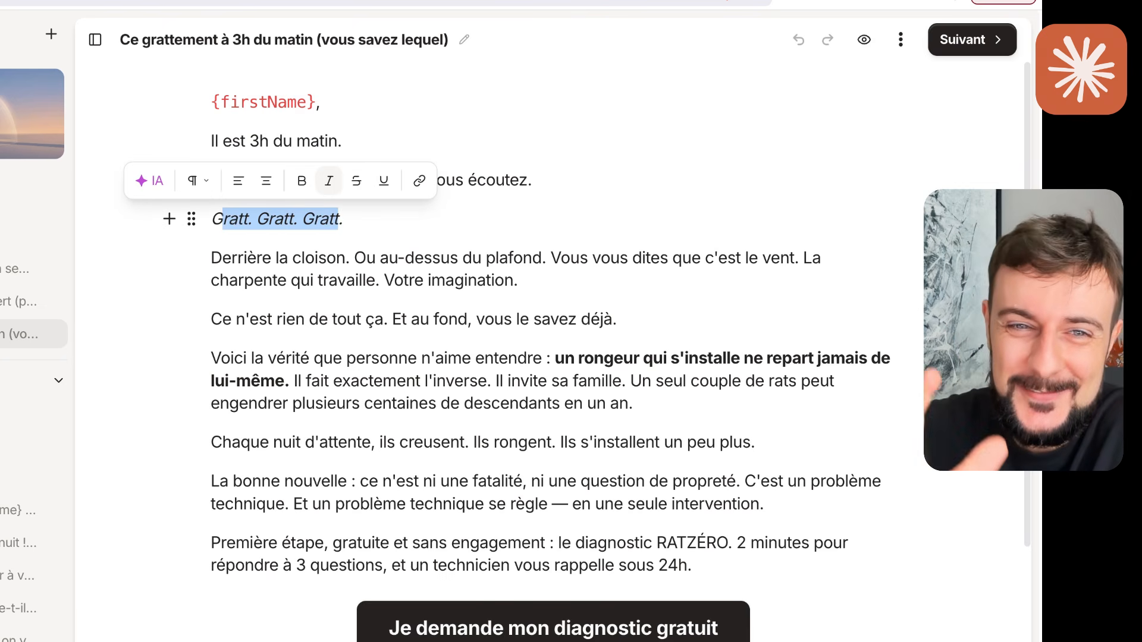
Read the email's passage from "Derrière la cloison" through the sentence on a single pair of rats' descendants.
drag(231, 257, 518, 280)
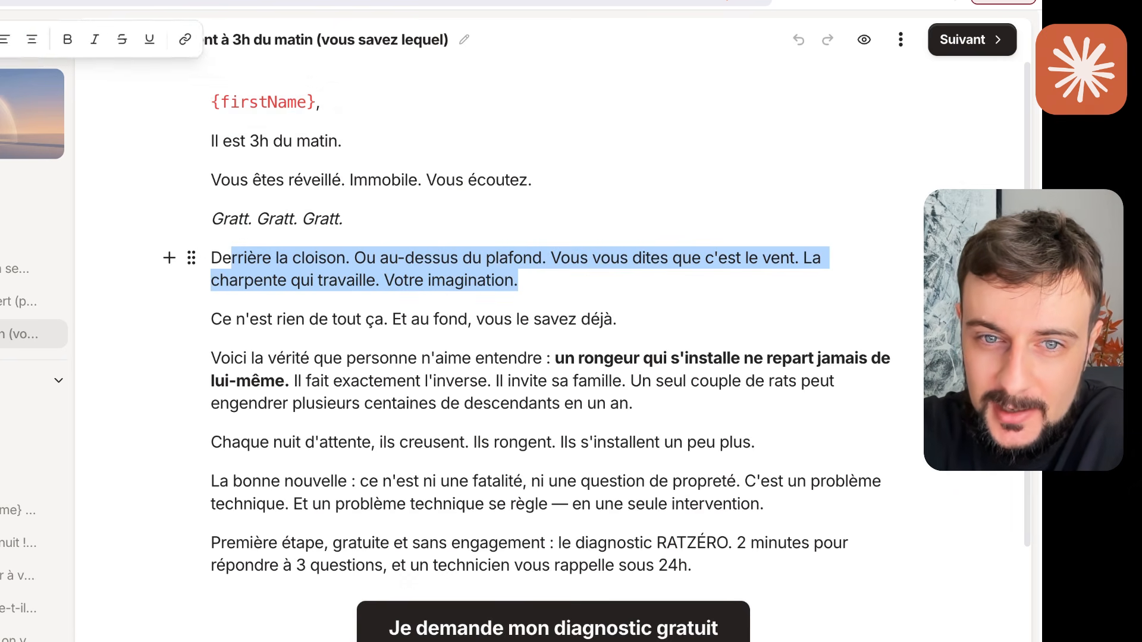
drag(222, 319, 439, 319)
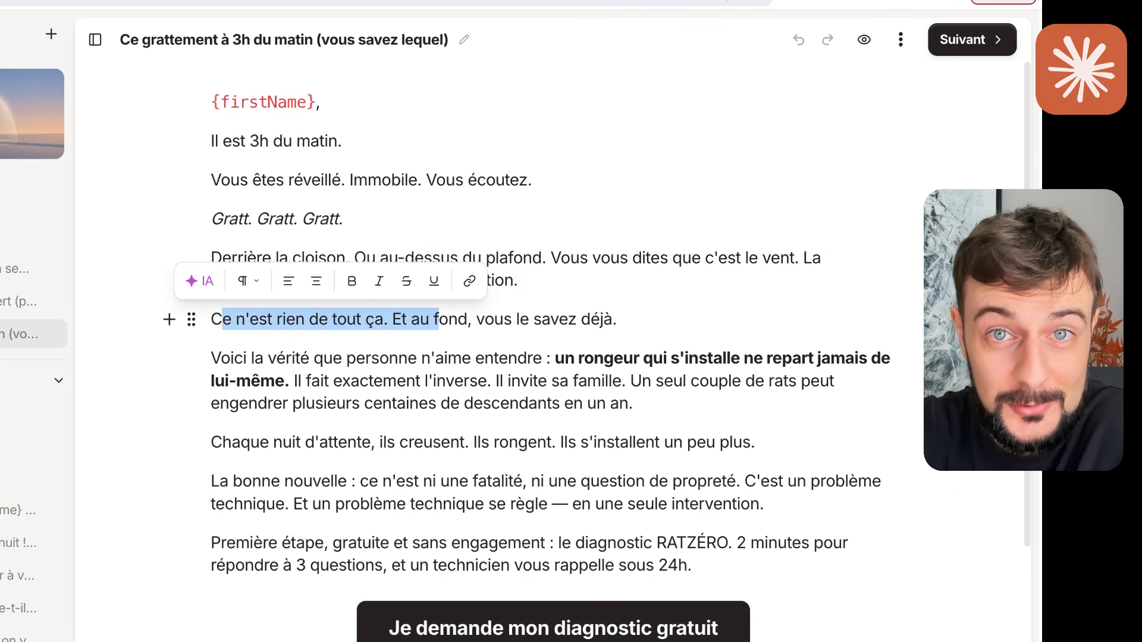
drag(220, 358, 601, 380)
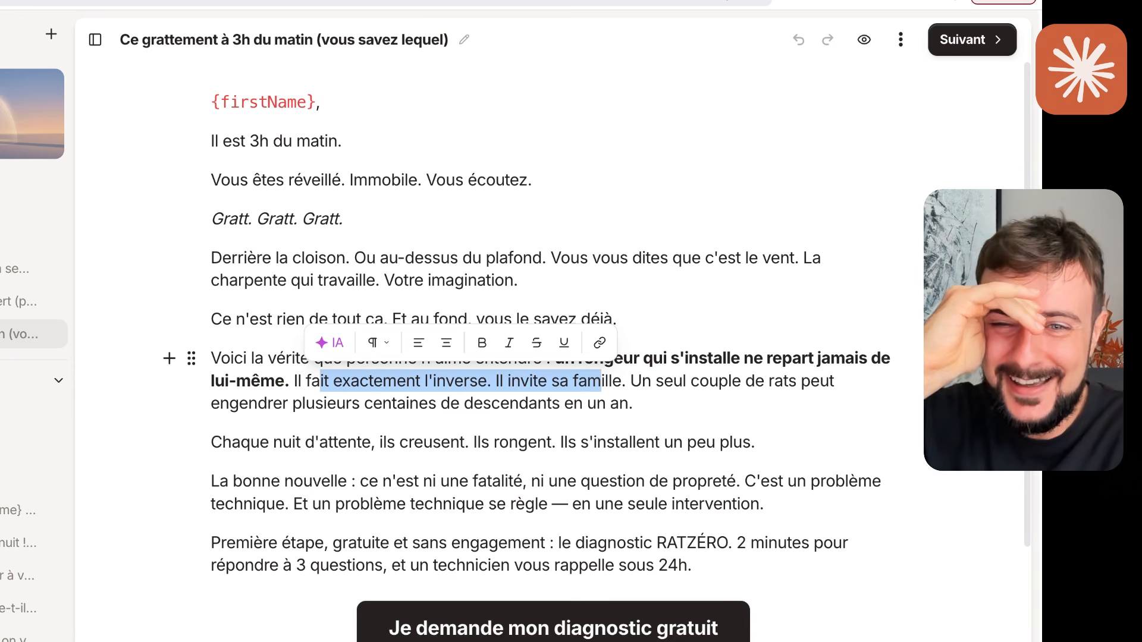
click(621, 381)
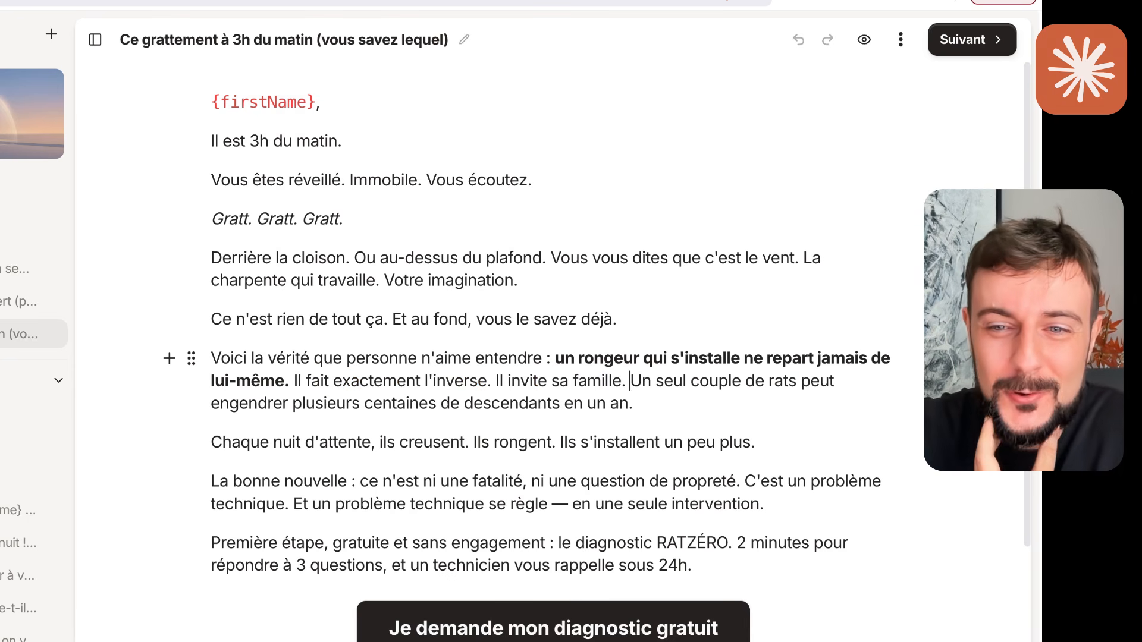
mouse_move(630, 381)
mouse_down()
mouse_move(318, 404)
mouse_move(632, 404)
mouse_up()
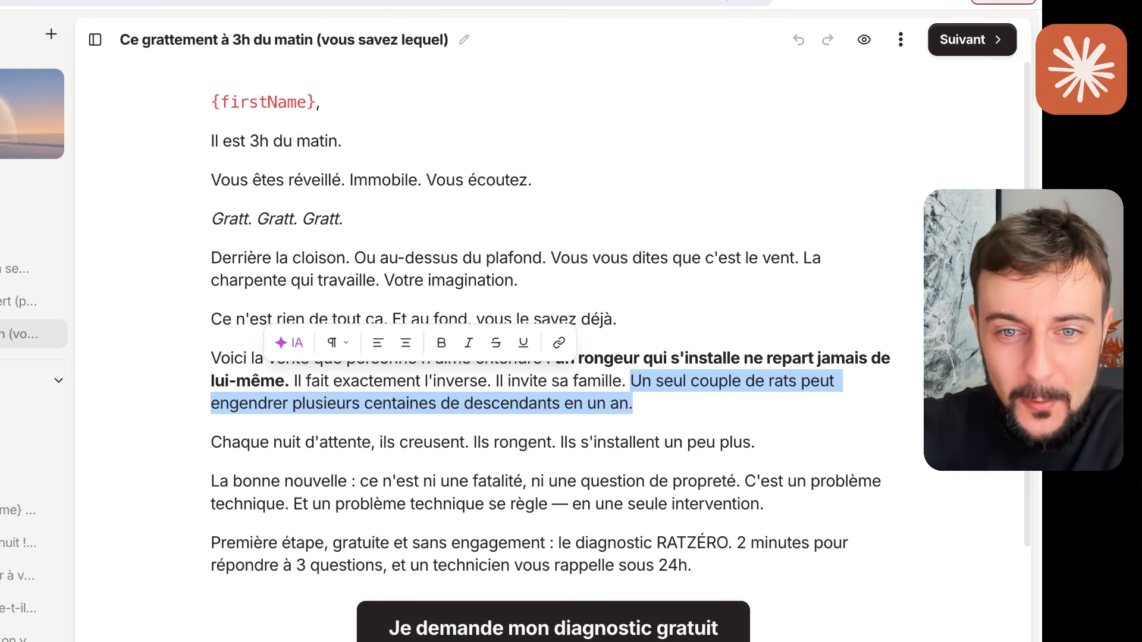
Read the "Chaque nuit d'attente" and "La bonne nouvelle" paragraphs through "en une seule intervention".
click(328, 442)
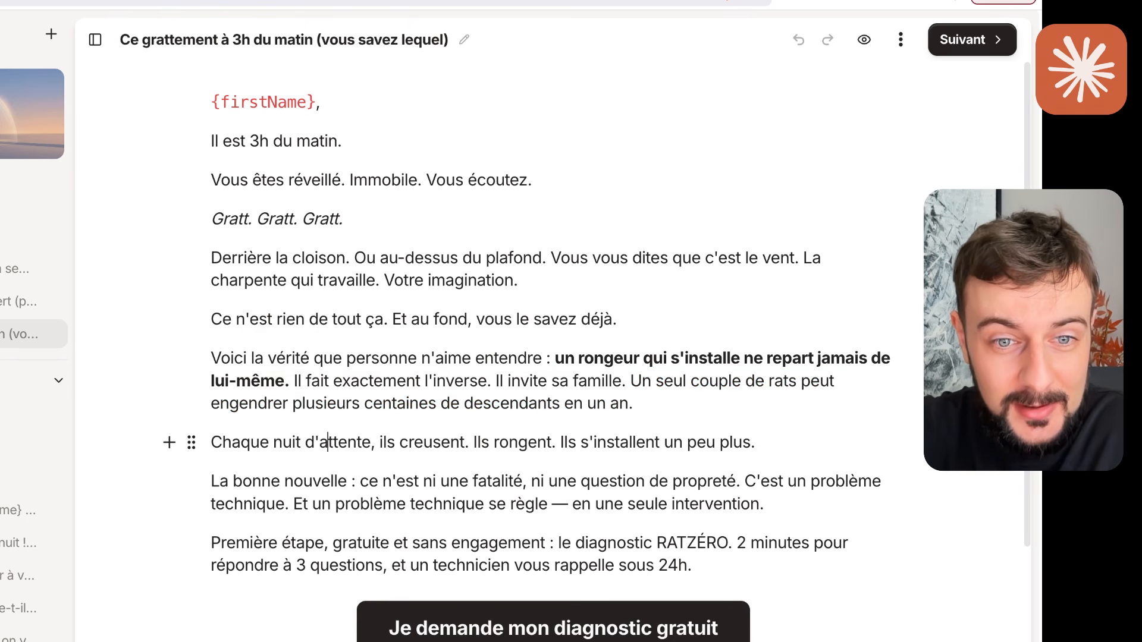
drag(222, 442, 414, 442)
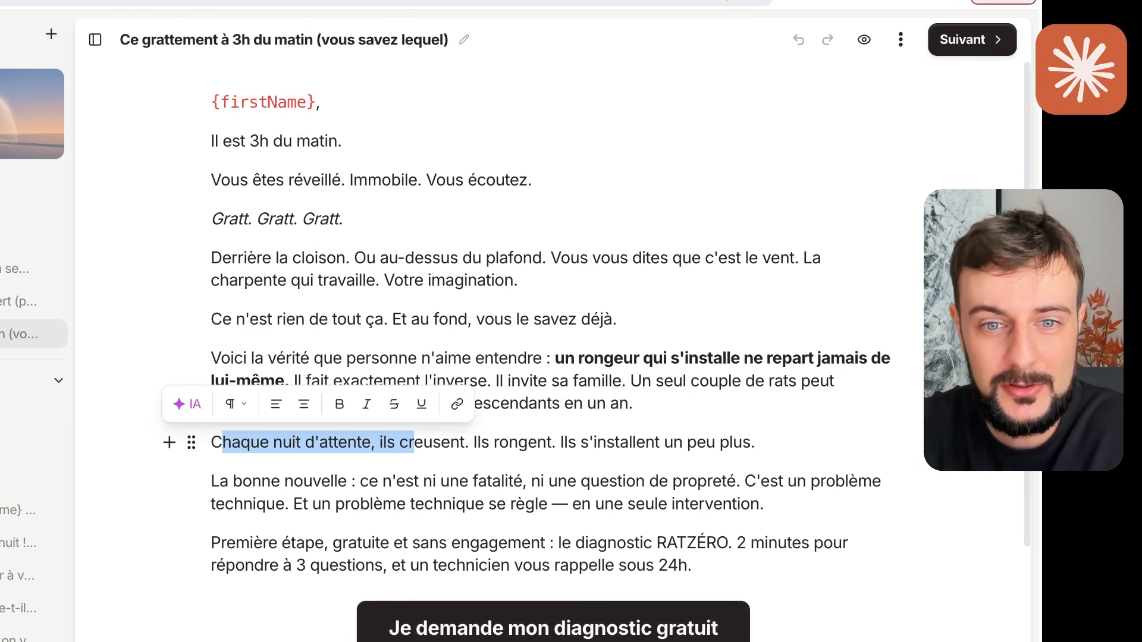
drag(423, 442, 730, 443)
drag(233, 481, 697, 481)
drag(737, 481, 764, 504)
click(335, 504)
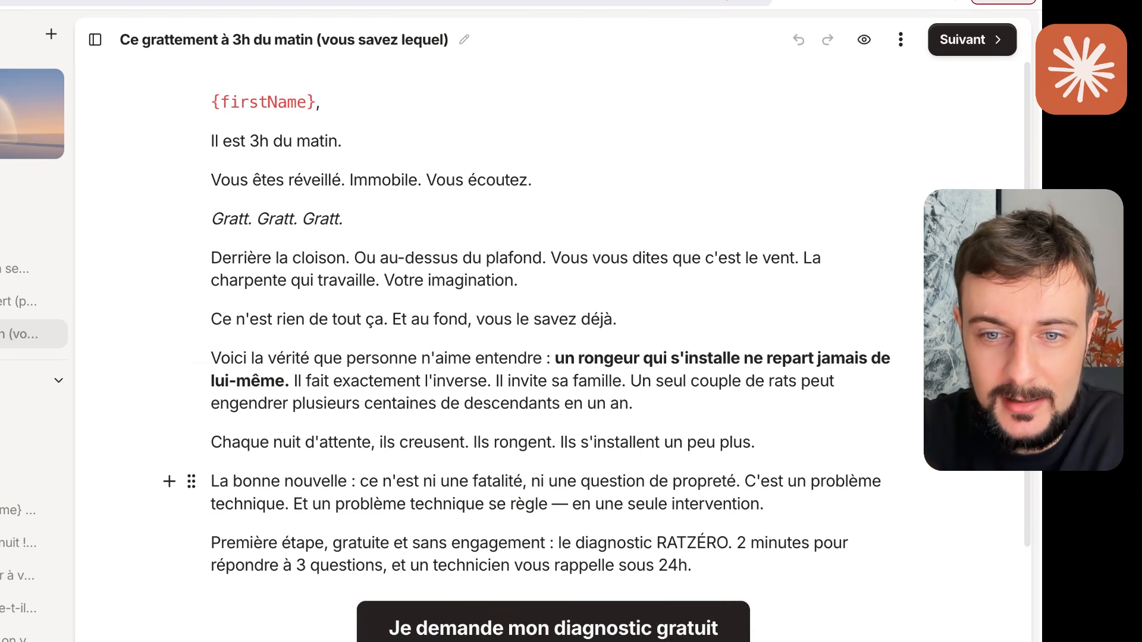
key(shift+End)
Examine the email's free RATZÉRO diagnostic offer and its closing line "Dormez bien. Enfin... bientôt.".
scroll(551, 357, down, 3)
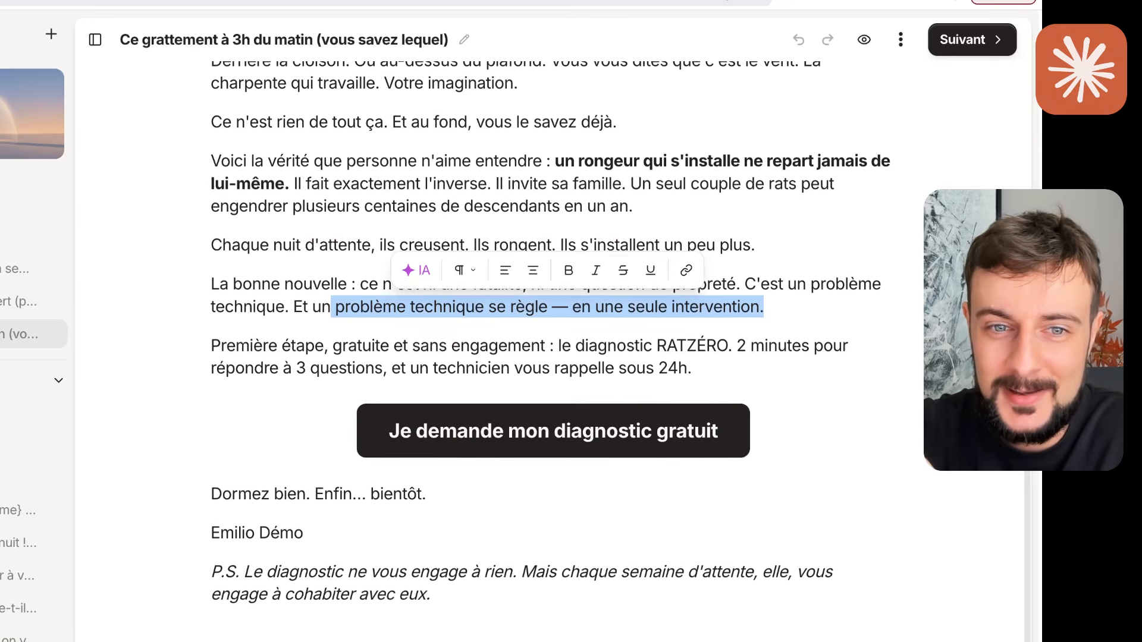
drag(324, 347, 692, 370)
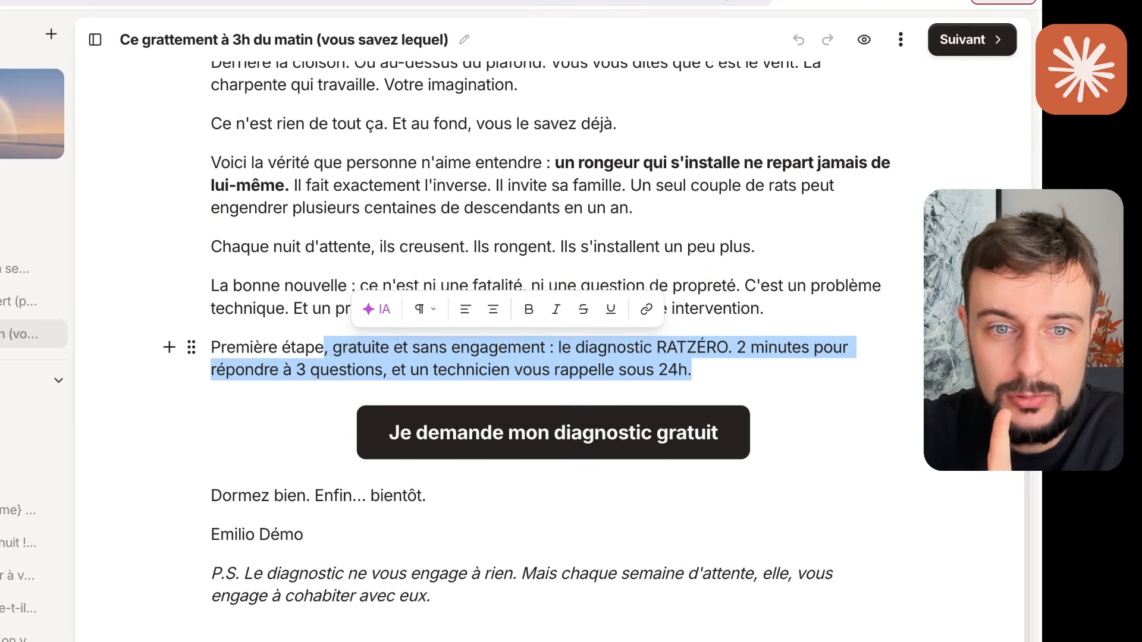
click(361, 347)
drag(387, 370, 569, 370)
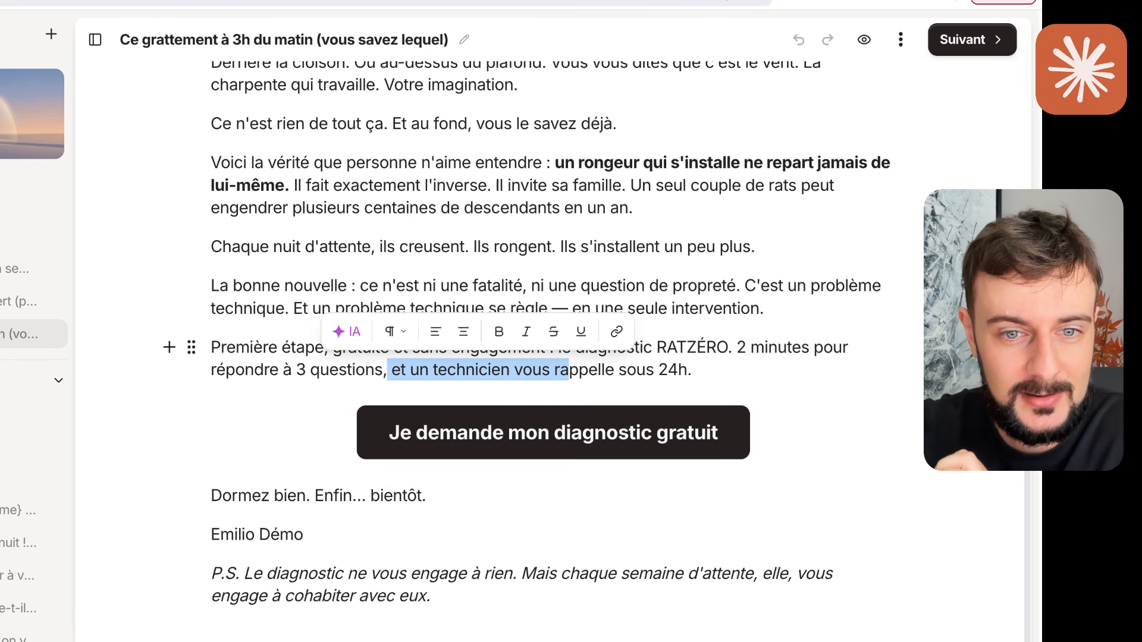
click(251, 496)
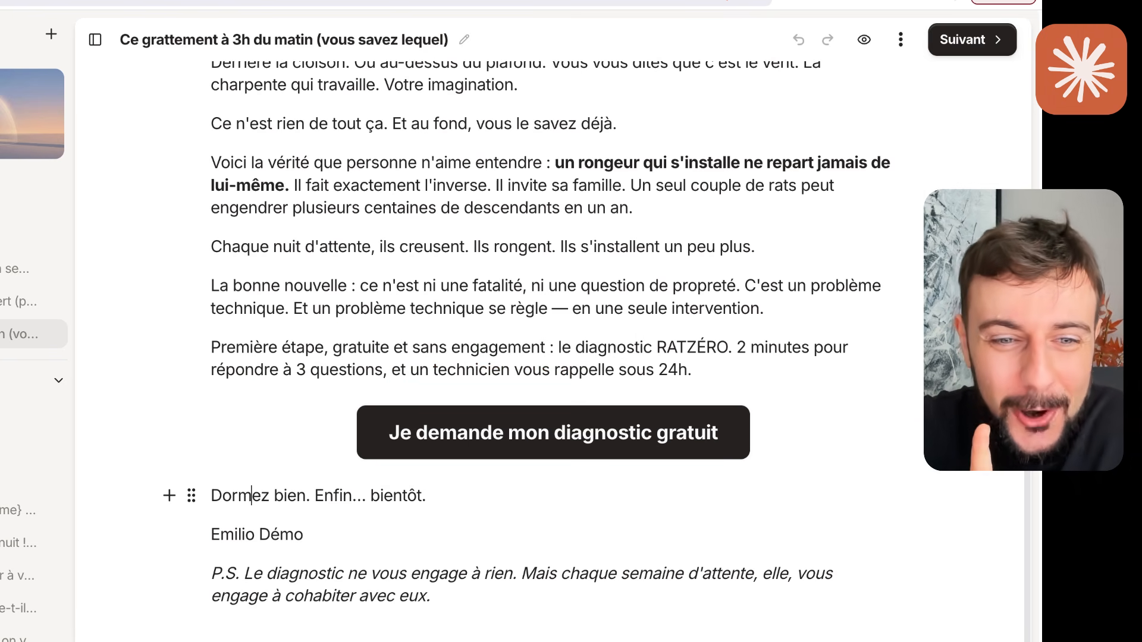
drag(211, 496, 287, 496)
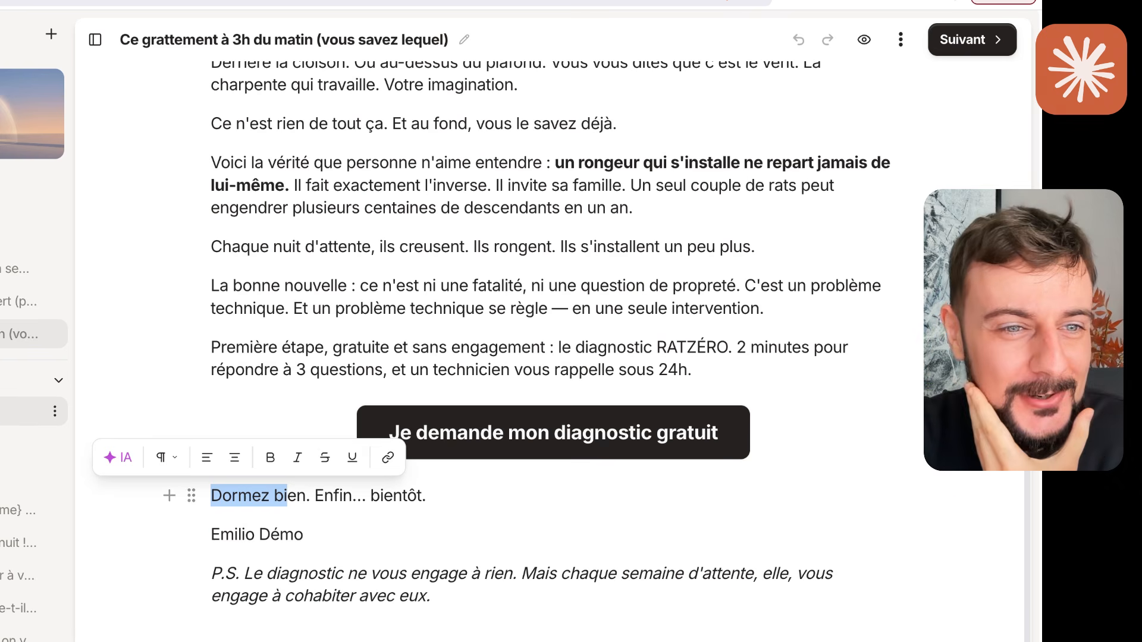
Open the email "Pourquoi votre tapette ne sert (presque) à rien" and review its quiz, trap arguments and call to action.
click(30, 301)
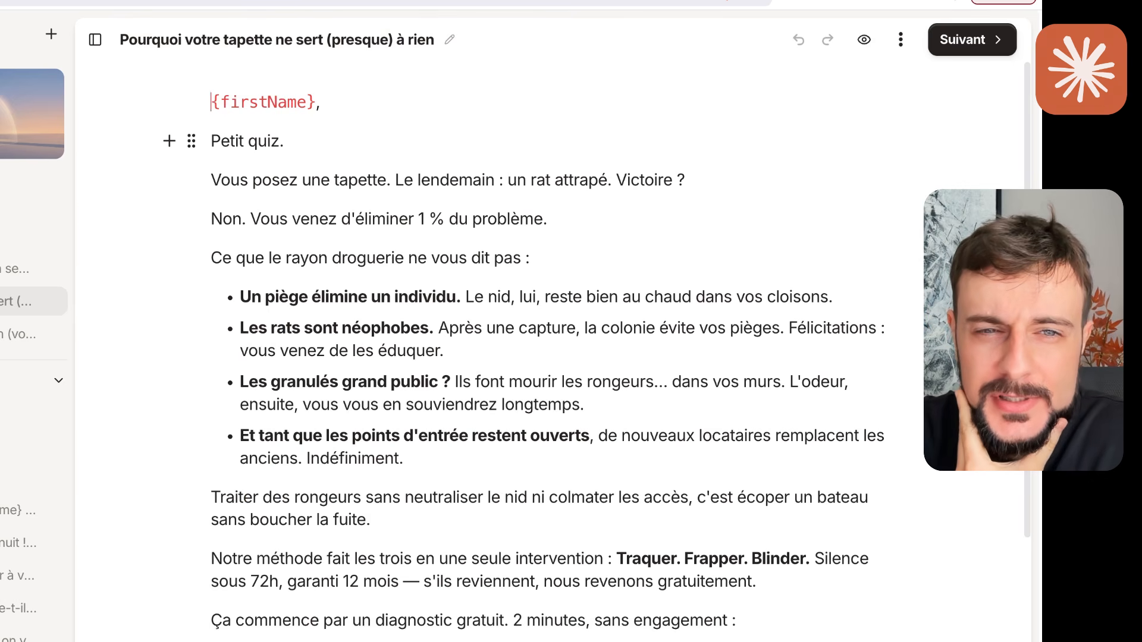
drag(220, 179, 673, 180)
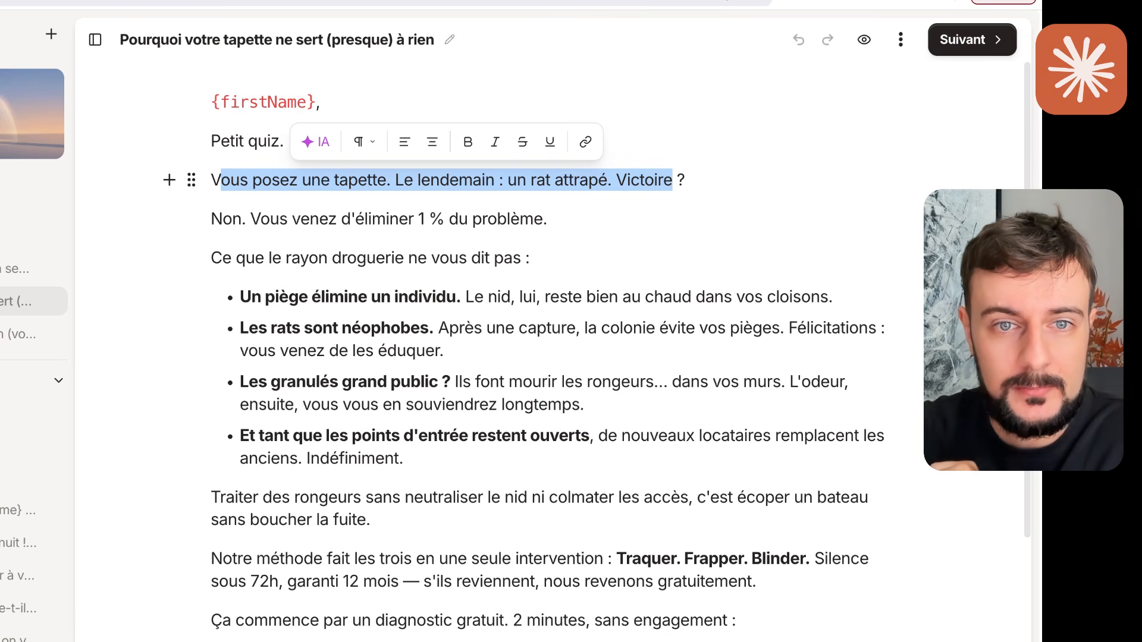
drag(252, 297, 833, 296)
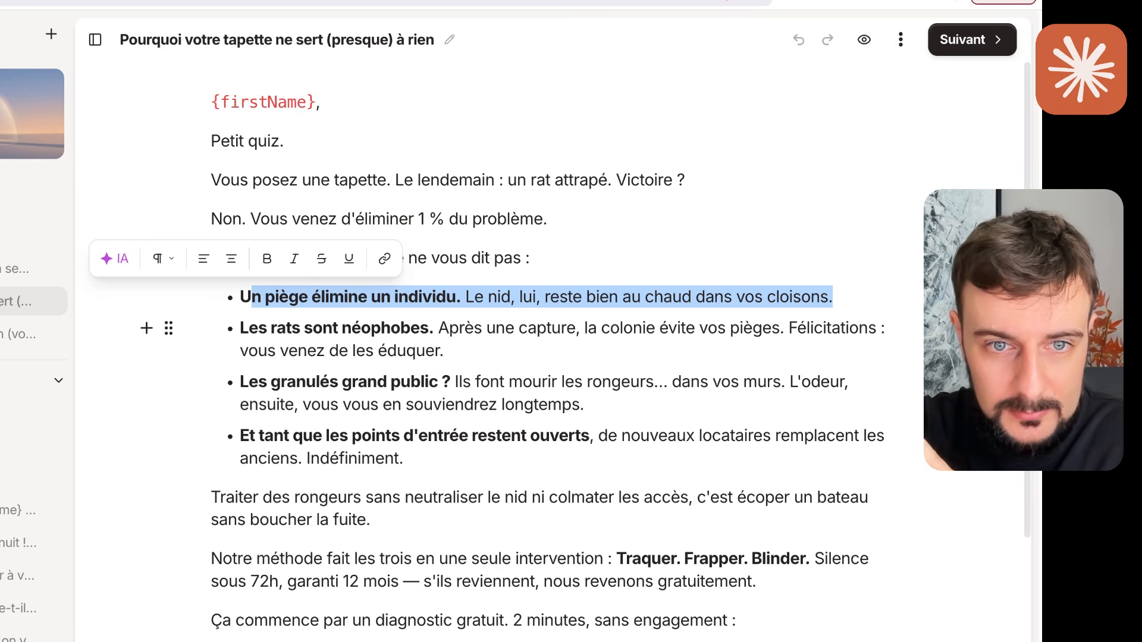
click(361, 329)
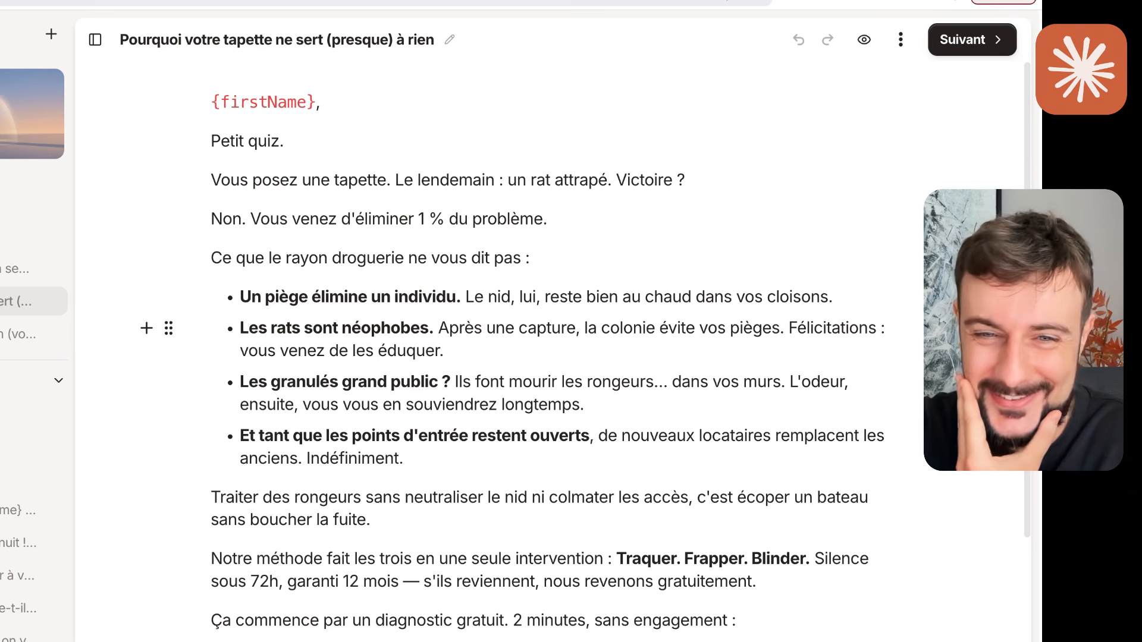
scroll(536, 351, down, 3)
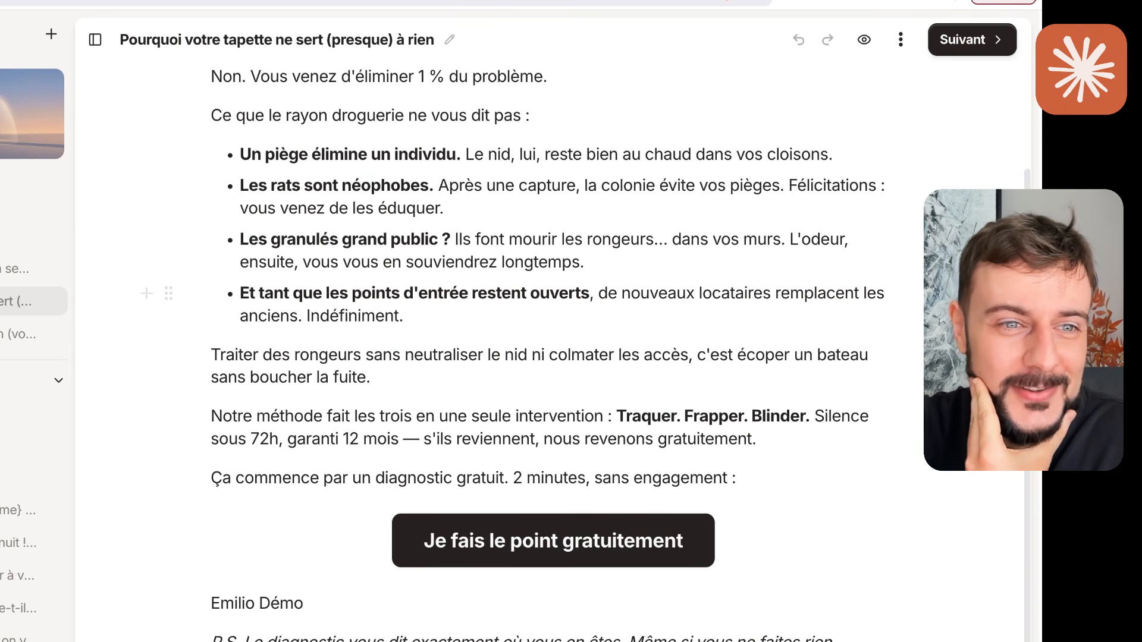
Open the email "On ferme les créneaux de la semaine" and read from its "Silence Total" guarantee through "personne ne fait de pause".
click(12, 268)
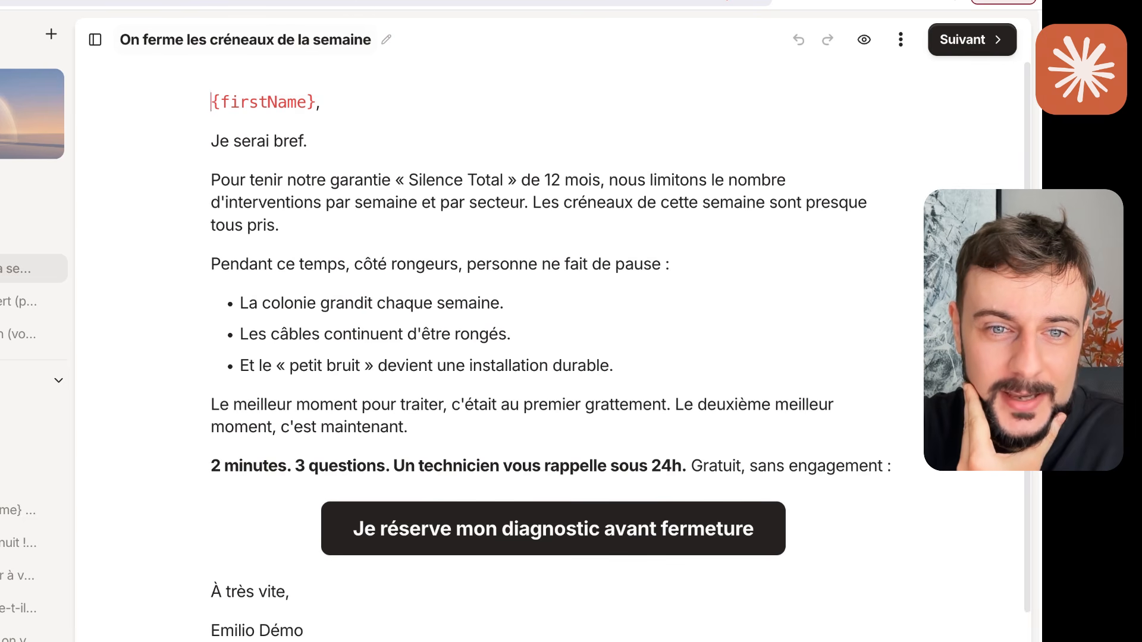
drag(220, 180, 345, 202)
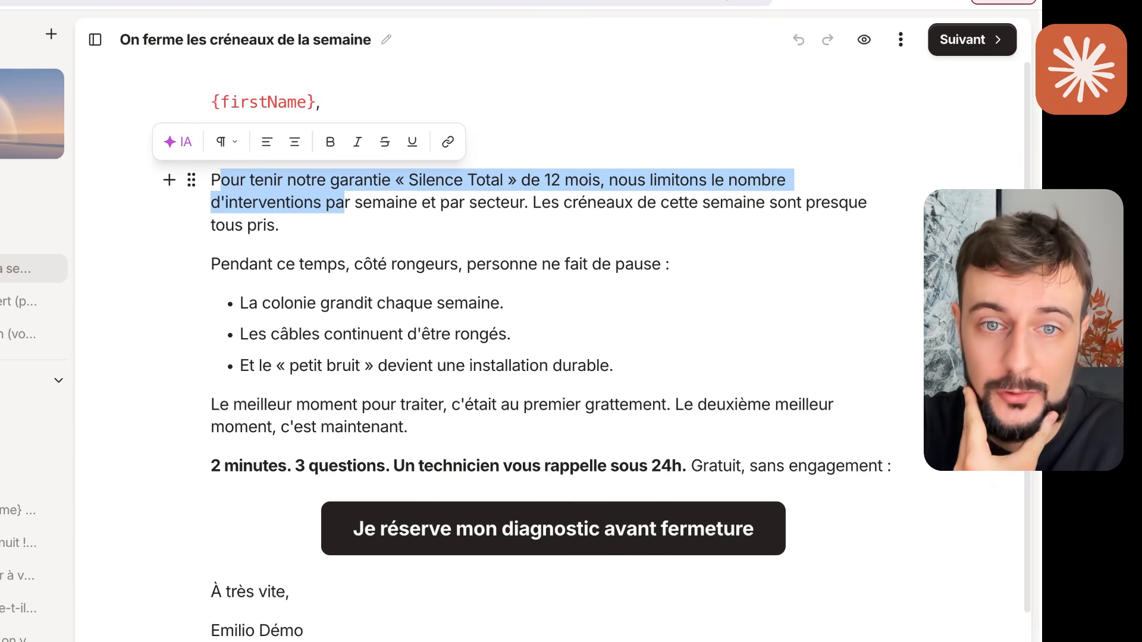
click(211, 264)
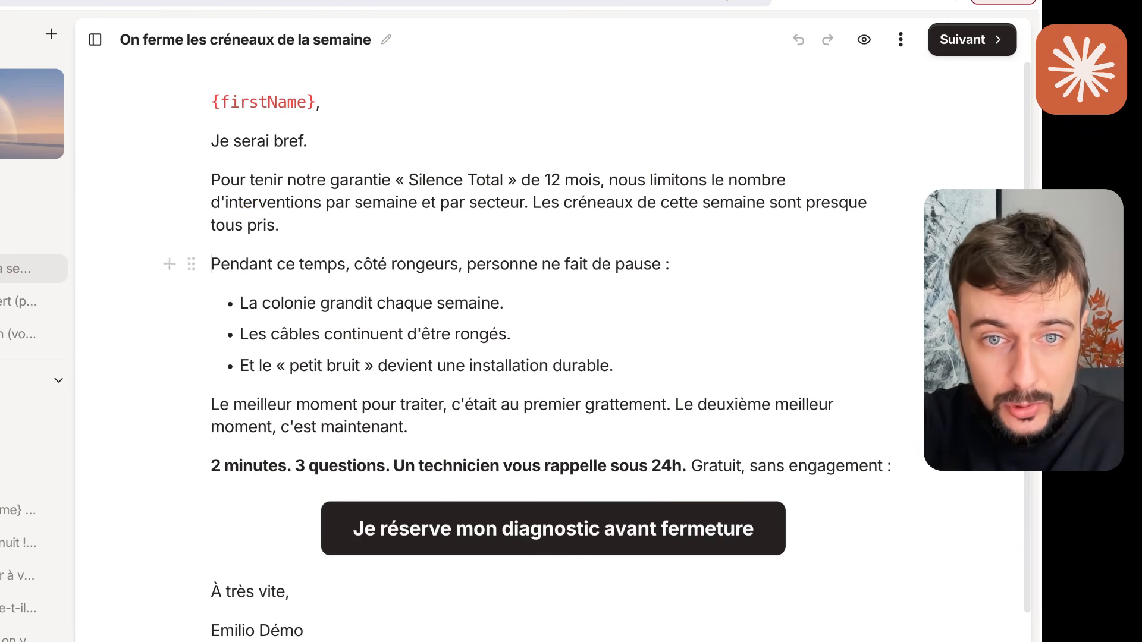
scroll(553, 351, down, 1)
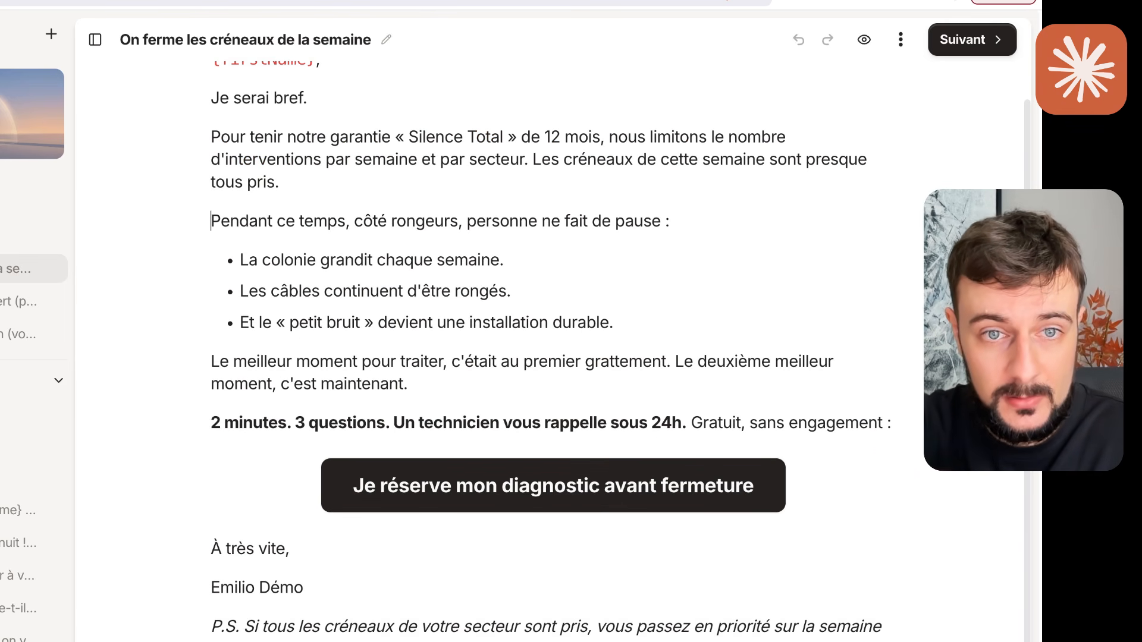
drag(671, 234, 528, 223)
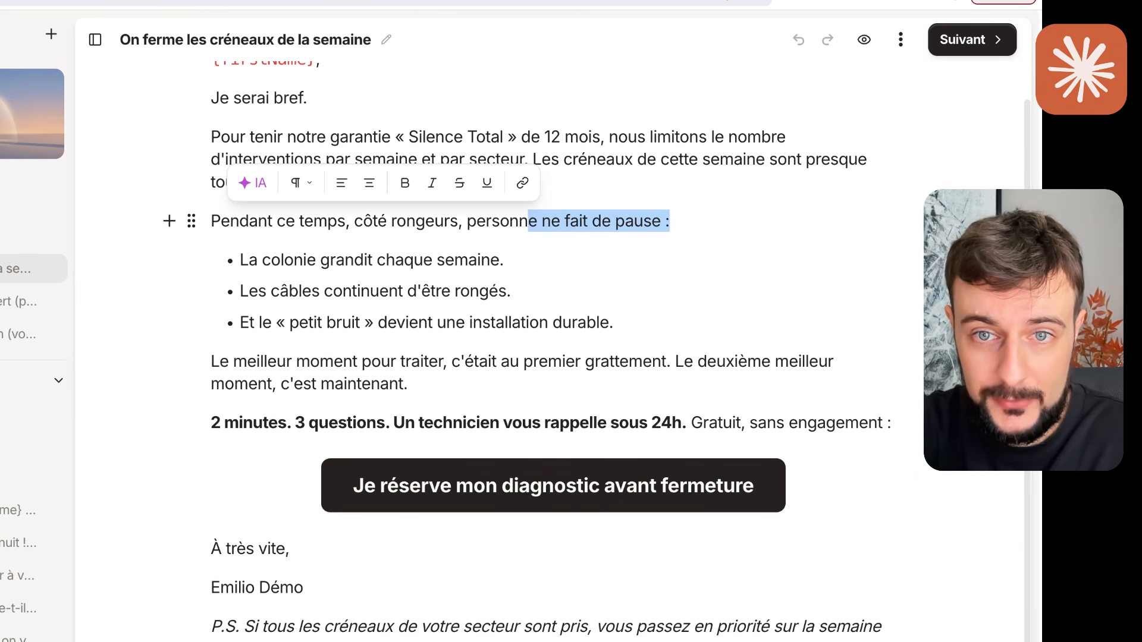
Read the email's three bullet points on the growing colony, the gnawed cables and the "petit bruit".
click(240, 290)
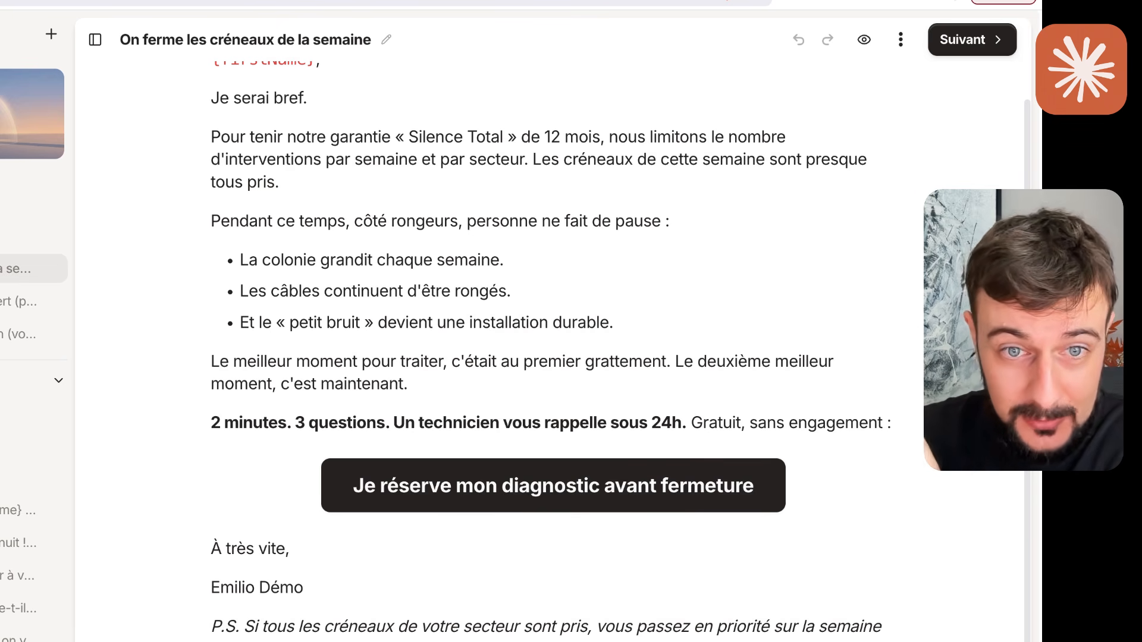
drag(240, 260, 469, 260)
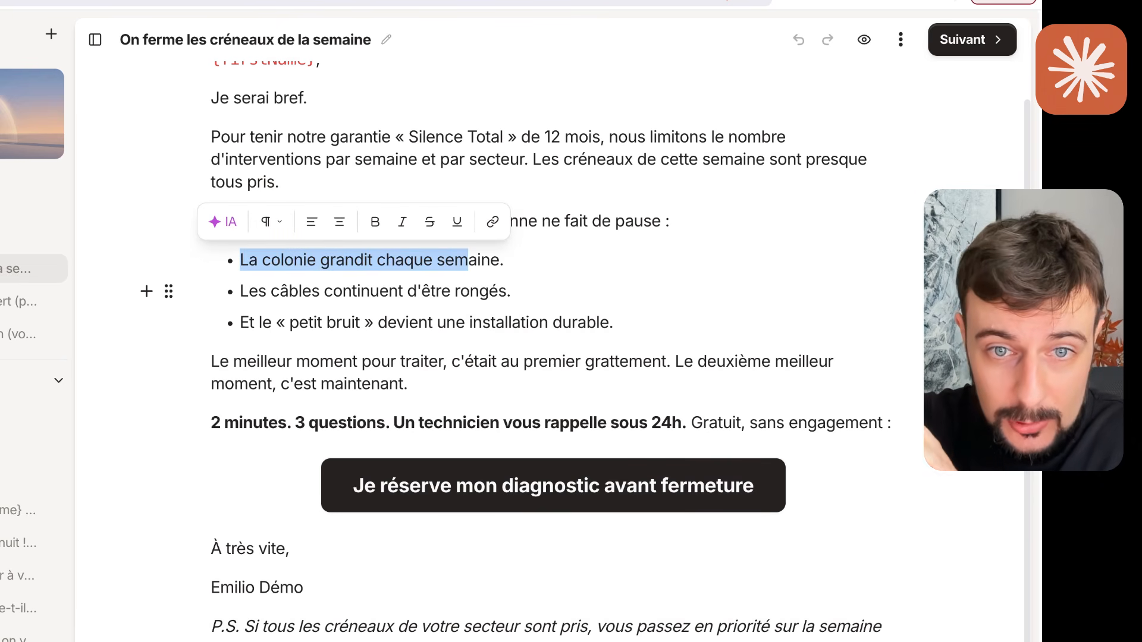
drag(271, 291, 479, 290)
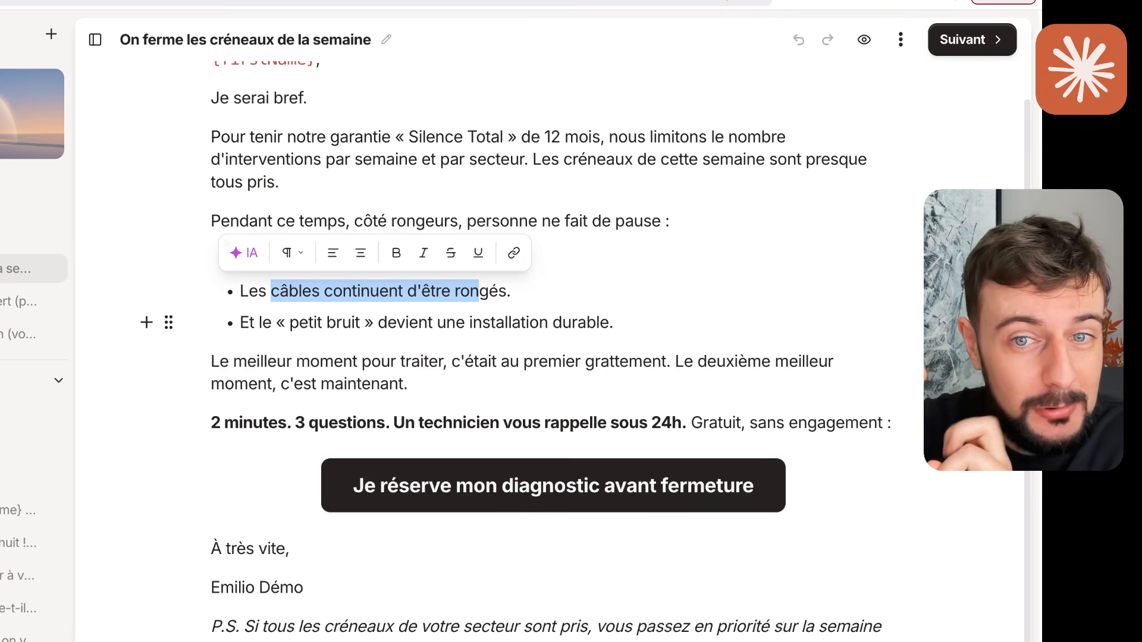
drag(290, 323, 611, 323)
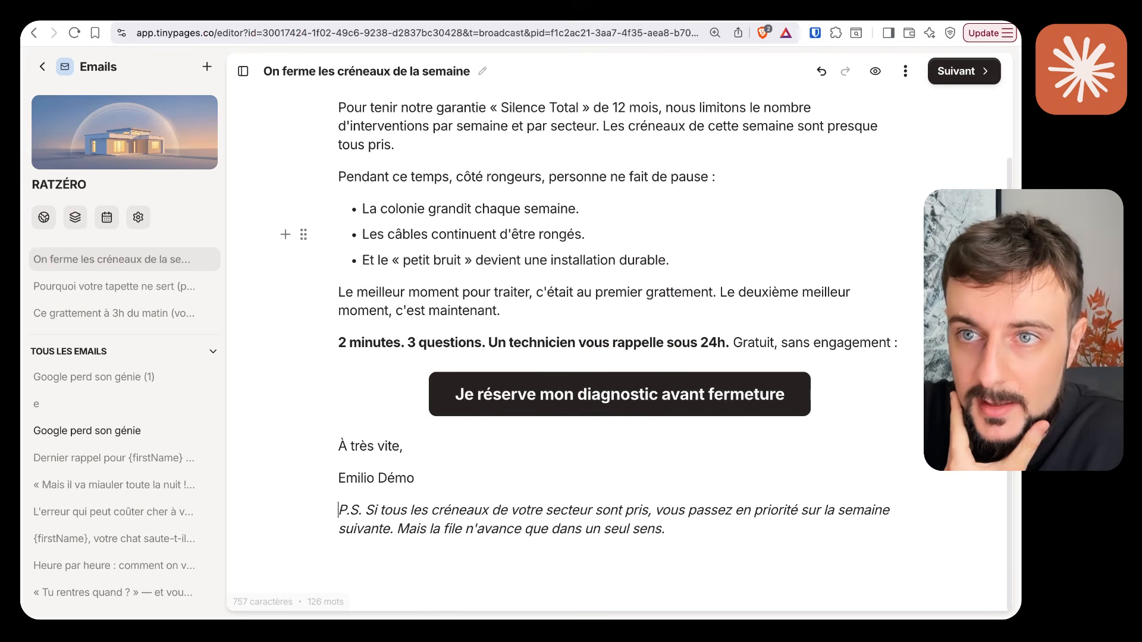
Try sending the email "On ferme les créneaux de la semaine" immediately to all contacts and cancel the pending send.
click(964, 71)
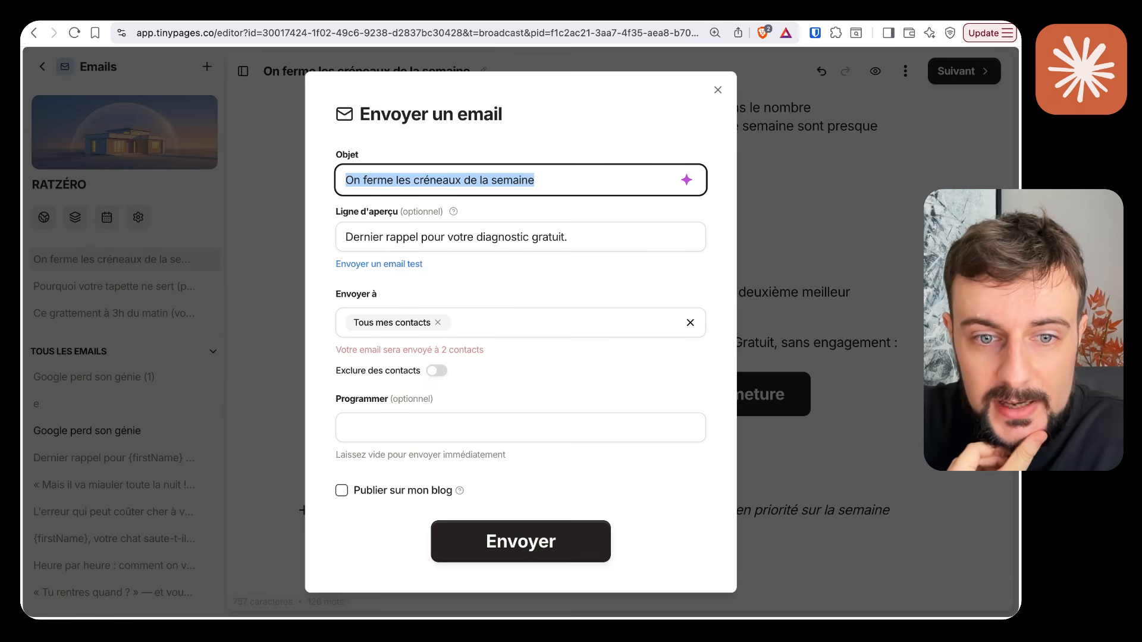
click(521, 541)
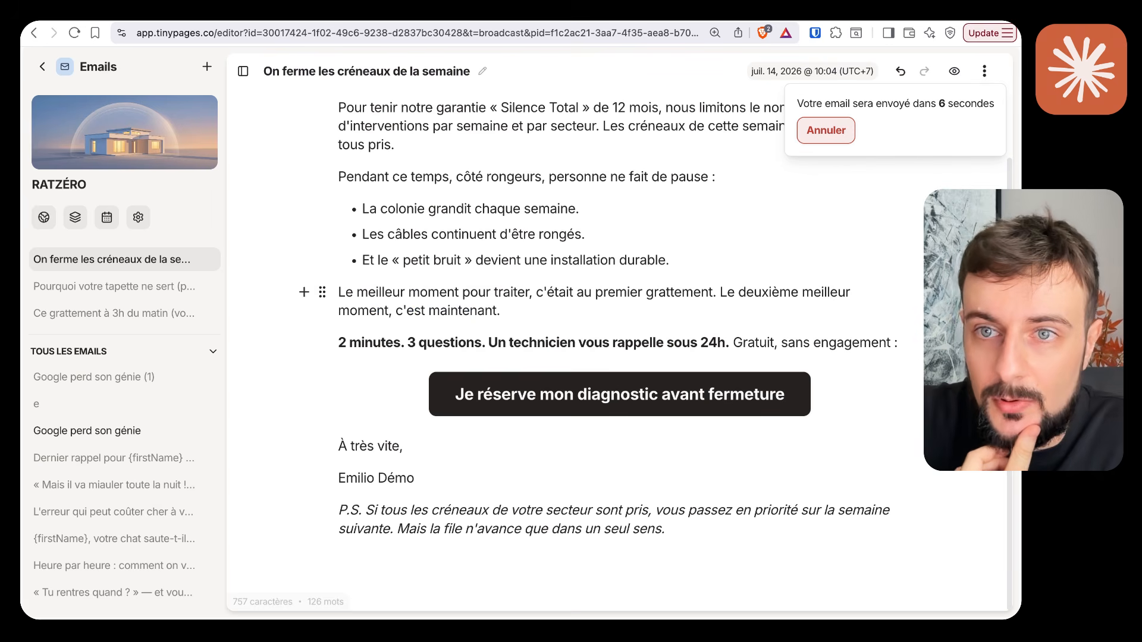
click(826, 131)
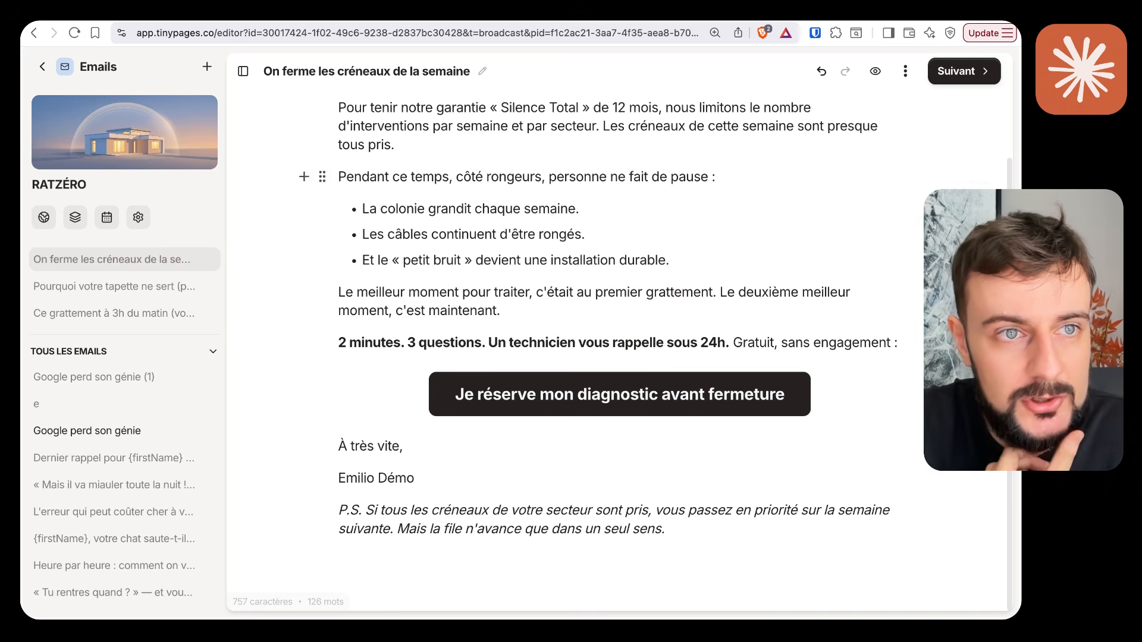
Leave the email editor and return to the dashboard's home page.
click(42, 67)
click(72, 119)
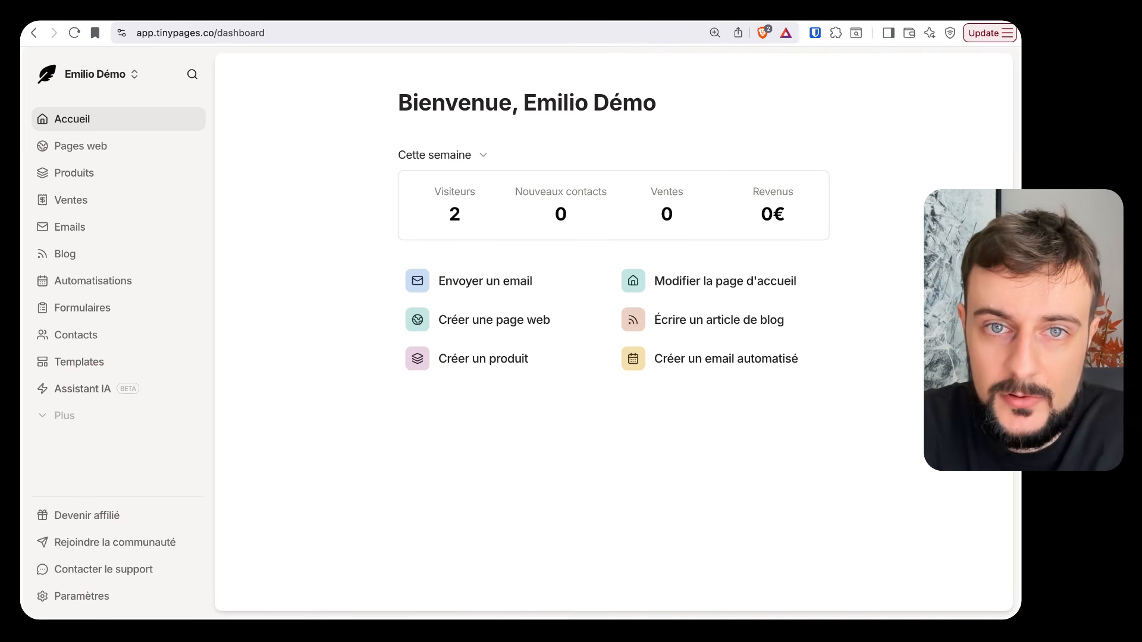